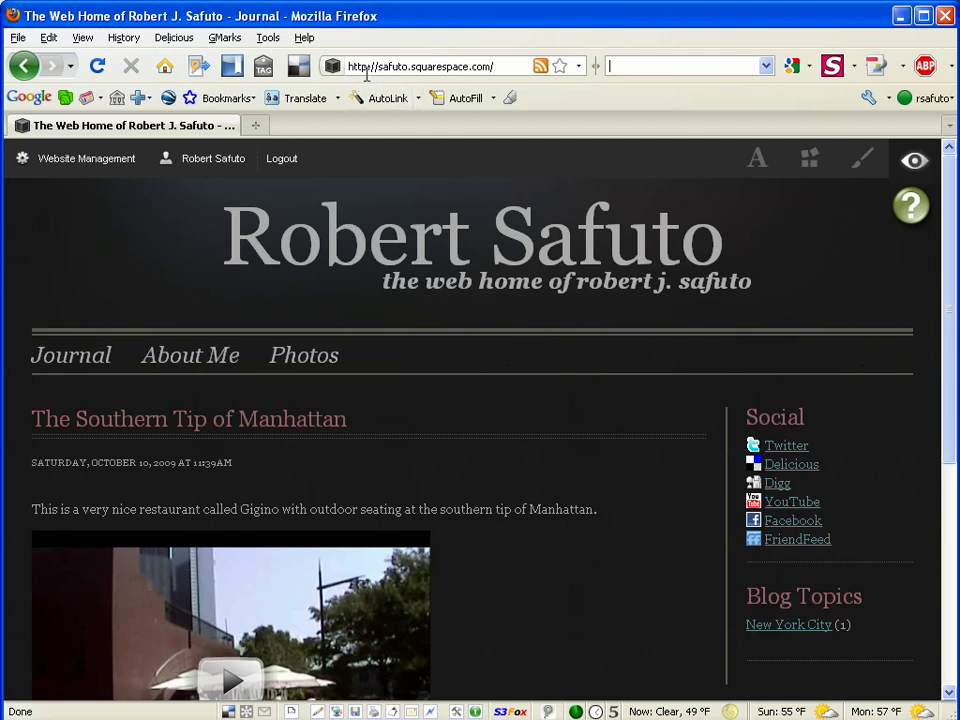
Step: Load the Squarespace home page at squarespace.com in Firefox
{"action": "left_click", "coordinate": [366, 65]}
{"action": "type", "text": "sq"}
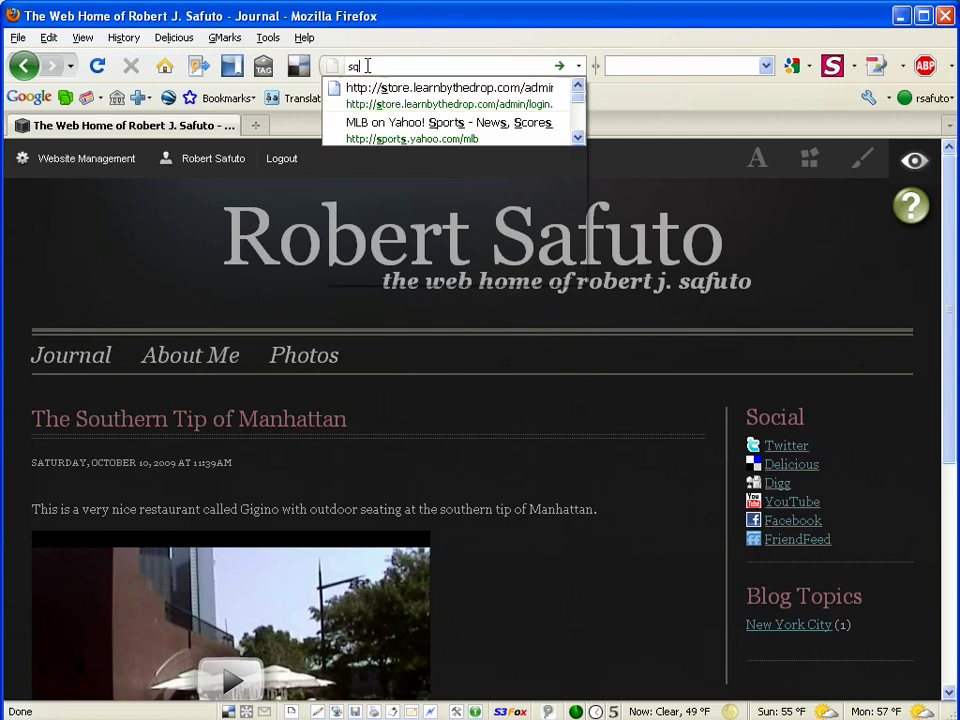
{"action": "type", "text": "uarespace.co"}
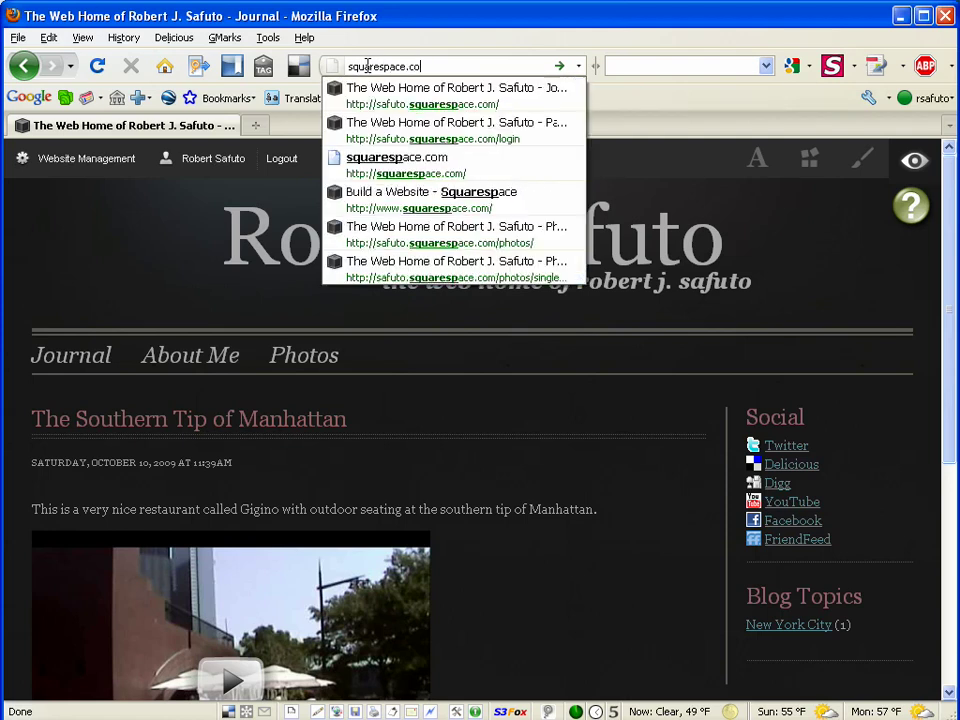
{"action": "type", "text": "m"}
{"action": "key", "text": "Return"}
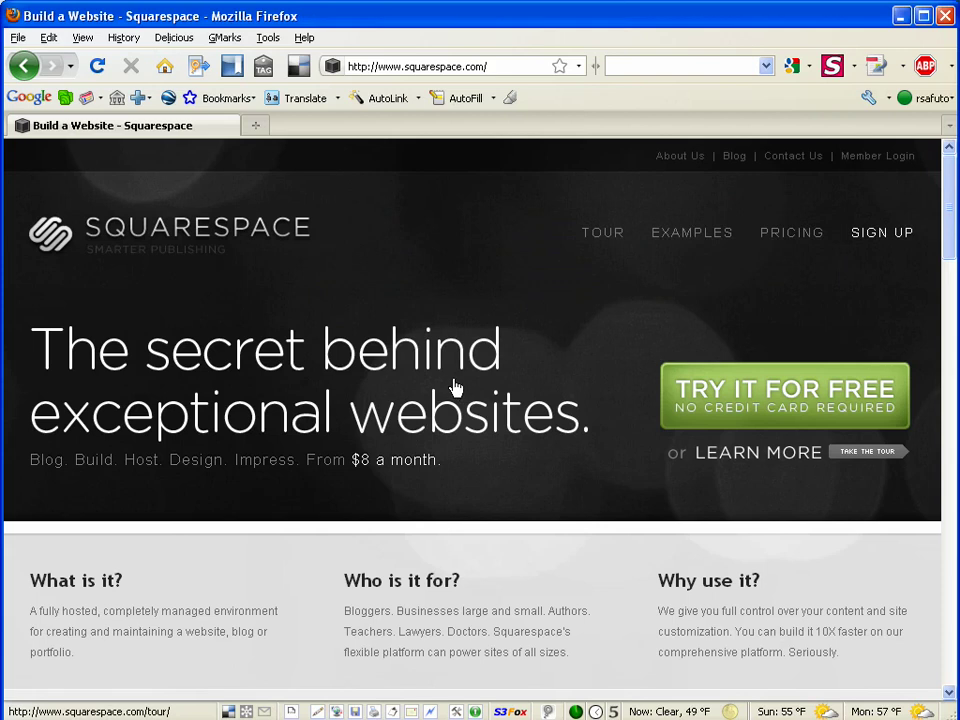
{"action": "scroll", "coordinate": [396, 381], "scroll_direction": "down", "scroll_amount": 2}
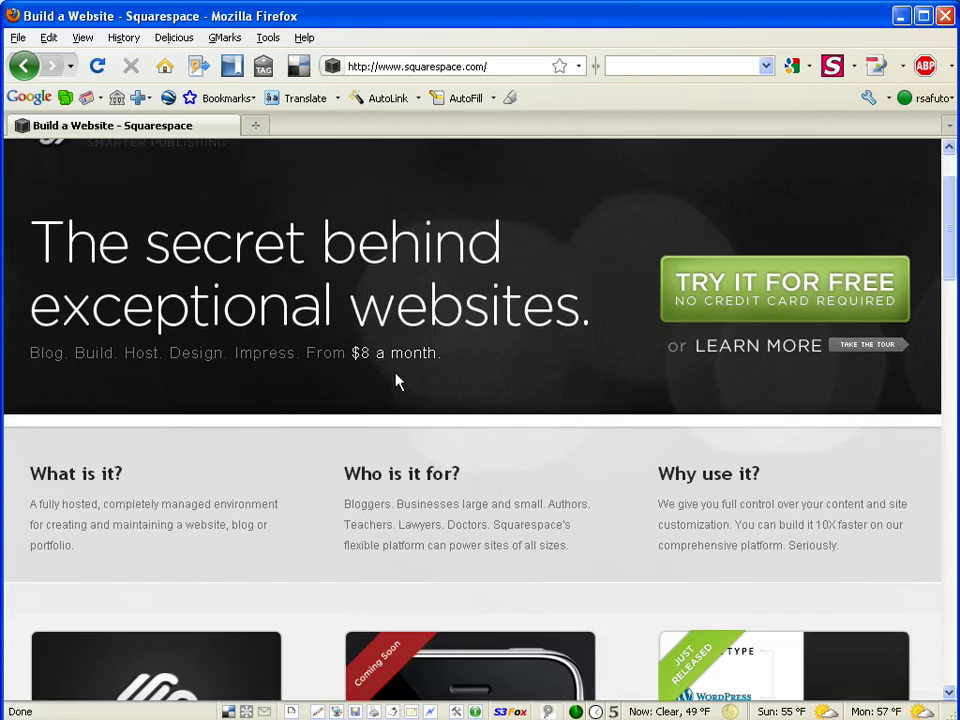
{"action": "scroll", "coordinate": [396, 378], "scroll_direction": "down", "scroll_amount": 1}
{"action": "scroll", "coordinate": [405, 368], "scroll_direction": "down", "scroll_amount": 2}
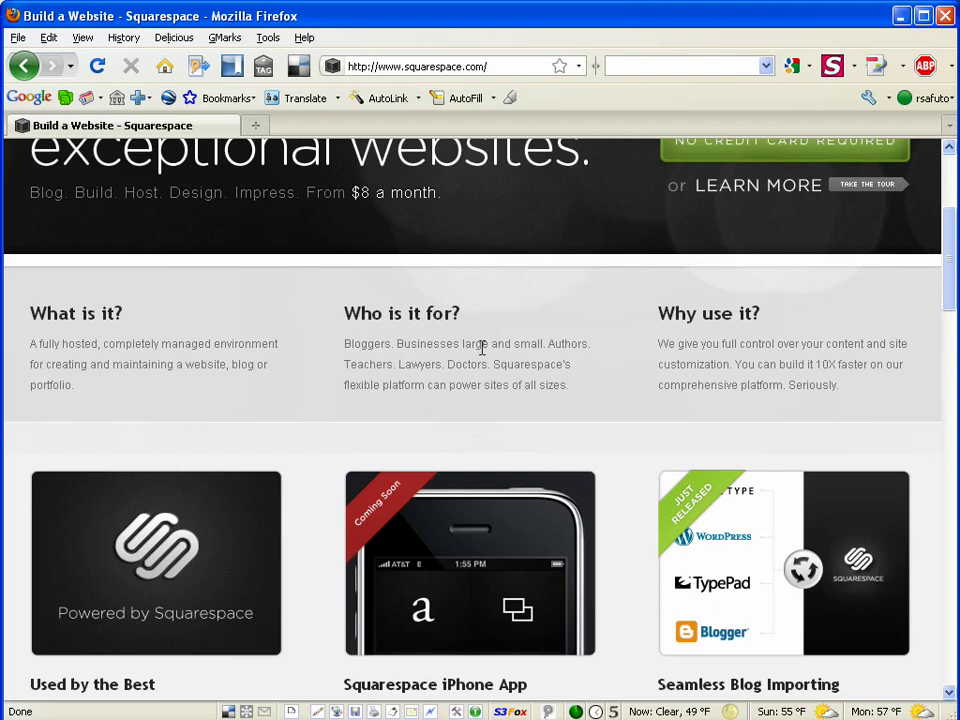
{"action": "scroll", "coordinate": [485, 350], "scroll_direction": "up", "scroll_amount": 3}
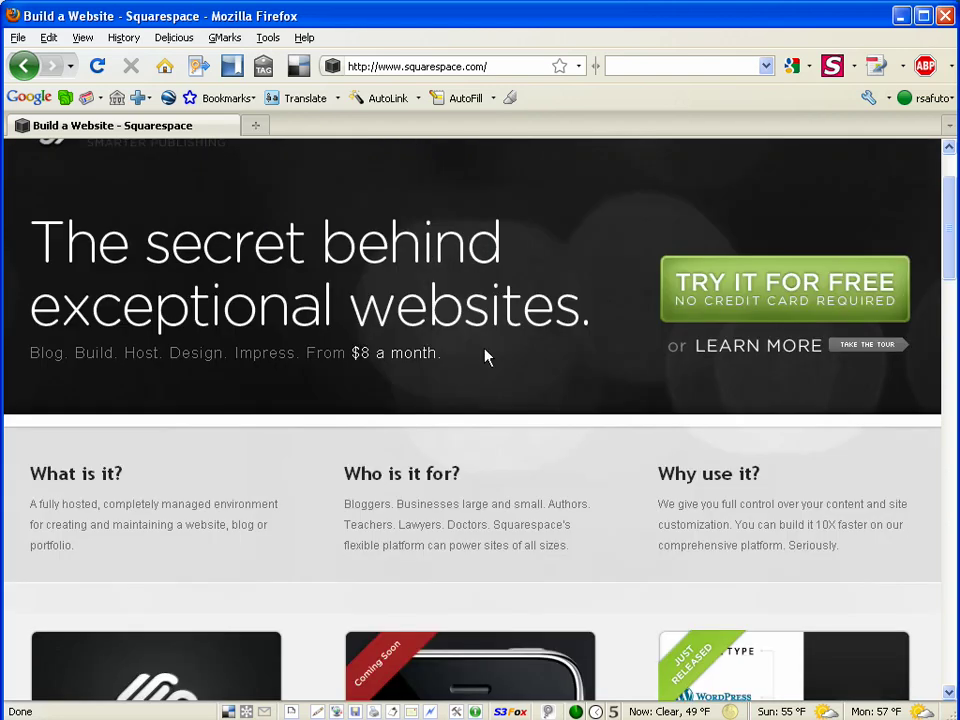
{"action": "scroll", "coordinate": [484, 366], "scroll_direction": "down", "scroll_amount": 2}
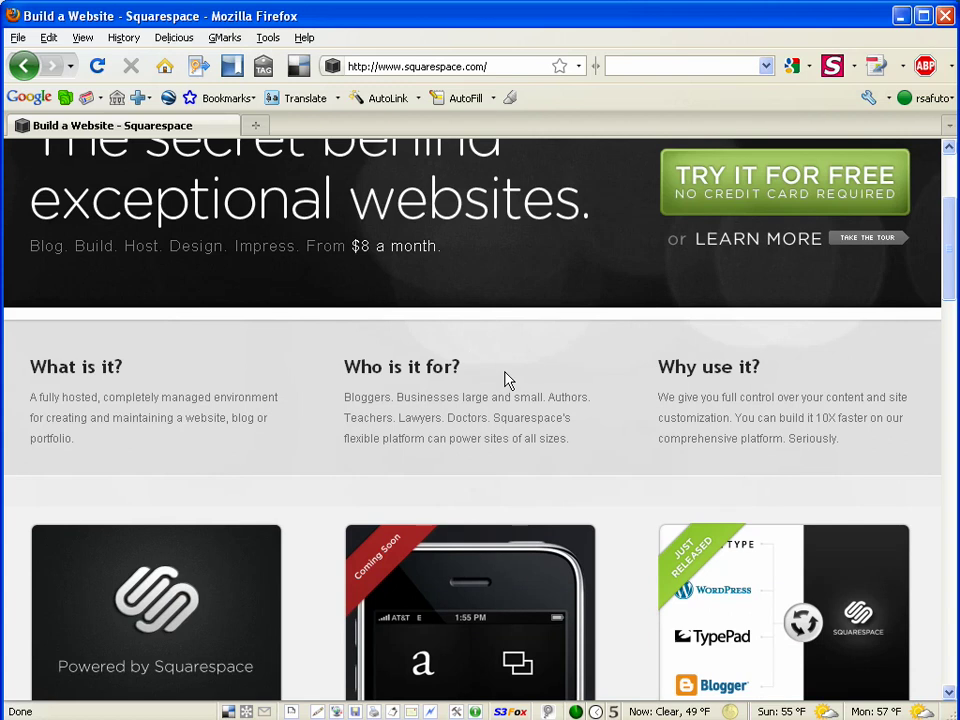
{"action": "scroll", "coordinate": [551, 392], "scroll_direction": "down", "scroll_amount": 2}
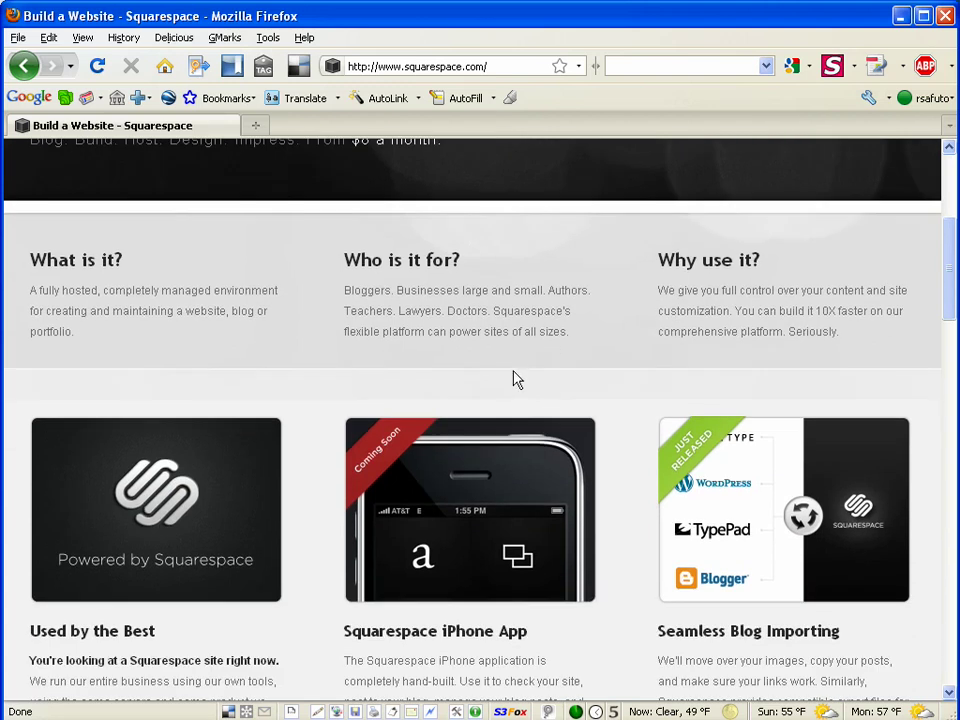
{"action": "scroll", "coordinate": [525, 375], "scroll_direction": "down", "scroll_amount": 1}
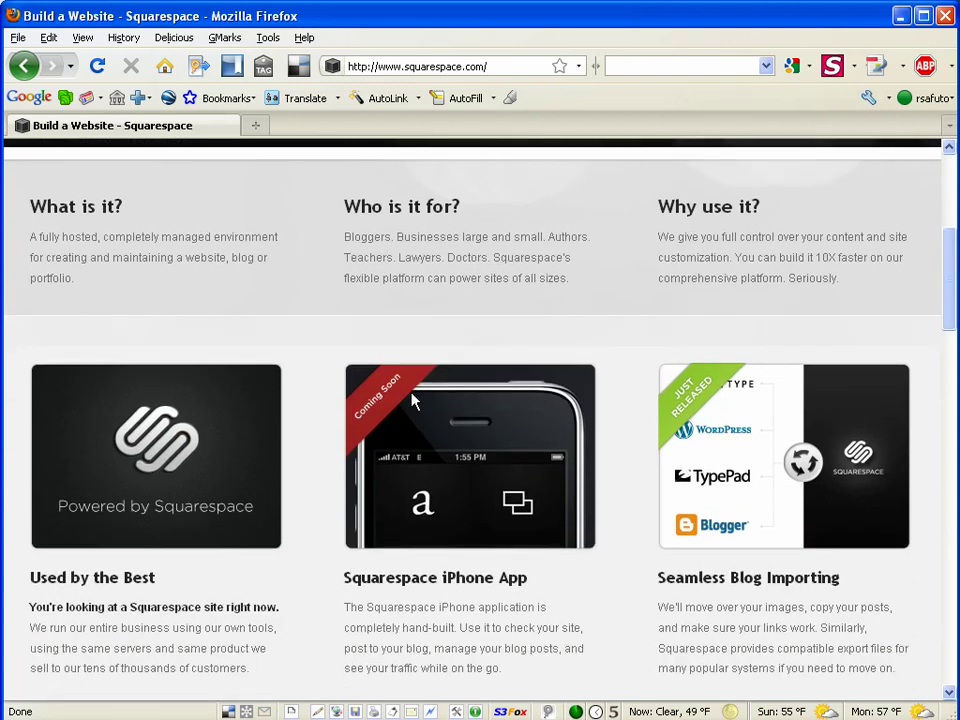
{"action": "scroll", "coordinate": [415, 400], "scroll_direction": "down", "scroll_amount": 2}
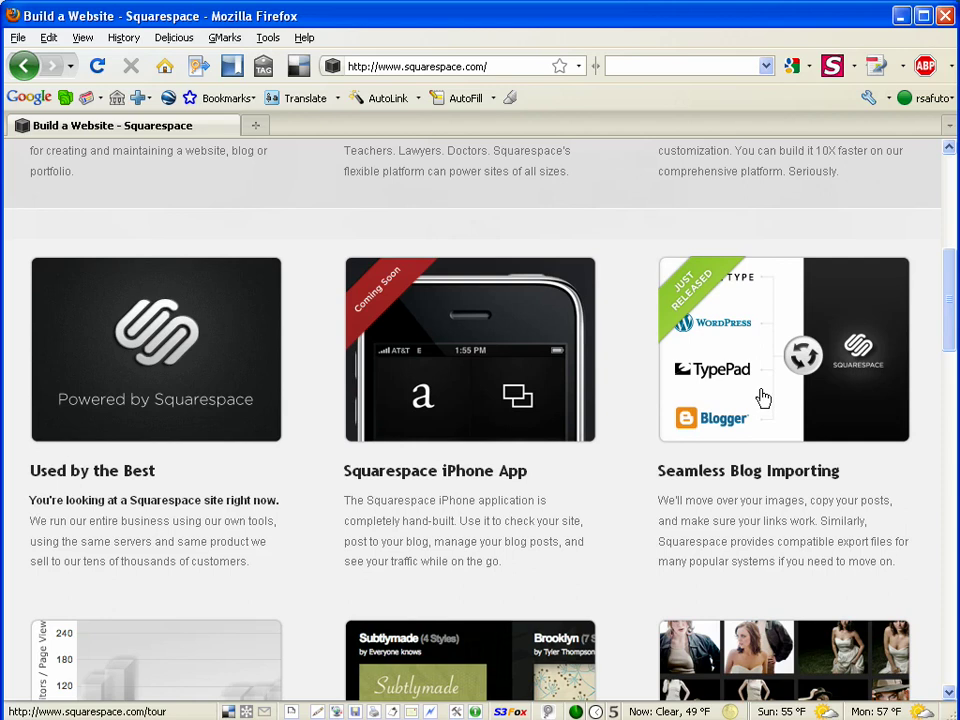
{"action": "scroll", "coordinate": [440, 205], "scroll_direction": "down", "scroll_amount": 3}
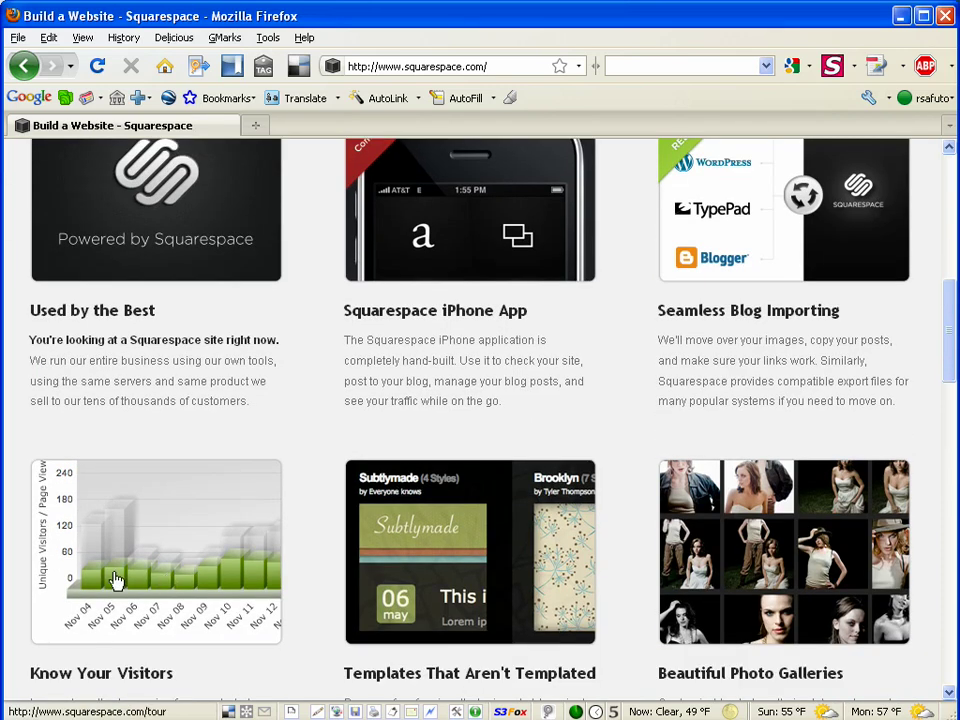
{"action": "scroll", "coordinate": [293, 519], "scroll_direction": "down", "scroll_amount": 2}
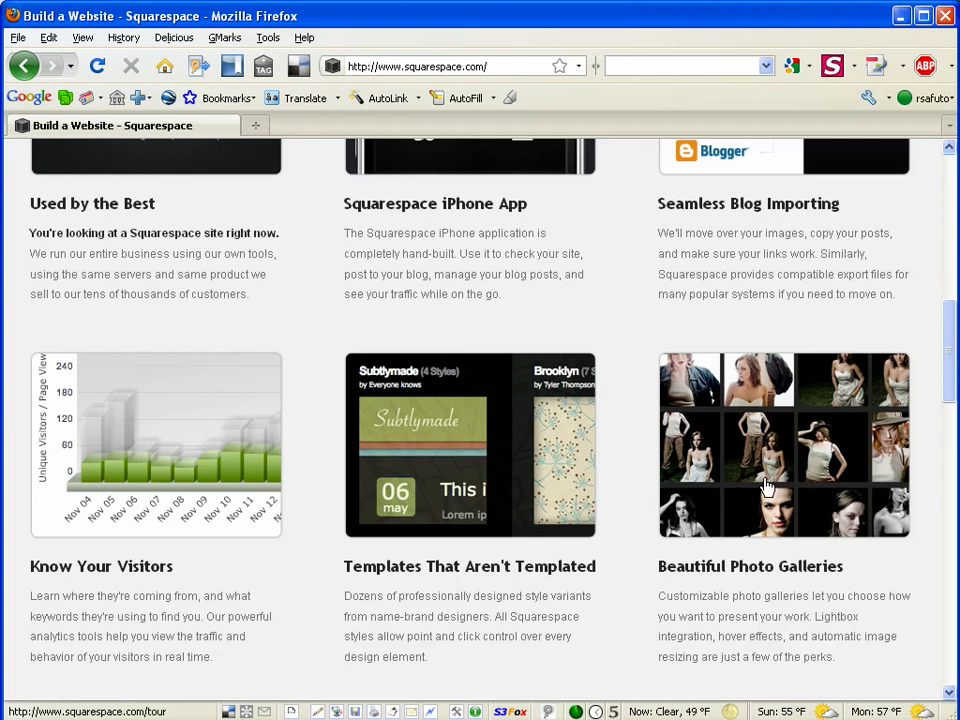
{"action": "scroll", "coordinate": [768, 486], "scroll_direction": "down", "scroll_amount": 1}
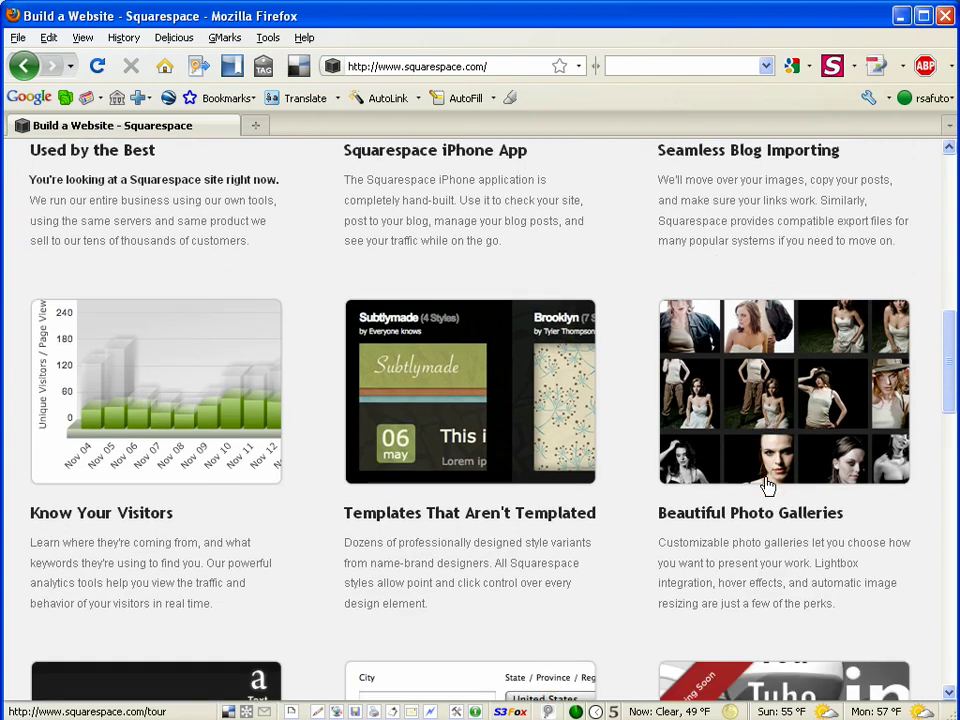
{"action": "scroll", "coordinate": [768, 486], "scroll_direction": "down", "scroll_amount": 4}
{"action": "scroll", "coordinate": [768, 486], "scroll_direction": "down", "scroll_amount": 1}
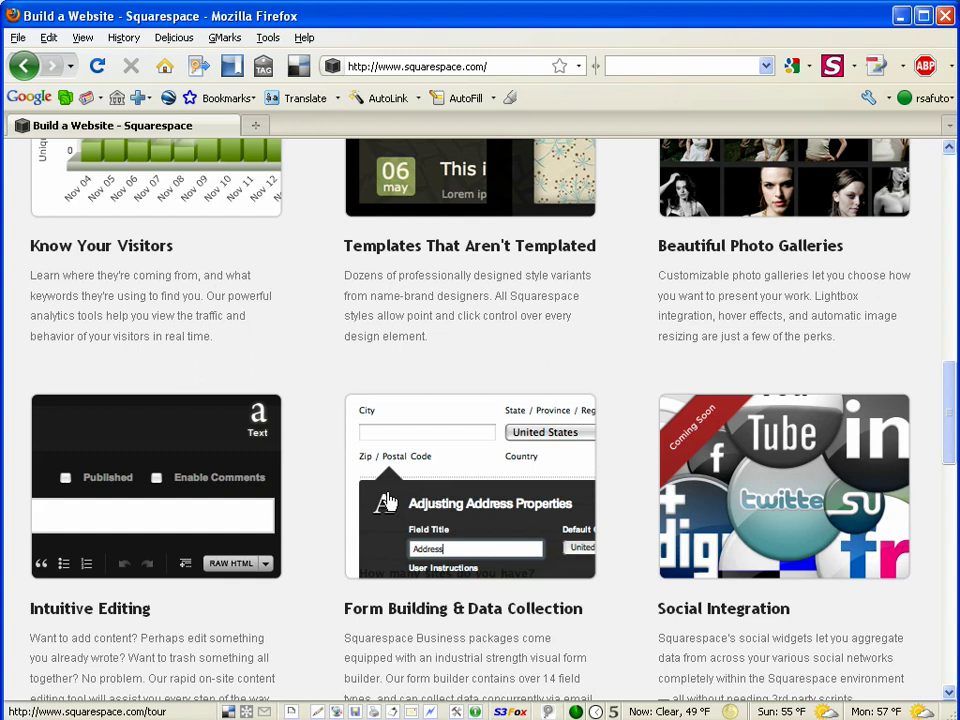
{"action": "scroll", "coordinate": [557, 487], "scroll_direction": "down", "scroll_amount": 2}
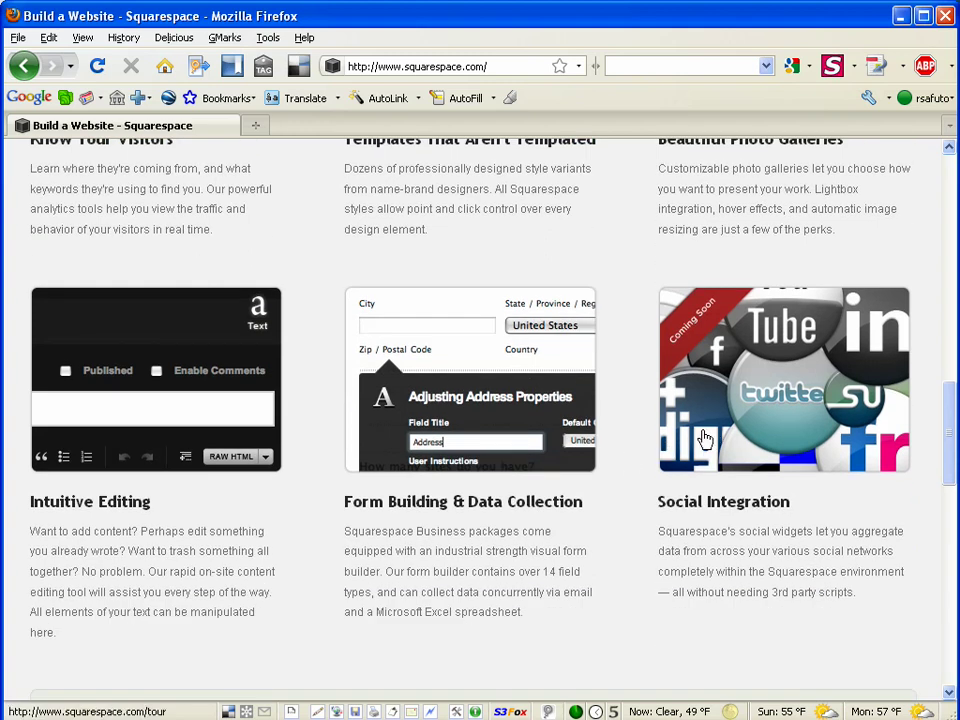
{"action": "scroll", "coordinate": [715, 450], "scroll_direction": "up", "scroll_amount": 1}
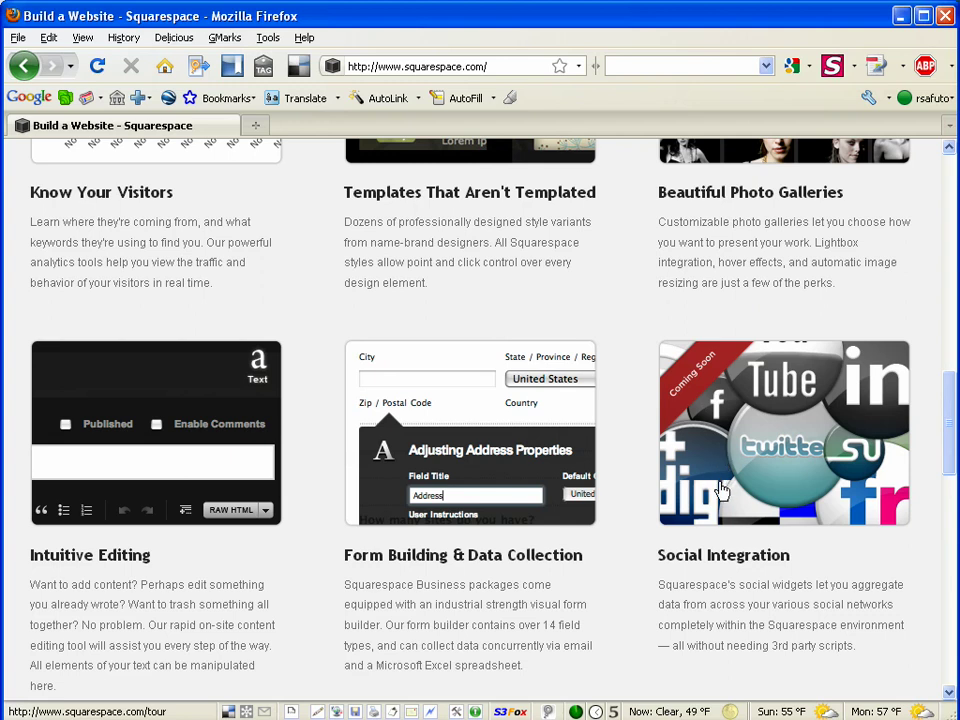
{"action": "scroll", "coordinate": [706, 481], "scroll_direction": "up", "scroll_amount": 3}
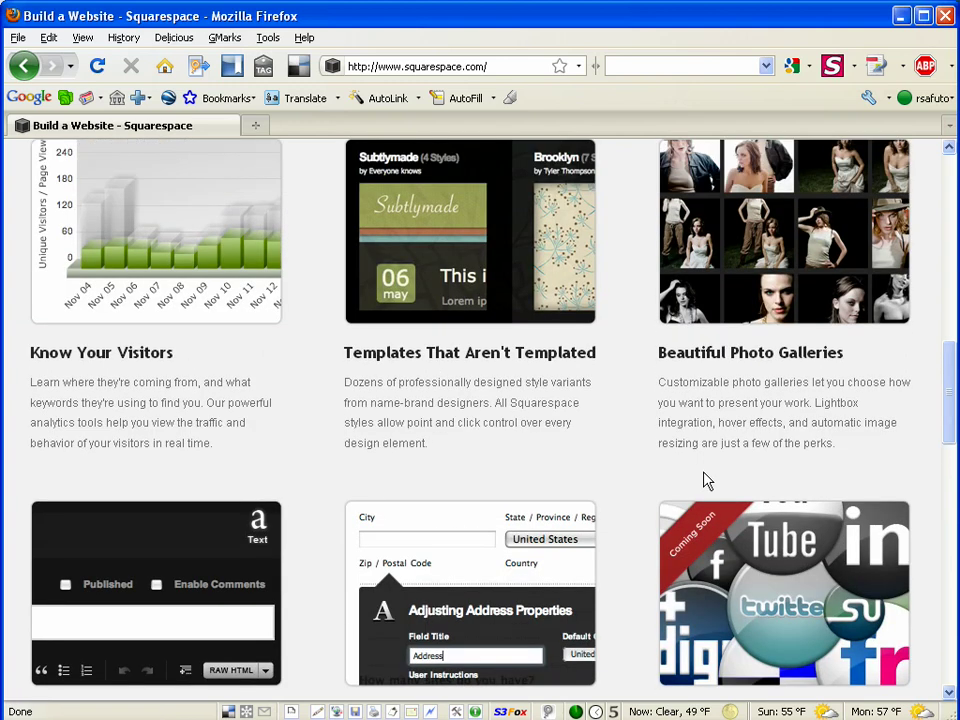
{"action": "scroll", "coordinate": [706, 481], "scroll_direction": "up", "scroll_amount": 3}
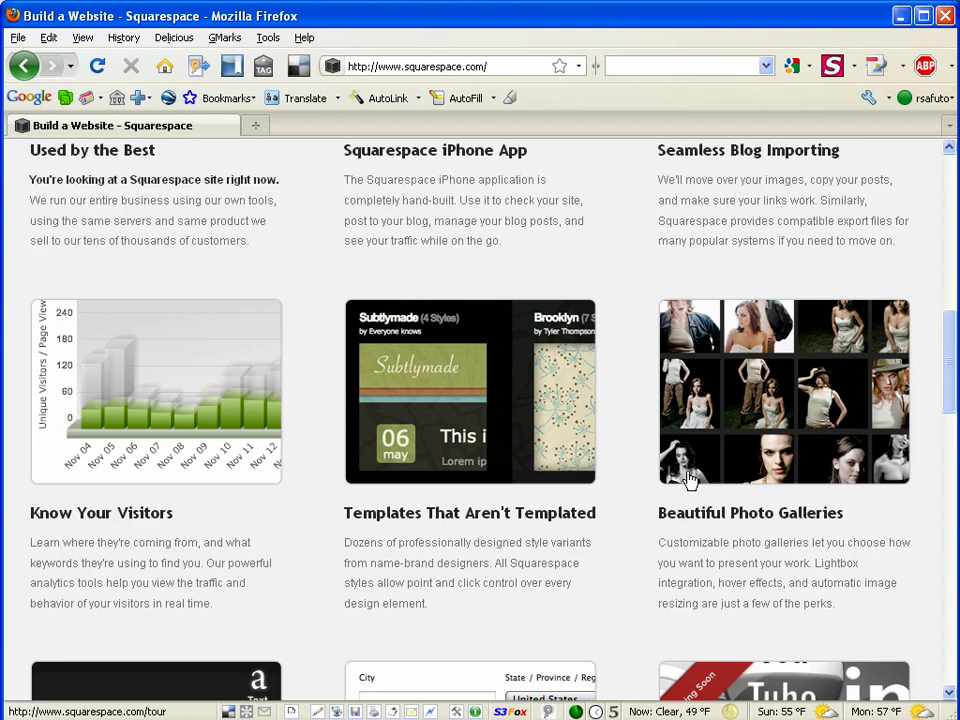
{"action": "scroll", "coordinate": [690, 479], "scroll_direction": "up", "scroll_amount": 2}
{"action": "scroll", "coordinate": [688, 481], "scroll_direction": "up", "scroll_amount": 3}
{"action": "scroll", "coordinate": [688, 480], "scroll_direction": "up", "scroll_amount": 3}
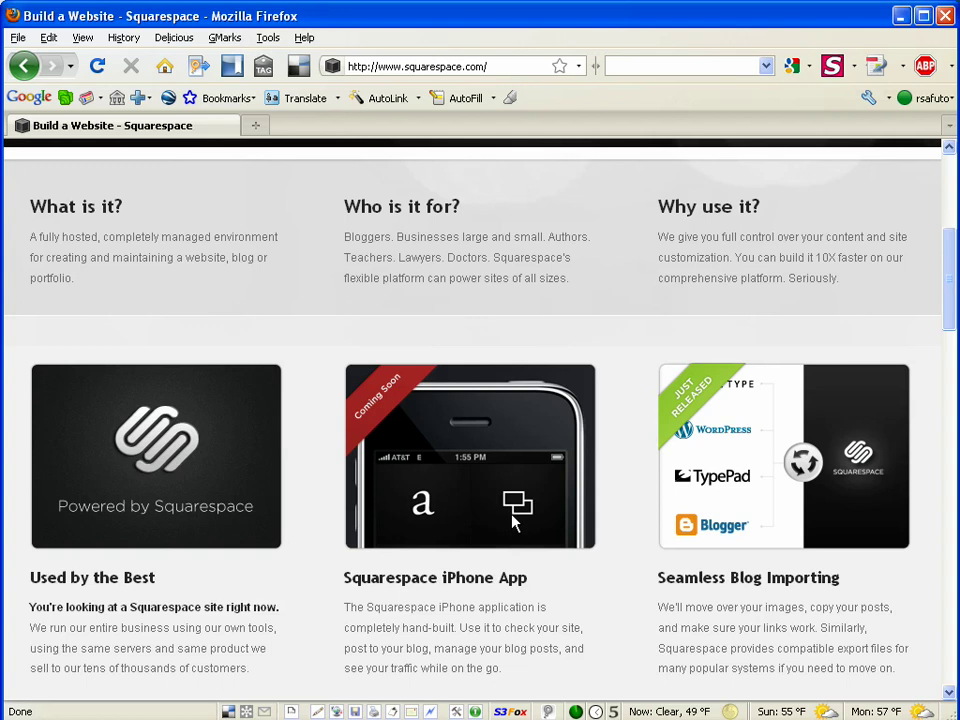
{"action": "scroll", "coordinate": [538, 523], "scroll_direction": "up", "scroll_amount": 1}
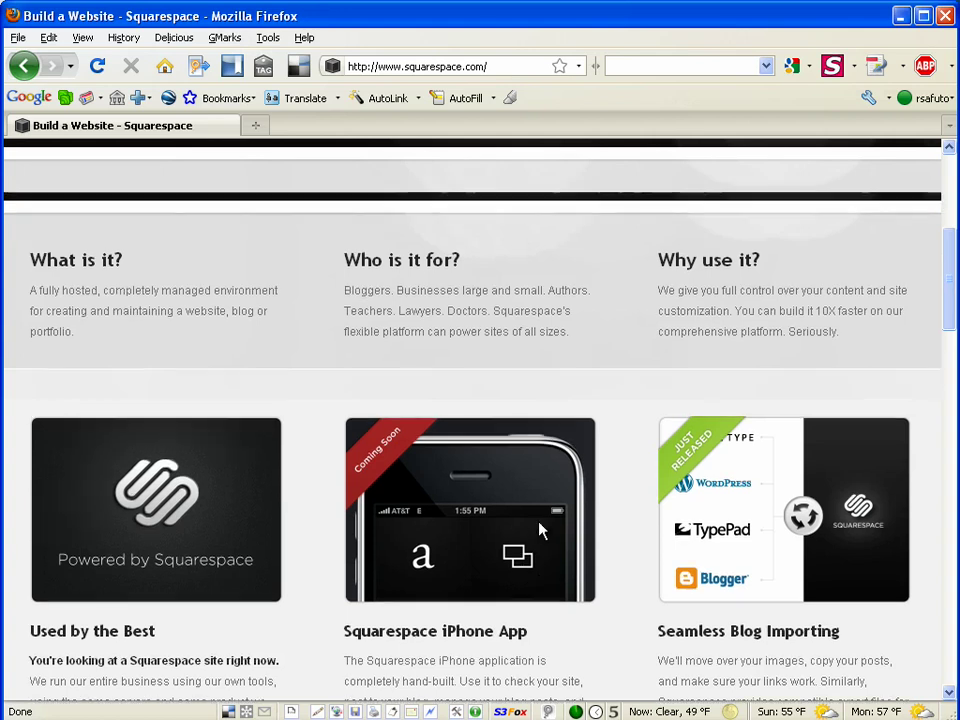
{"action": "scroll", "coordinate": [538, 523], "scroll_direction": "up", "scroll_amount": 2}
{"action": "scroll", "coordinate": [538, 523], "scroll_direction": "up", "scroll_amount": 1}
{"action": "scroll", "coordinate": [538, 523], "scroll_direction": "up", "scroll_amount": 2}
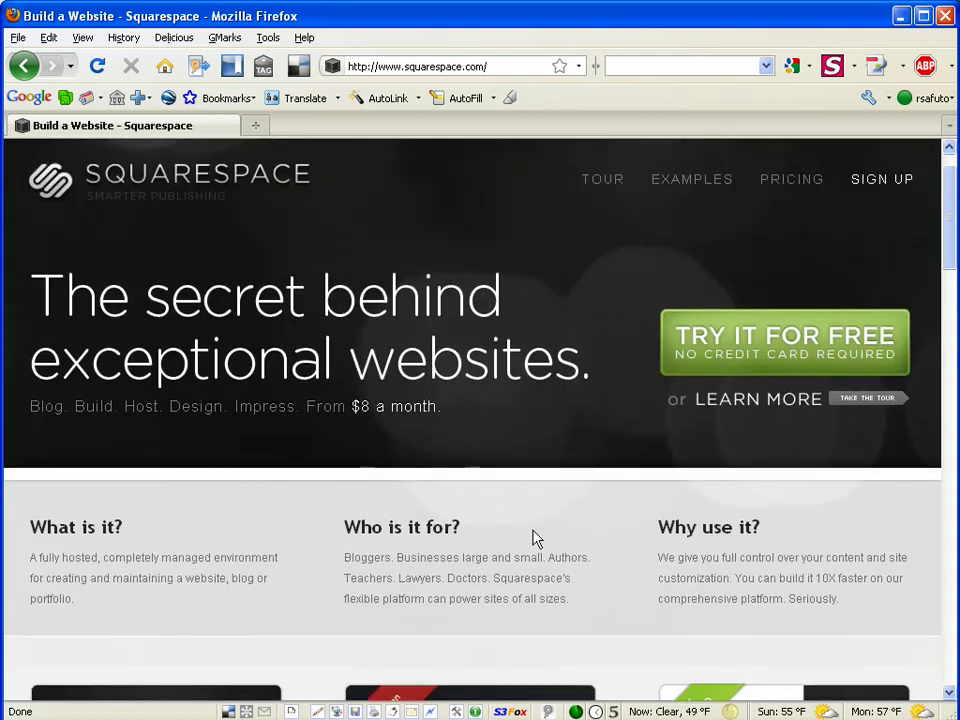
{"action": "scroll", "coordinate": [536, 533], "scroll_direction": "up", "scroll_amount": 1}
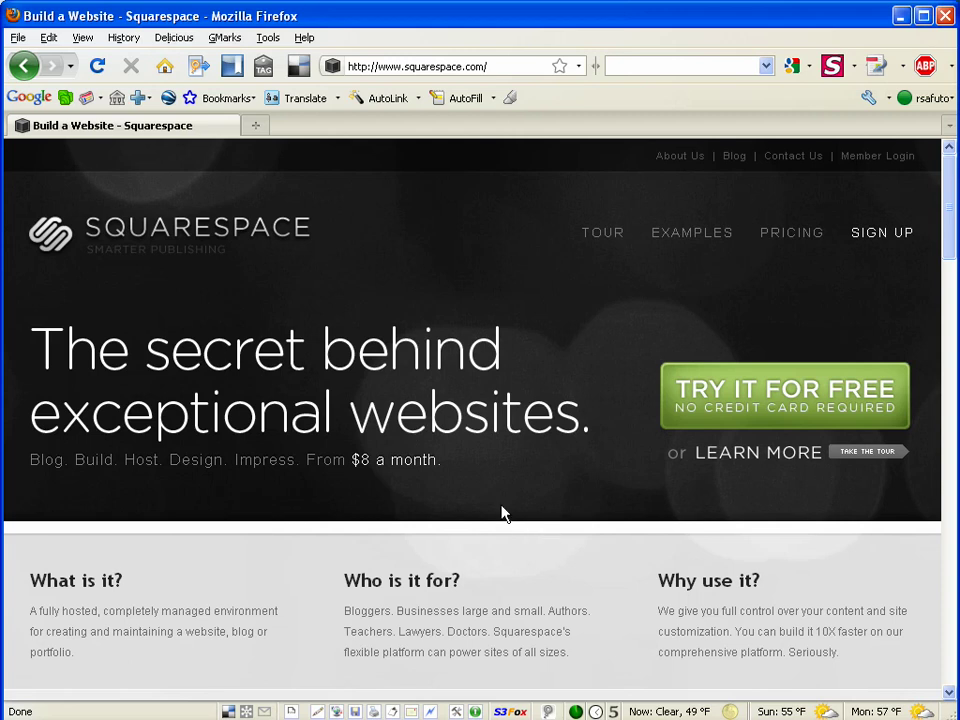
{"action": "left_click", "coordinate": [795, 233]}
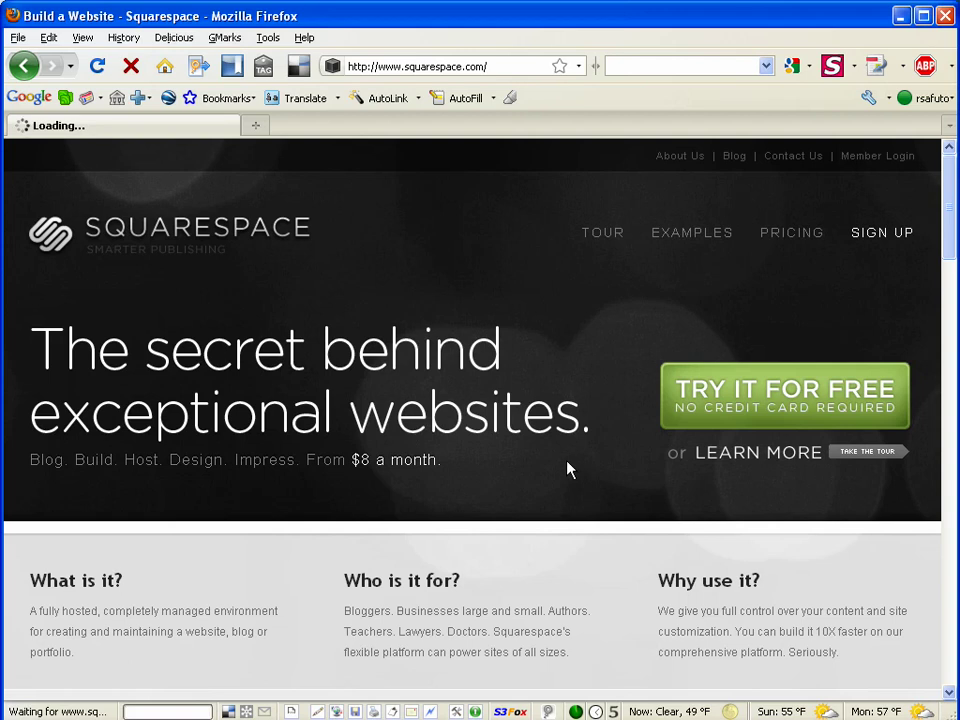
{"action": "scroll", "coordinate": [483, 430], "scroll_direction": "down", "scroll_amount": 5}
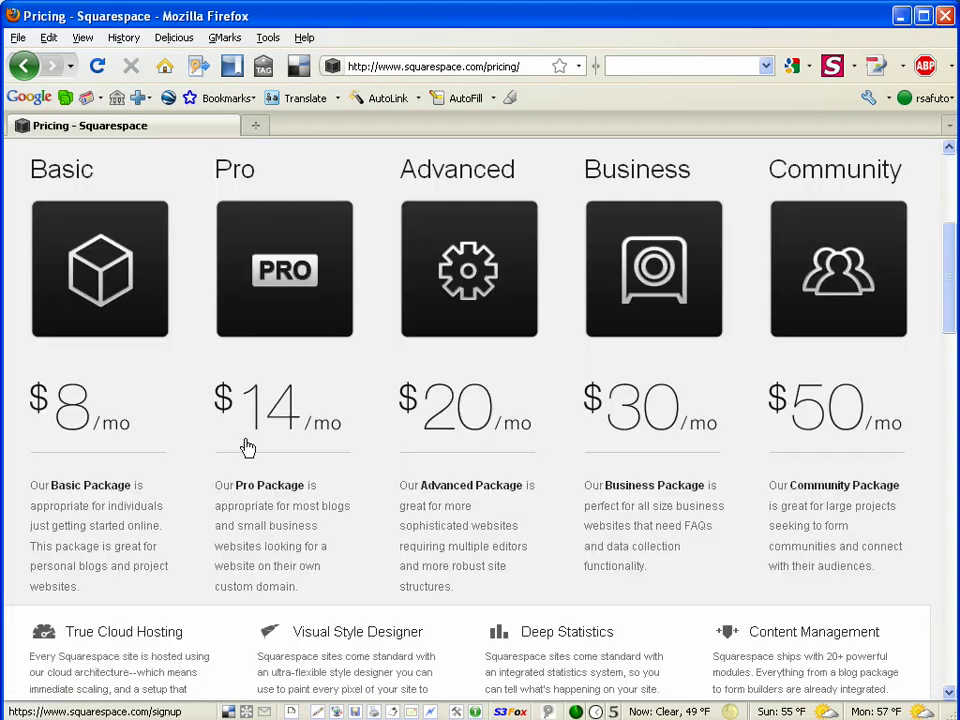
{"action": "scroll", "coordinate": [246, 446], "scroll_direction": "down", "scroll_amount": 1}
{"action": "scroll", "coordinate": [246, 446], "scroll_direction": "down", "scroll_amount": 2}
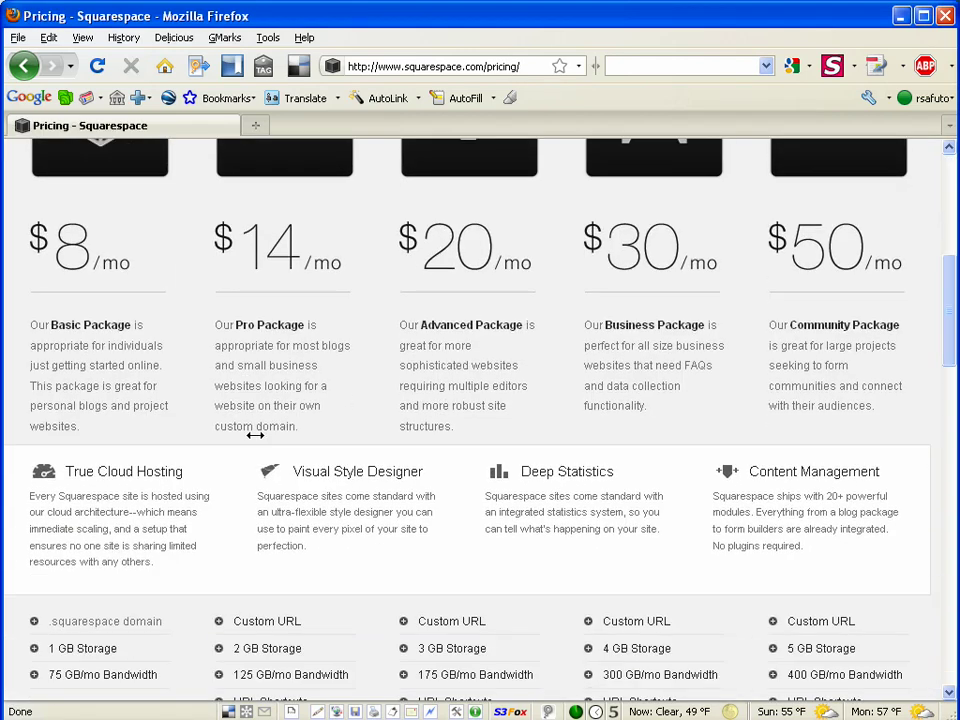
{"action": "left_click_drag", "start_coordinate": [157, 627], "coordinate": [81, 622]}
{"action": "scroll", "coordinate": [390, 408], "scroll_direction": "down", "scroll_amount": 1}
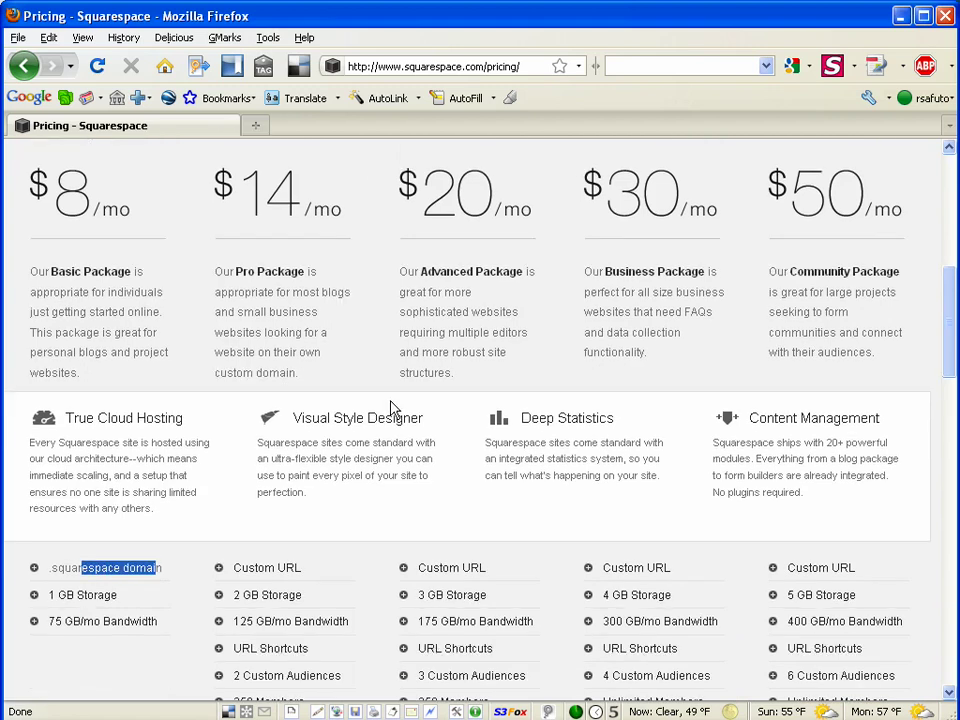
{"action": "scroll", "coordinate": [390, 405], "scroll_direction": "down", "scroll_amount": 1}
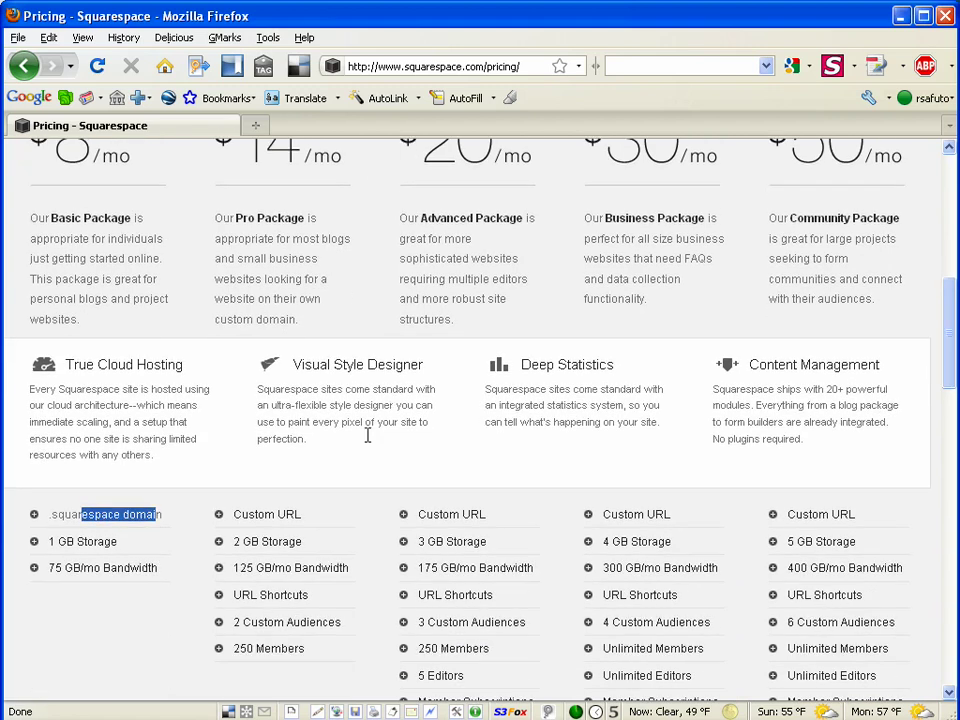
{"action": "scroll", "coordinate": [328, 400], "scroll_direction": "up", "scroll_amount": 2}
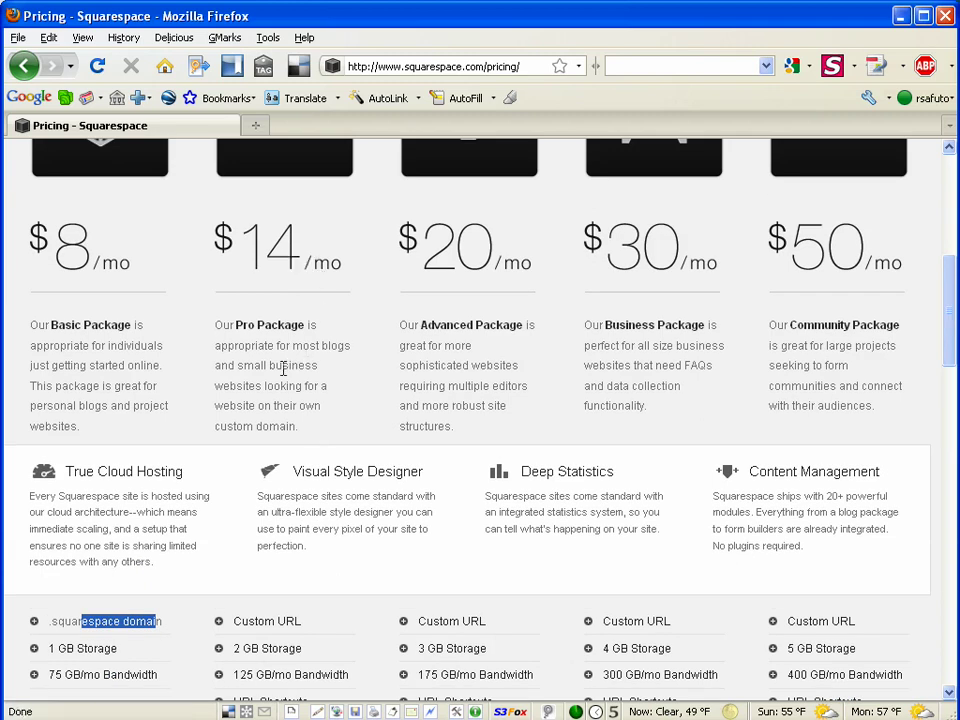
{"action": "scroll", "coordinate": [284, 369], "scroll_direction": "down", "scroll_amount": 2}
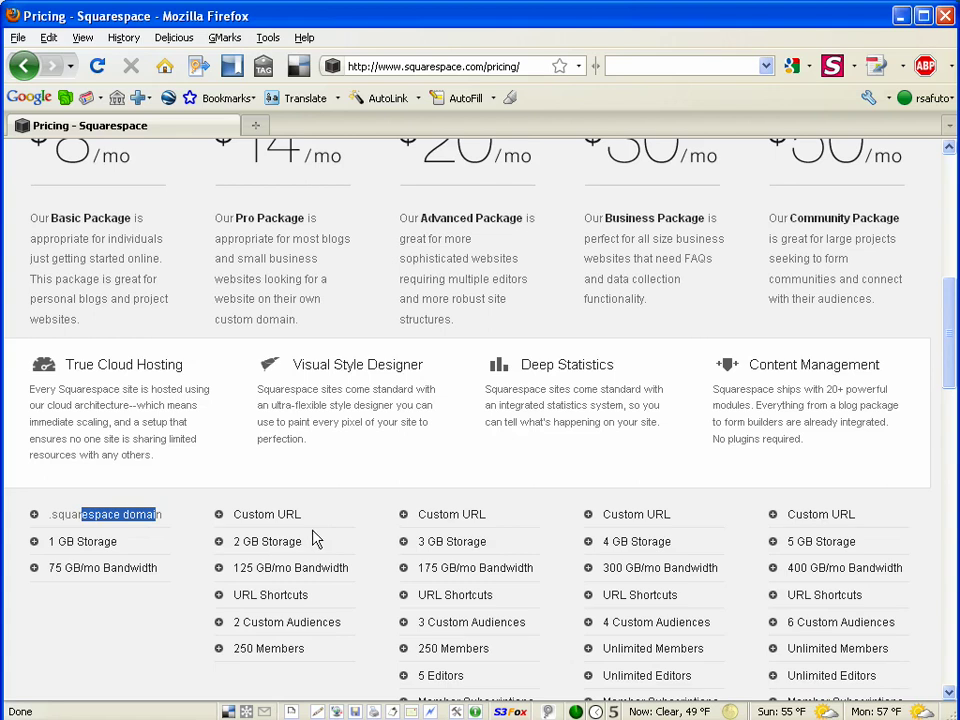
{"action": "triple_click", "coordinate": [257, 542]}
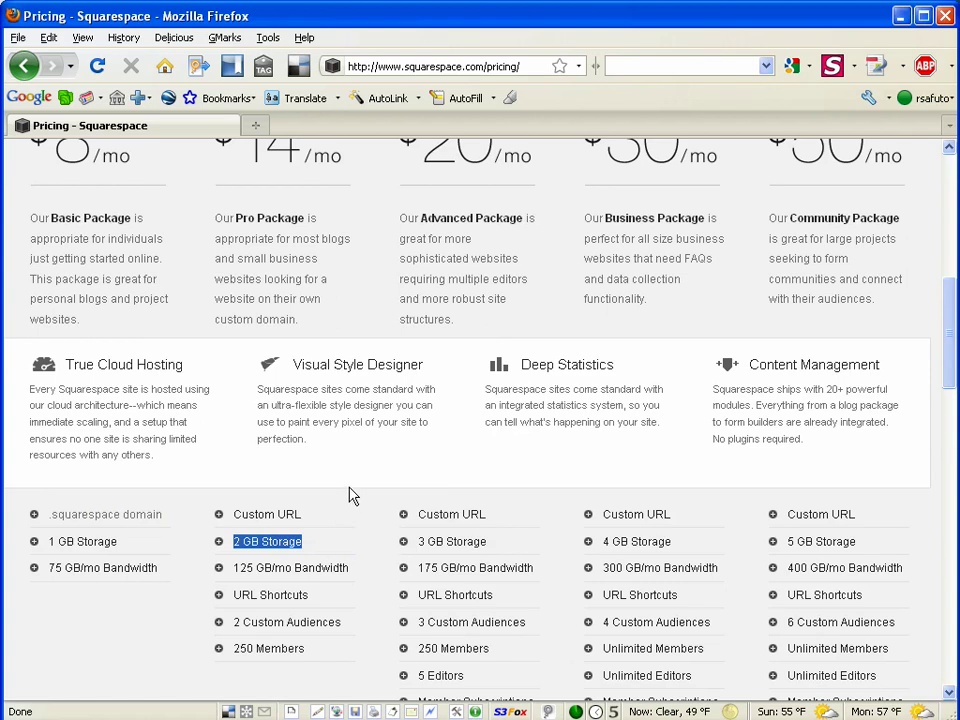
{"action": "scroll", "coordinate": [470, 465], "scroll_direction": "down", "scroll_amount": 2}
{"action": "scroll", "coordinate": [482, 458], "scroll_direction": "up", "scroll_amount": 3}
{"action": "scroll", "coordinate": [481, 458], "scroll_direction": "up", "scroll_amount": 2}
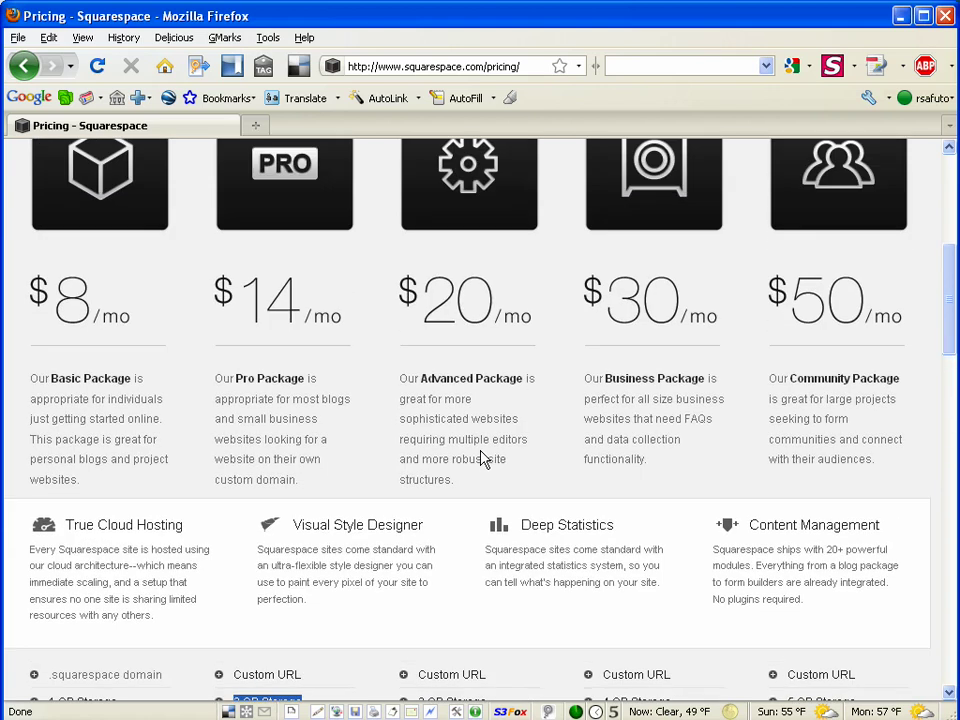
{"action": "scroll", "coordinate": [484, 446], "scroll_direction": "up", "scroll_amount": 2}
{"action": "scroll", "coordinate": [484, 445], "scroll_direction": "down", "scroll_amount": 2}
{"action": "scroll", "coordinate": [482, 440], "scroll_direction": "down", "scroll_amount": 3}
{"action": "scroll", "coordinate": [482, 440], "scroll_direction": "down", "scroll_amount": 2}
{"action": "scroll", "coordinate": [483, 441], "scroll_direction": "down", "scroll_amount": 2}
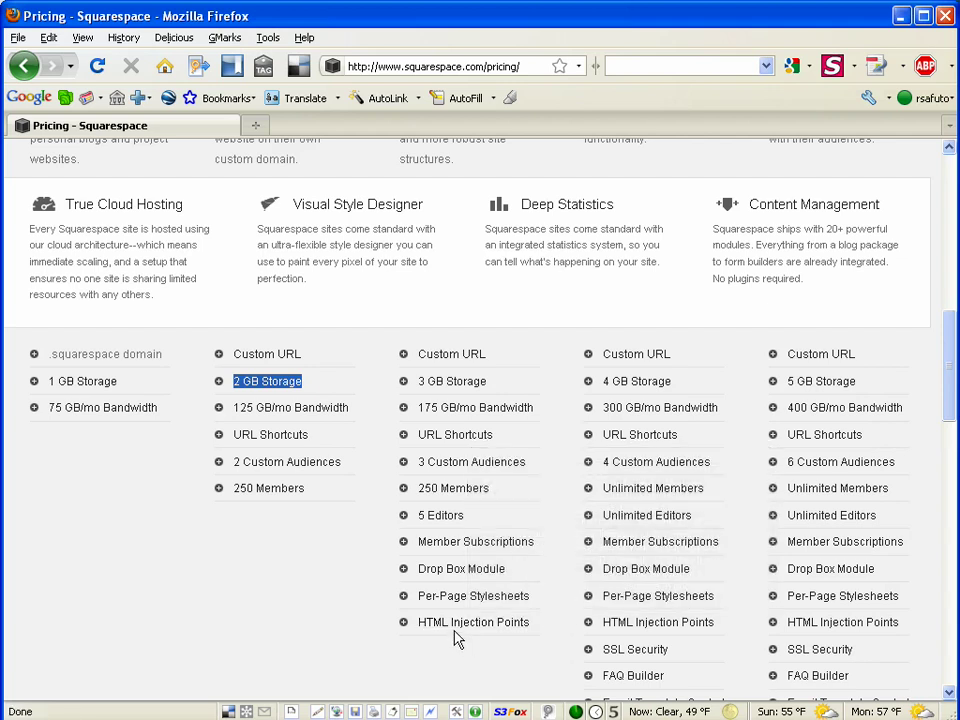
{"action": "scroll", "coordinate": [455, 637], "scroll_direction": "down", "scroll_amount": 1}
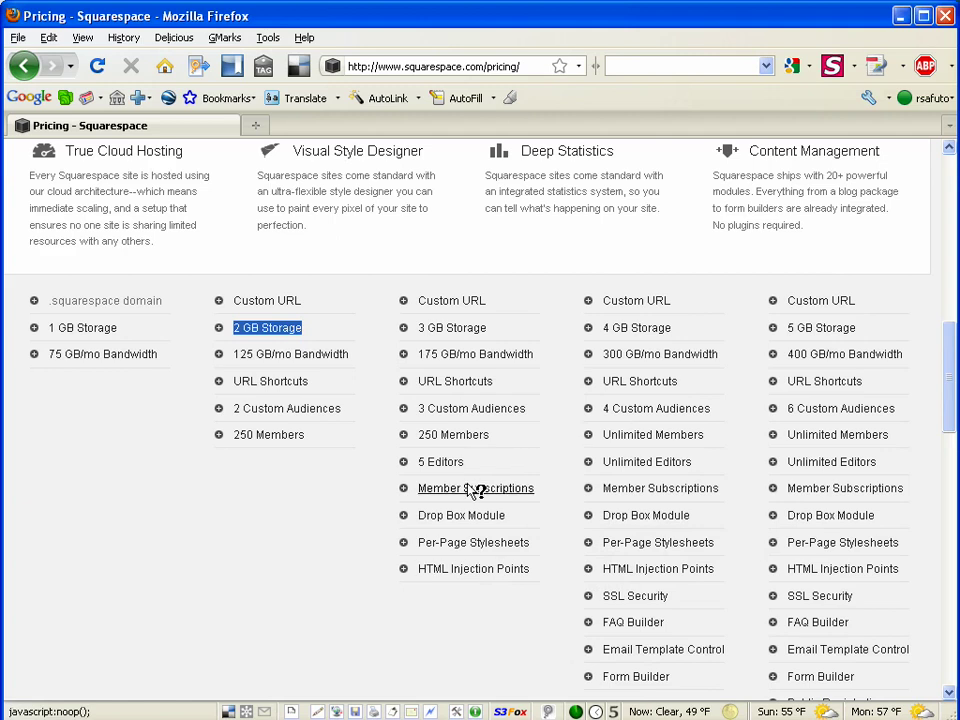
{"action": "mouse_move", "coordinate": [461, 515]}
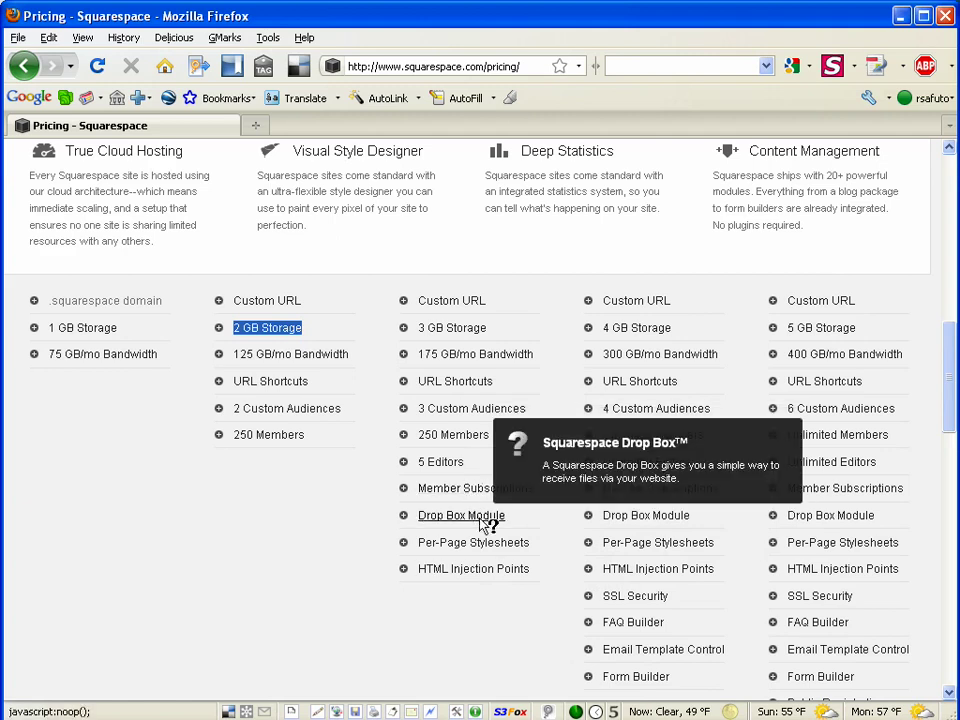
{"action": "scroll", "coordinate": [660, 467], "scroll_direction": "up", "scroll_amount": 3}
{"action": "scroll", "coordinate": [714, 390], "scroll_direction": "up", "scroll_amount": 3}
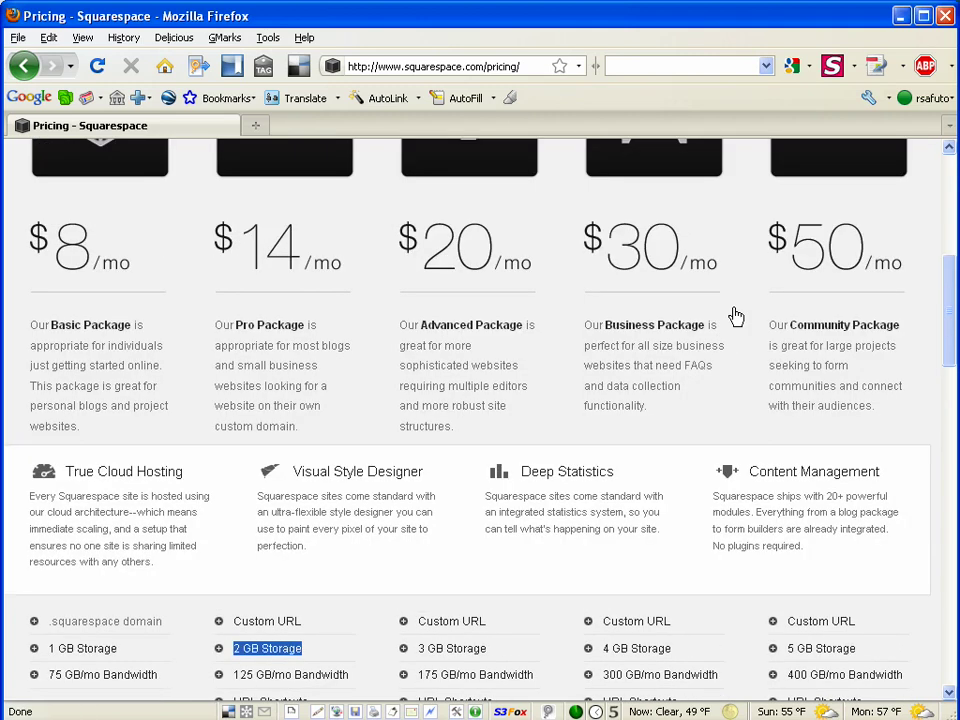
{"action": "scroll", "coordinate": [838, 250], "scroll_direction": "up", "scroll_amount": 2}
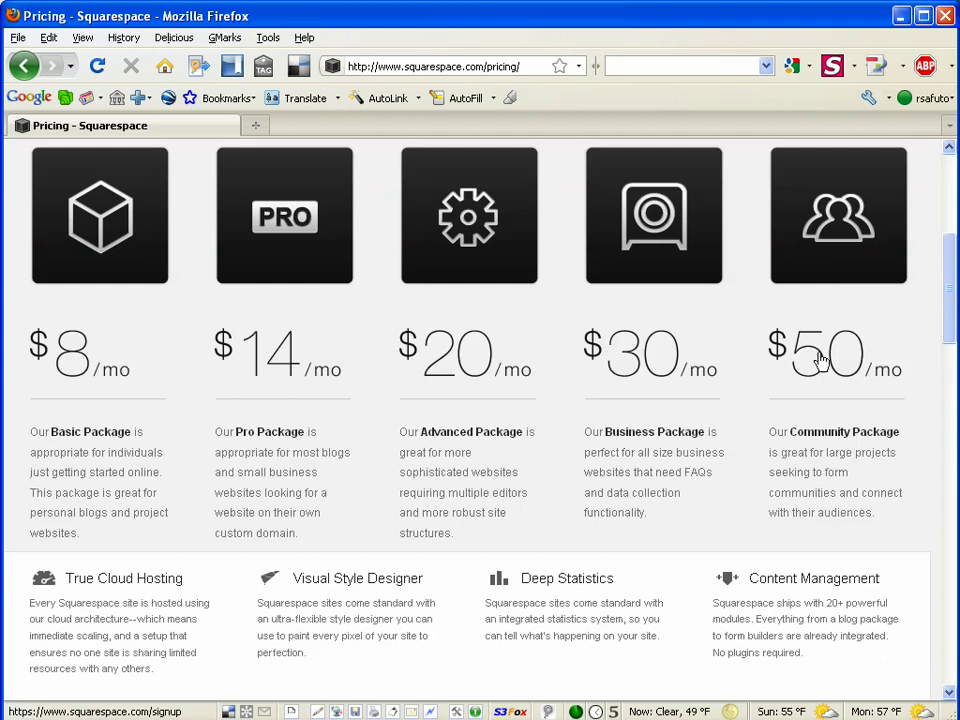
{"action": "scroll", "coordinate": [821, 400], "scroll_direction": "down", "scroll_amount": 1}
{"action": "scroll", "coordinate": [821, 456], "scroll_direction": "down", "scroll_amount": 6}
{"action": "scroll", "coordinate": [800, 500], "scroll_direction": "down", "scroll_amount": 1}
{"action": "scroll", "coordinate": [788, 473], "scroll_direction": "down", "scroll_amount": 1}
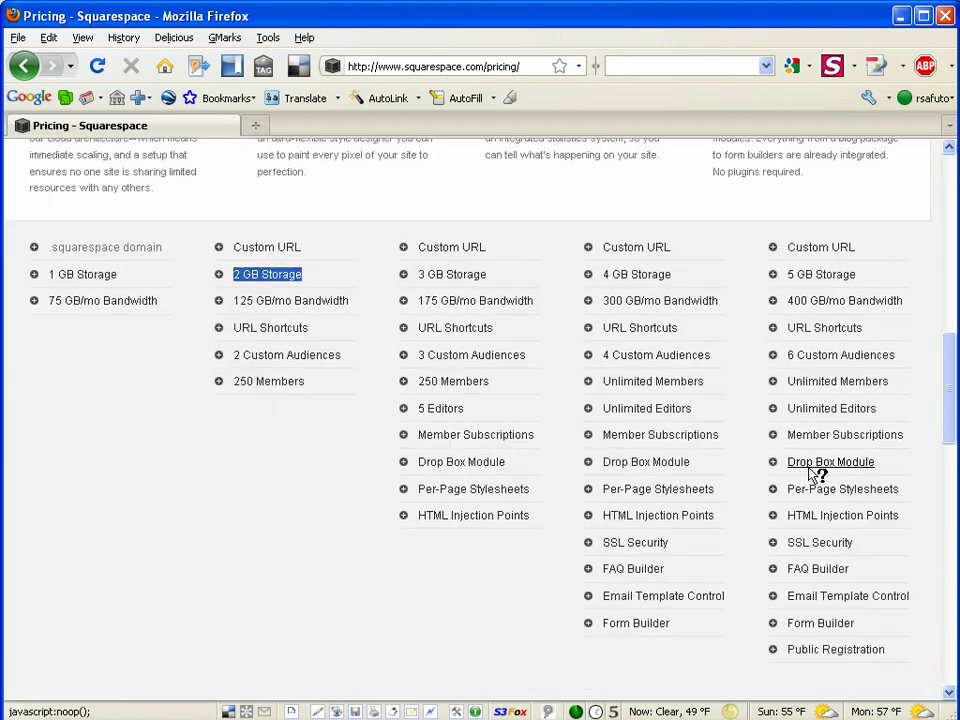
{"action": "scroll", "coordinate": [815, 475], "scroll_direction": "down", "scroll_amount": 1}
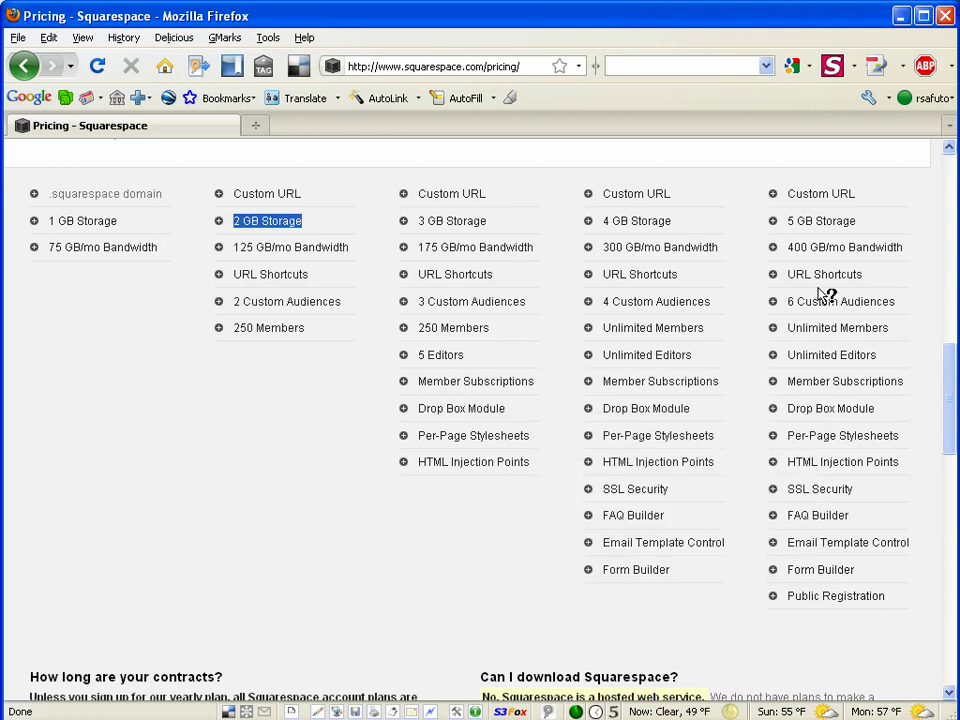
{"action": "mouse_move", "coordinate": [844, 247]}
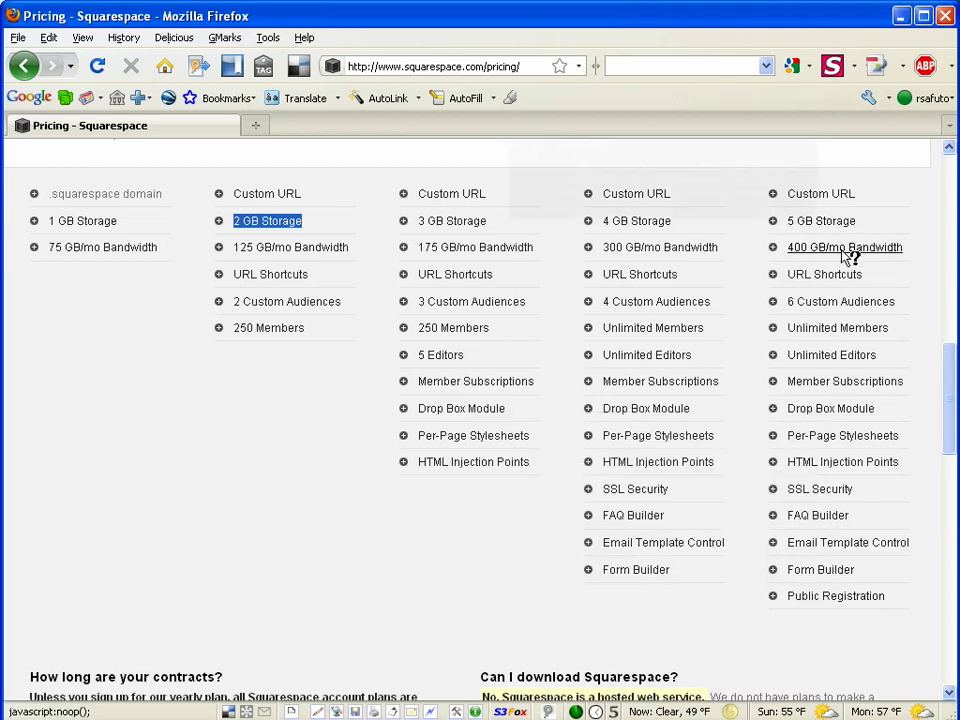
{"action": "scroll", "coordinate": [889, 267], "scroll_direction": "up", "scroll_amount": 3}
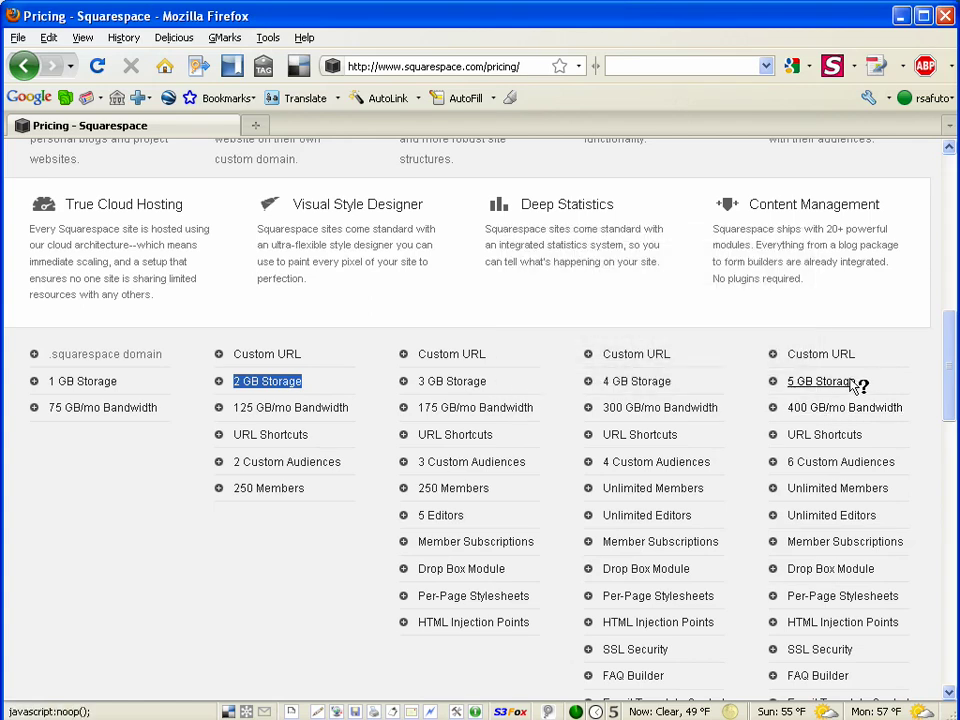
{"action": "scroll", "coordinate": [847, 385], "scroll_direction": "up", "scroll_amount": 2}
{"action": "scroll", "coordinate": [827, 380], "scroll_direction": "up", "scroll_amount": 3}
{"action": "scroll", "coordinate": [827, 380], "scroll_direction": "up", "scroll_amount": 1}
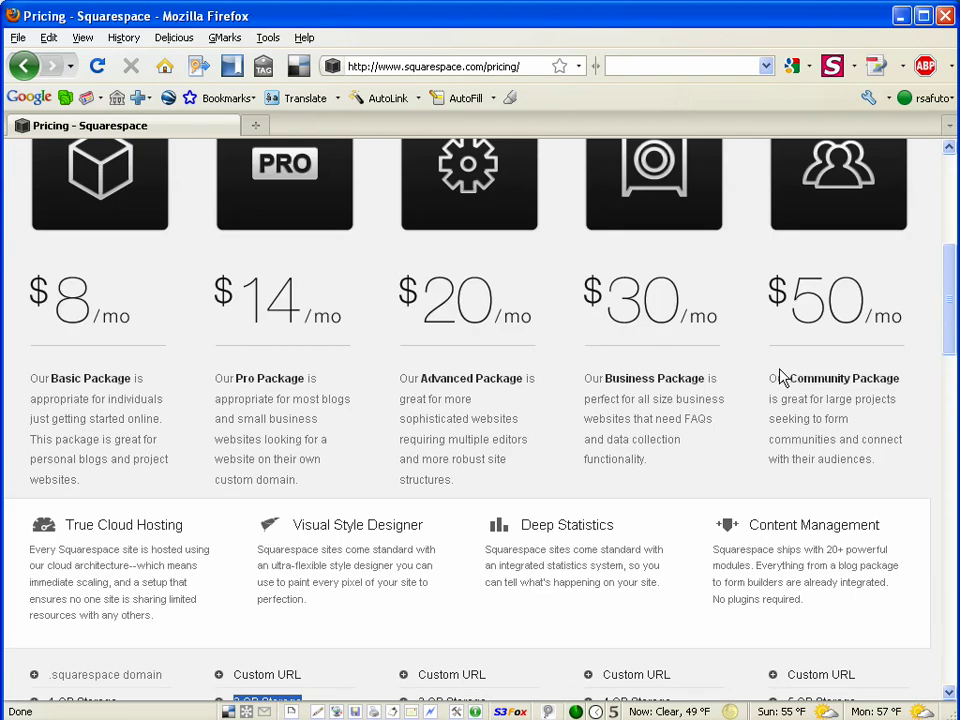
{"action": "scroll", "coordinate": [782, 375], "scroll_direction": "up", "scroll_amount": 1}
{"action": "scroll", "coordinate": [776, 386], "scroll_direction": "up", "scroll_amount": 2}
{"action": "scroll", "coordinate": [700, 370], "scroll_direction": "up", "scroll_amount": 2}
{"action": "scroll", "coordinate": [659, 363], "scroll_direction": "up", "scroll_amount": 1}
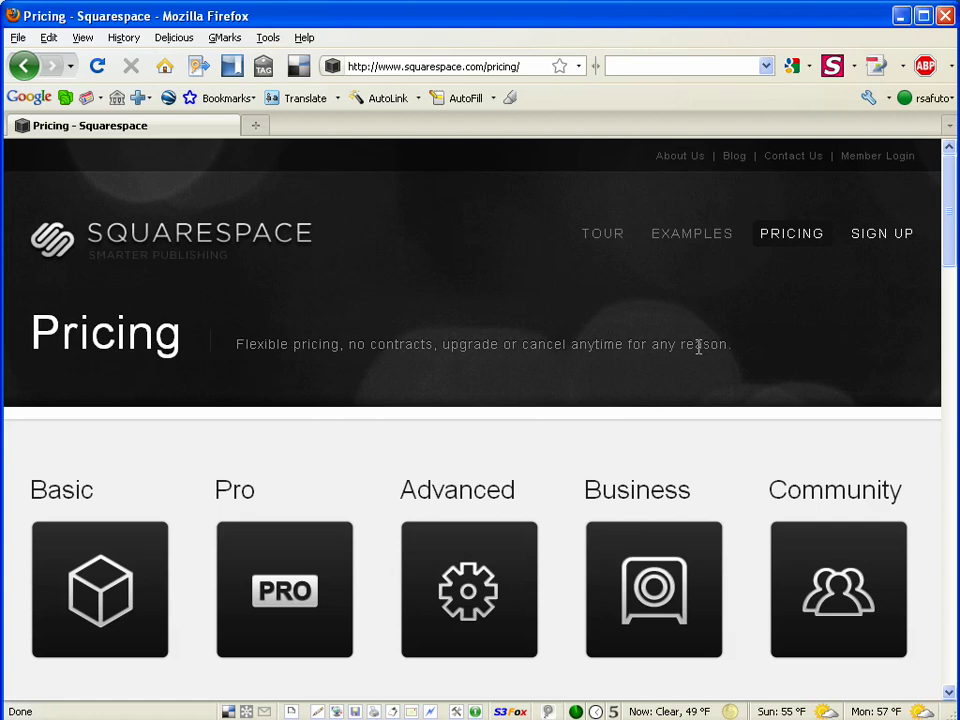
{"action": "scroll", "coordinate": [597, 387], "scroll_direction": "down", "scroll_amount": 2}
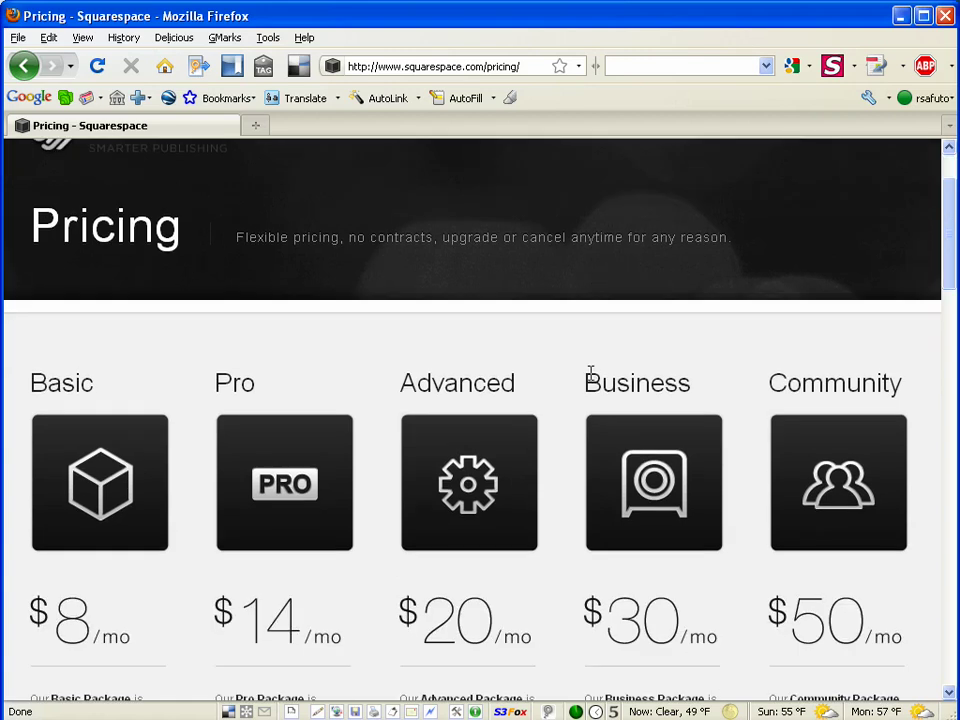
{"action": "scroll", "coordinate": [590, 372], "scroll_direction": "up", "scroll_amount": 2}
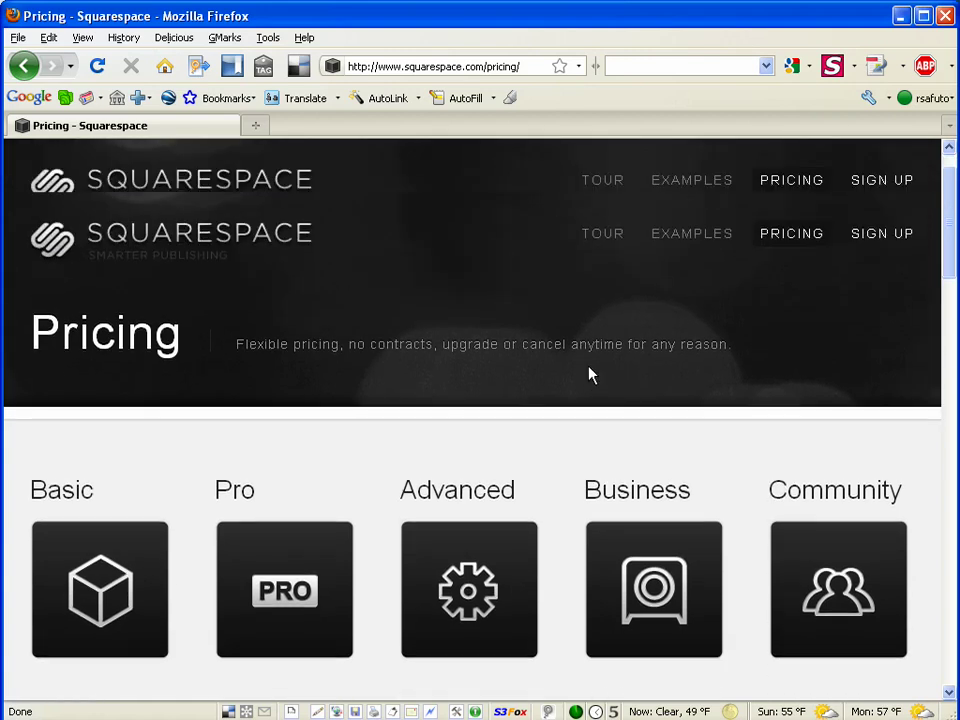
{"action": "left_click", "coordinate": [518, 70]}
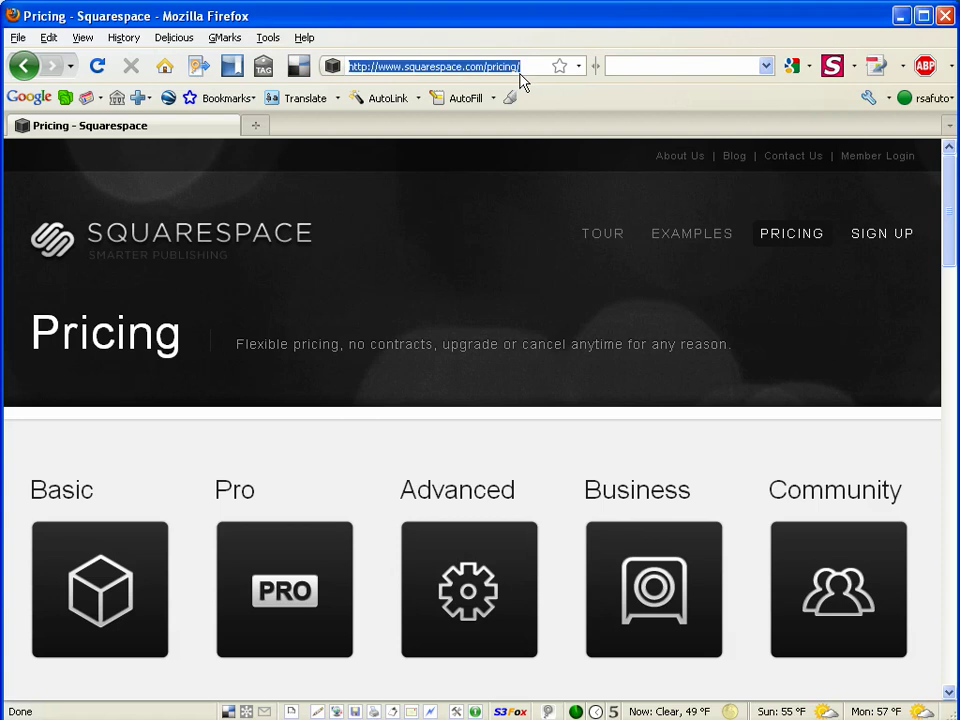
{"action": "scroll", "coordinate": [621, 321], "scroll_direction": "down", "scroll_amount": 3}
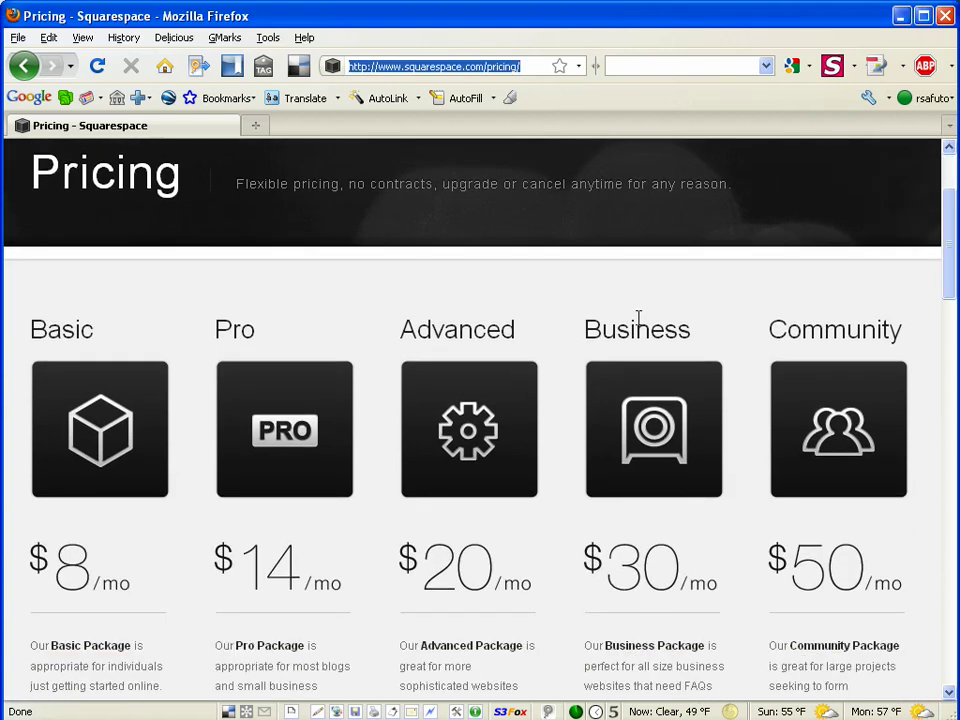
{"action": "scroll", "coordinate": [638, 318], "scroll_direction": "down", "scroll_amount": 4}
{"action": "scroll", "coordinate": [637, 318], "scroll_direction": "down", "scroll_amount": 1}
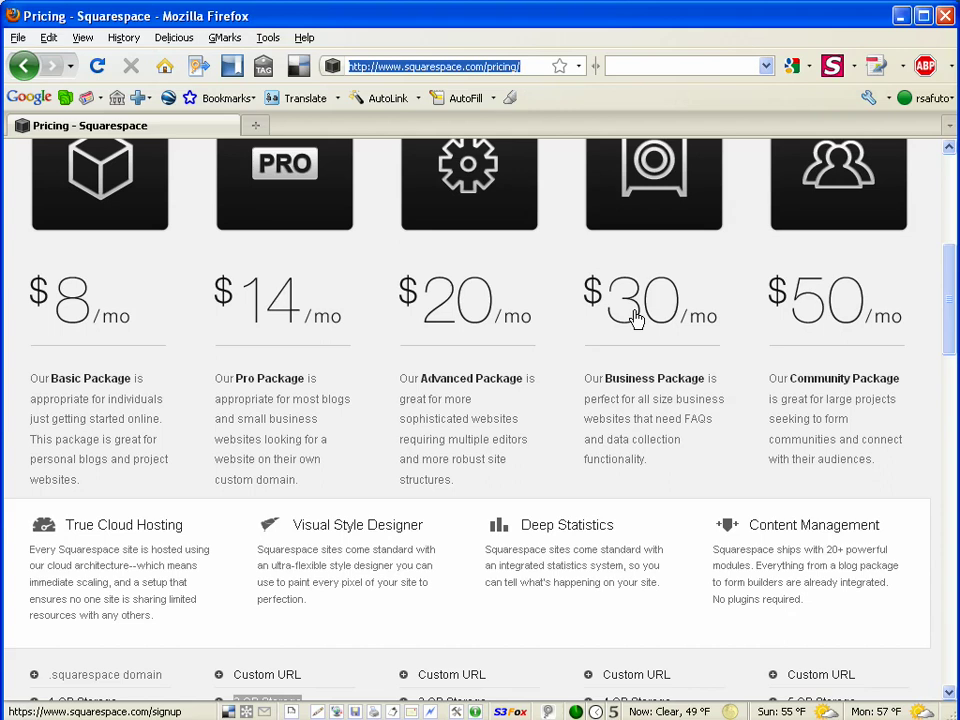
{"action": "scroll", "coordinate": [636, 318], "scroll_direction": "down", "scroll_amount": 2}
{"action": "scroll", "coordinate": [634, 313], "scroll_direction": "down", "scroll_amount": 2}
{"action": "scroll", "coordinate": [634, 317], "scroll_direction": "down", "scroll_amount": 1}
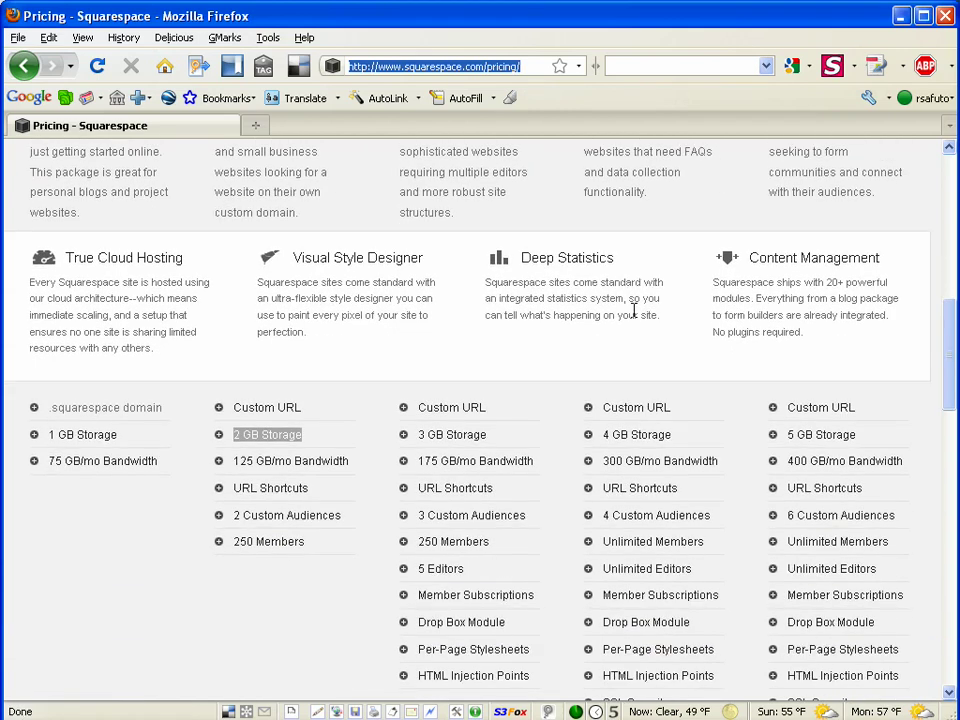
{"action": "mouse_move", "coordinate": [74, 257]}
{"action": "left_mouse_down"}
{"action": "mouse_move", "coordinate": [160, 258]}
{"action": "mouse_move", "coordinate": [203, 330]}
{"action": "left_mouse_up"}
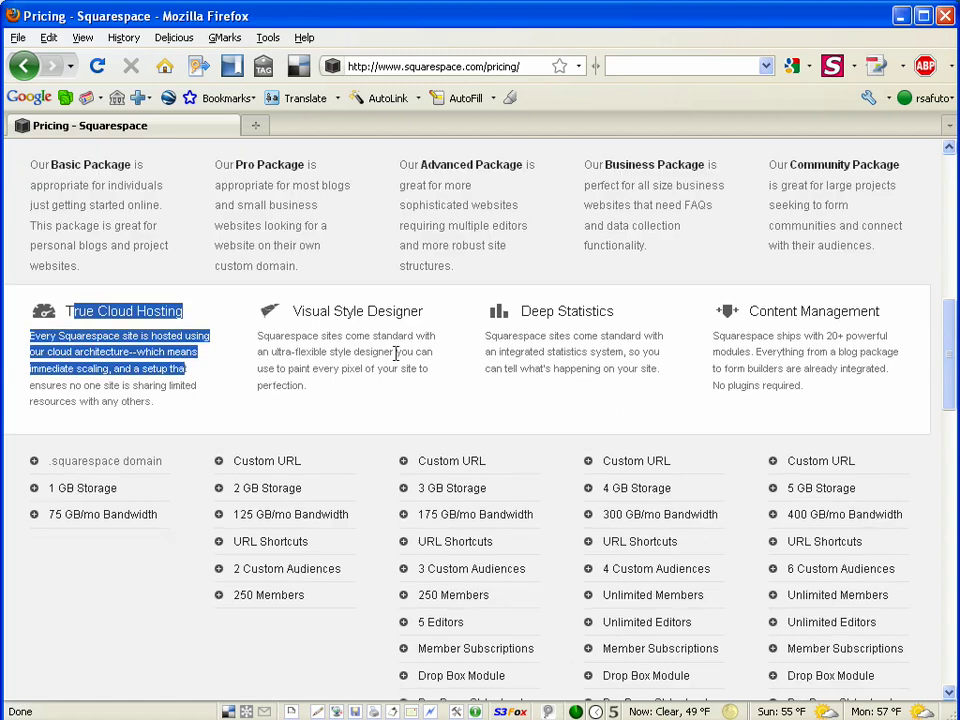
{"action": "scroll", "coordinate": [396, 355], "scroll_direction": "up", "scroll_amount": 5}
{"action": "scroll", "coordinate": [400, 362], "scroll_direction": "up", "scroll_amount": 3}
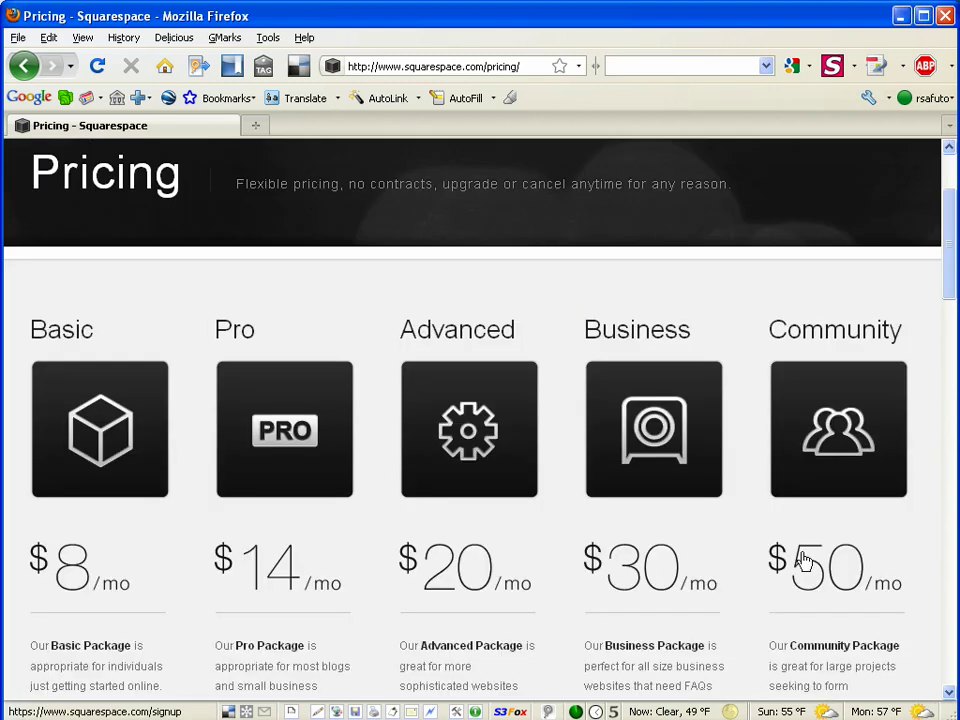
{"action": "scroll", "coordinate": [810, 565], "scroll_direction": "up", "scroll_amount": 3}
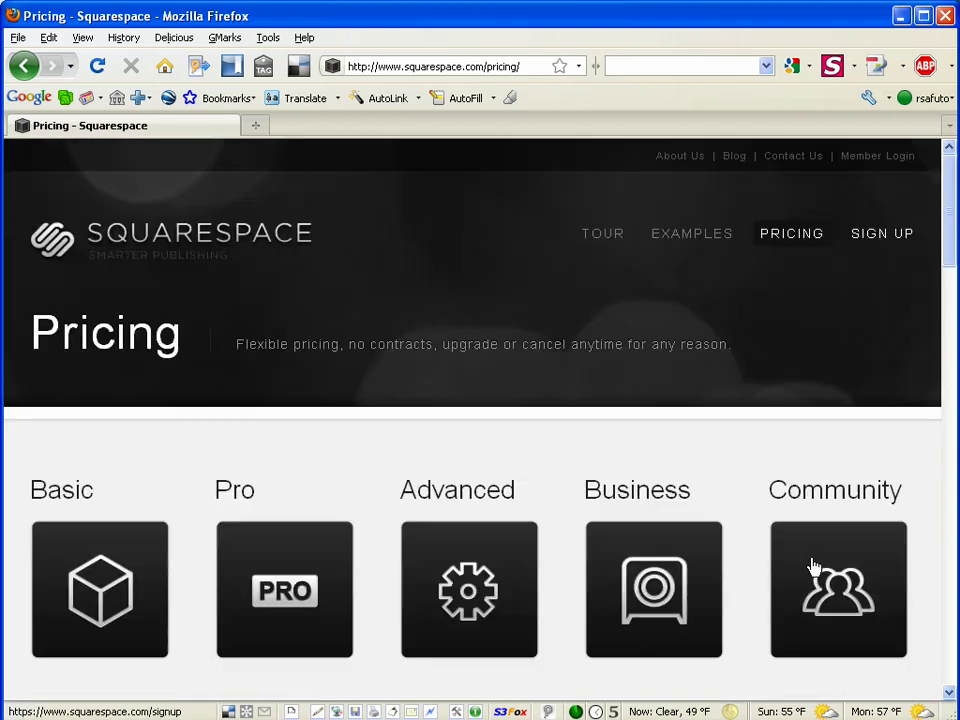
{"action": "left_click", "coordinate": [482, 62]}
{"action": "type", "text": "saf"}
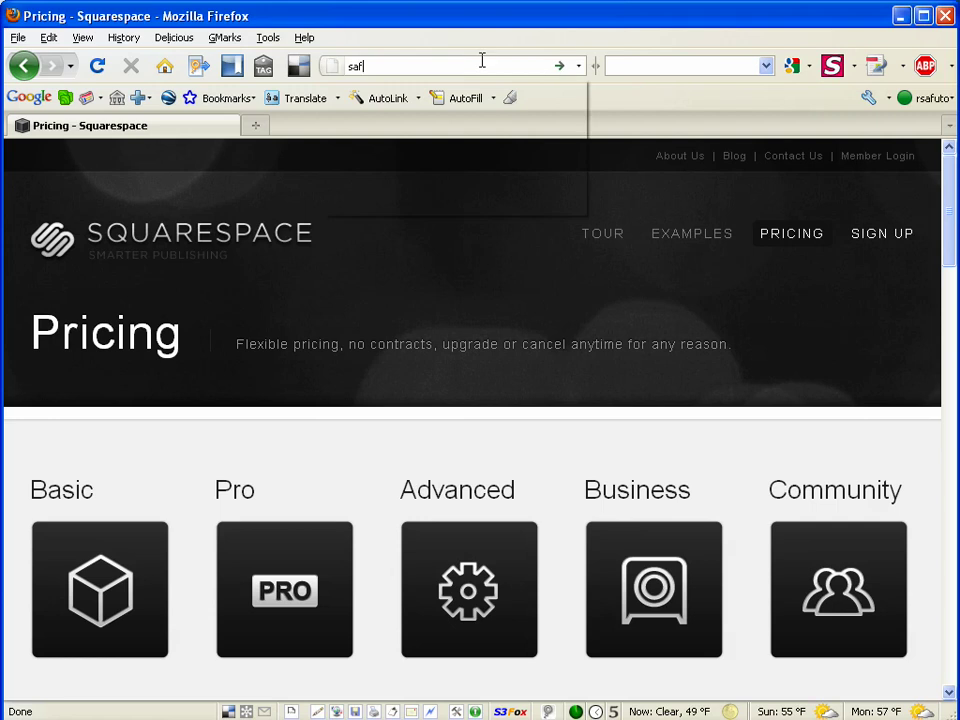
{"action": "type", "text": "uto."}
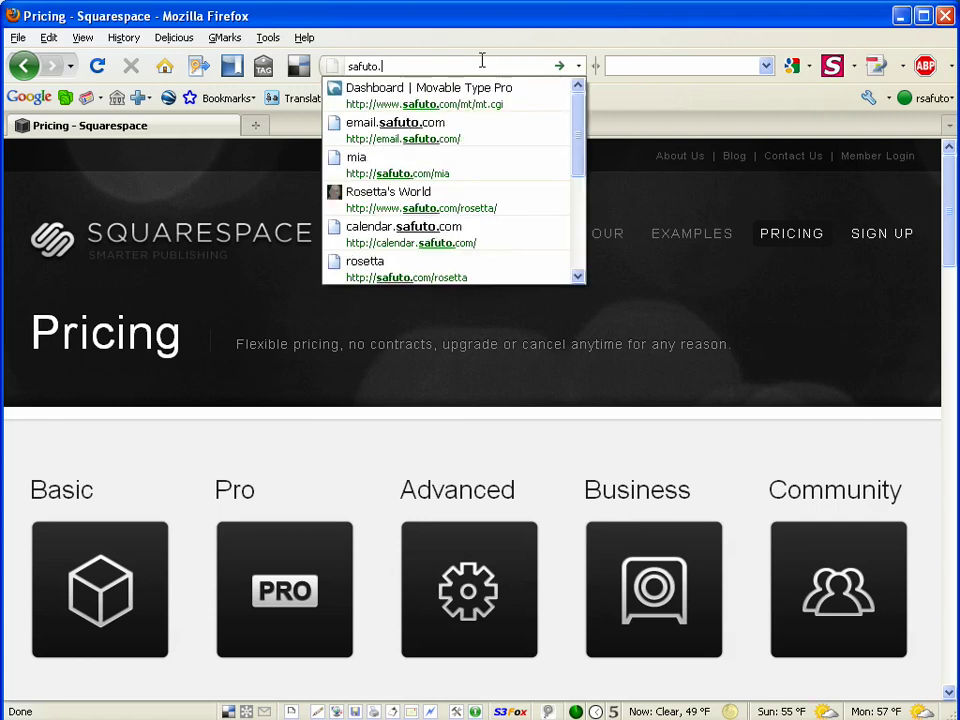
{"action": "type", "text": "sq"}
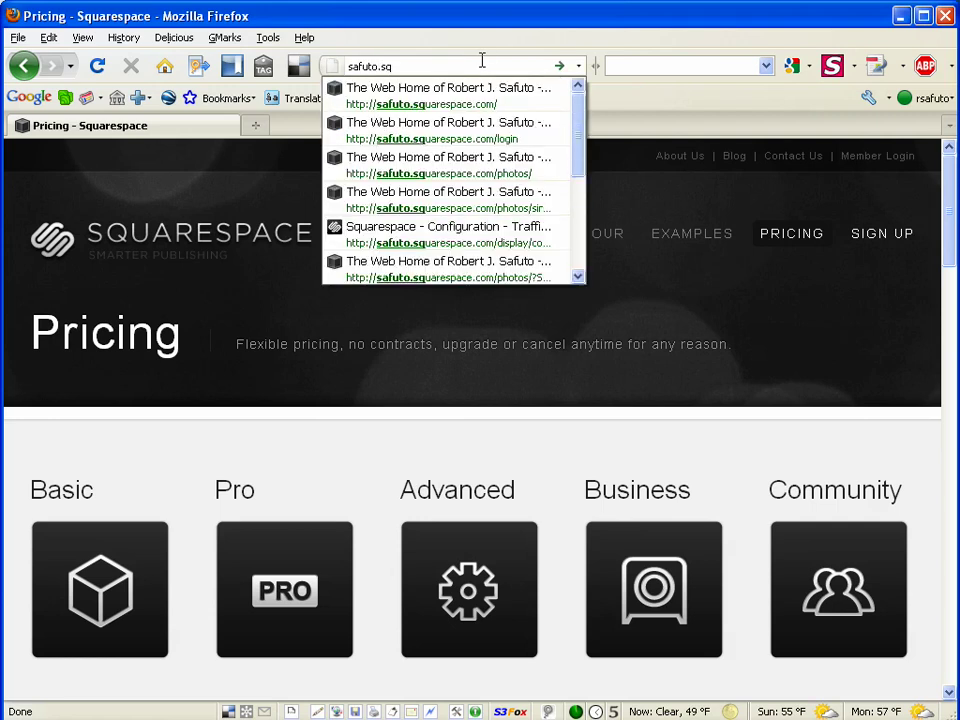
{"action": "key", "text": "Down"}
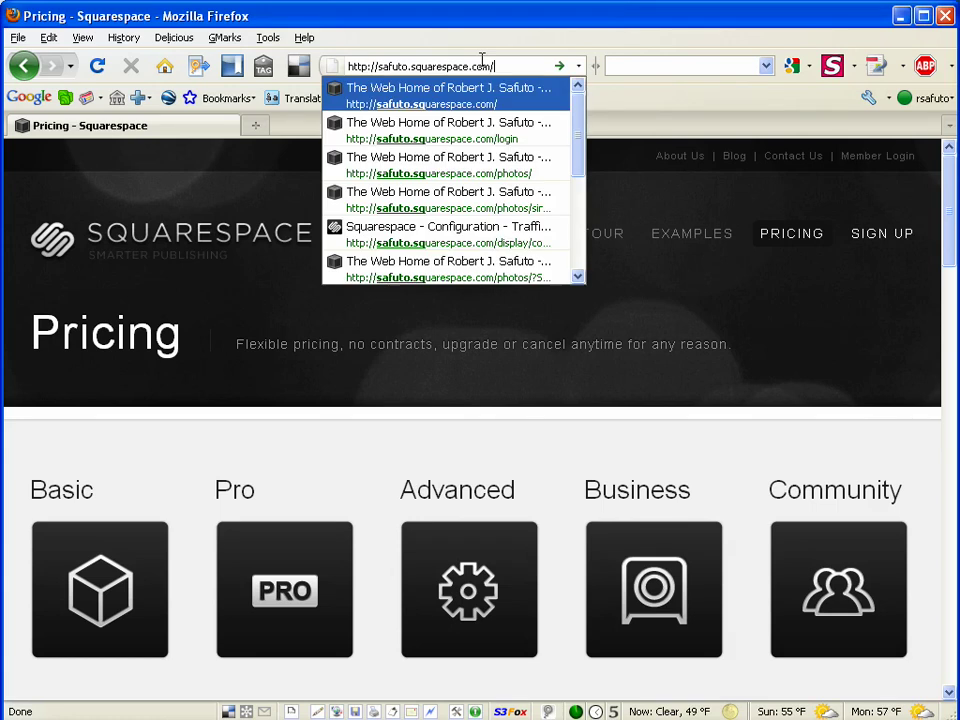
{"action": "key", "text": "Return"}
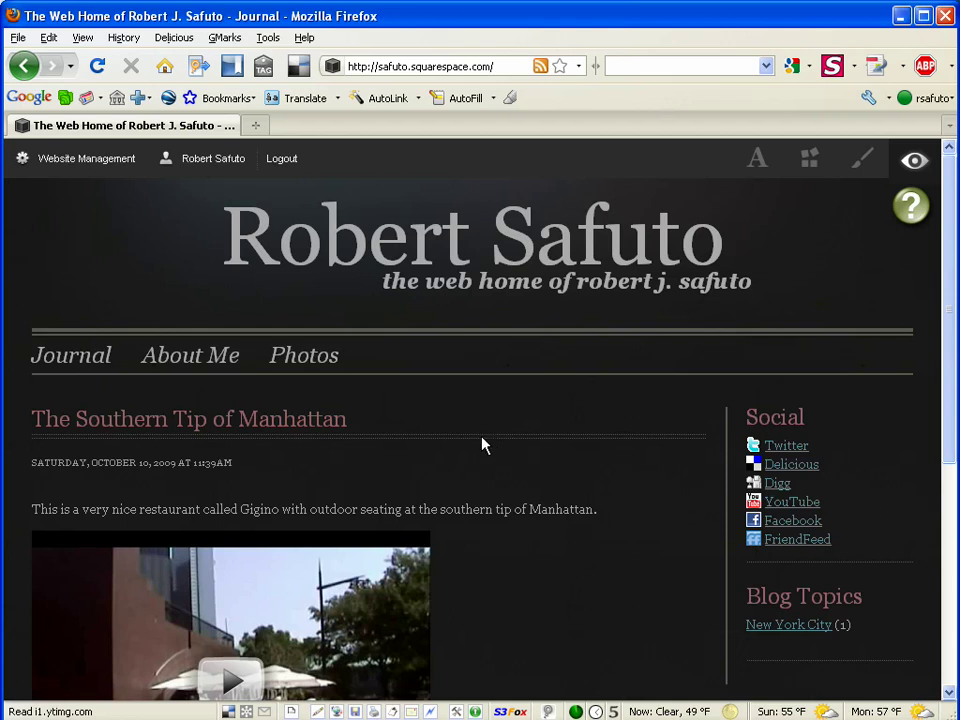
{"action": "scroll", "coordinate": [481, 445], "scroll_direction": "down", "scroll_amount": 1}
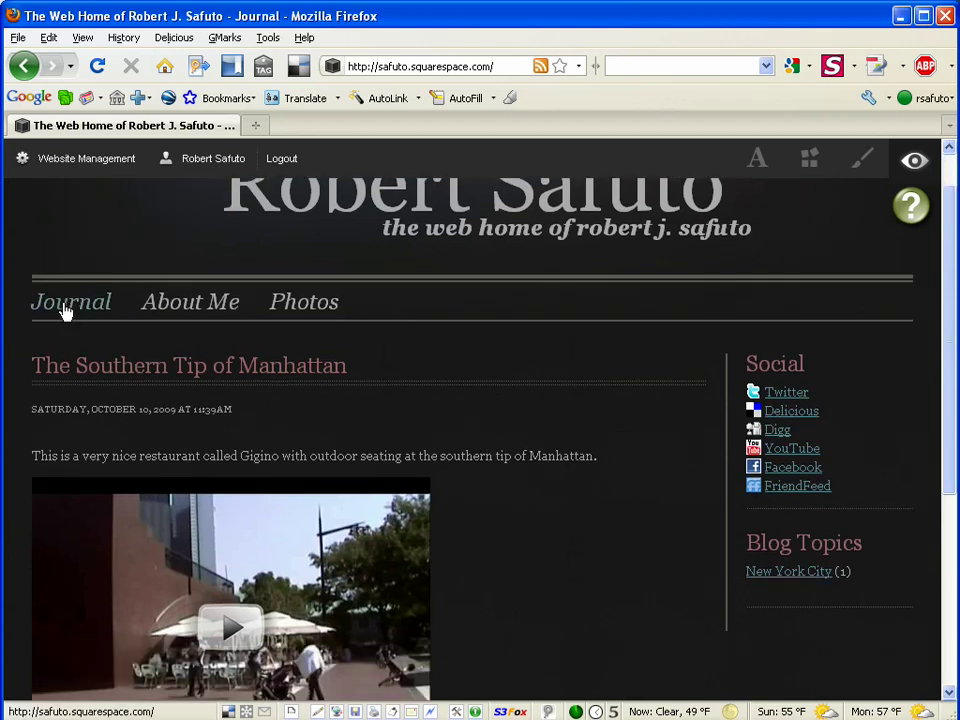
{"action": "scroll", "coordinate": [285, 386], "scroll_direction": "down", "scroll_amount": 2}
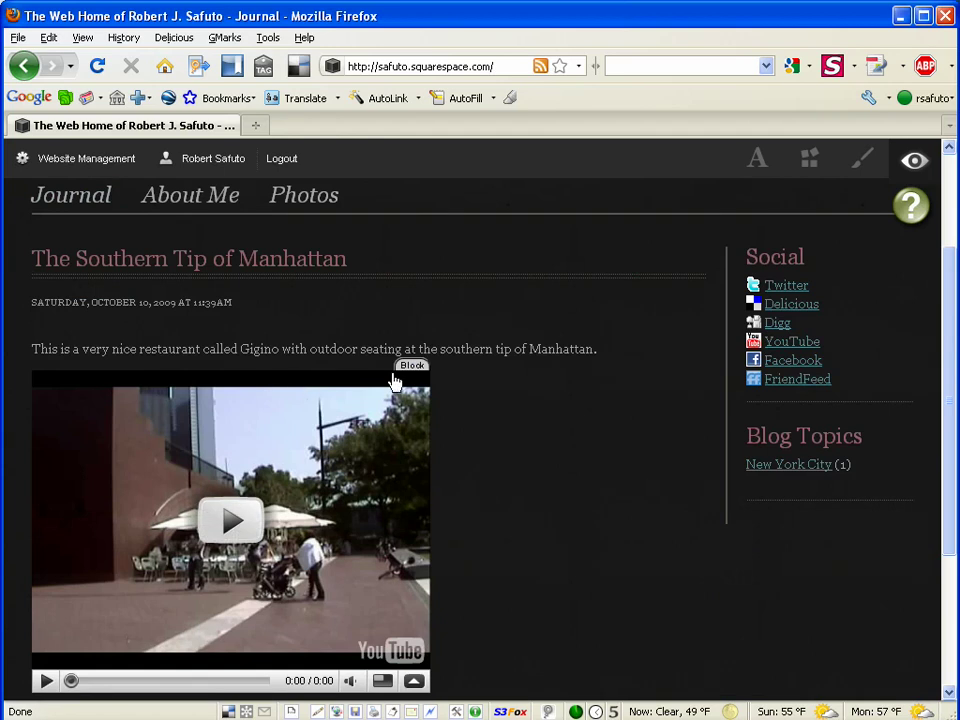
{"action": "left_click_drag", "start_coordinate": [953, 281], "coordinate": [945, 320]}
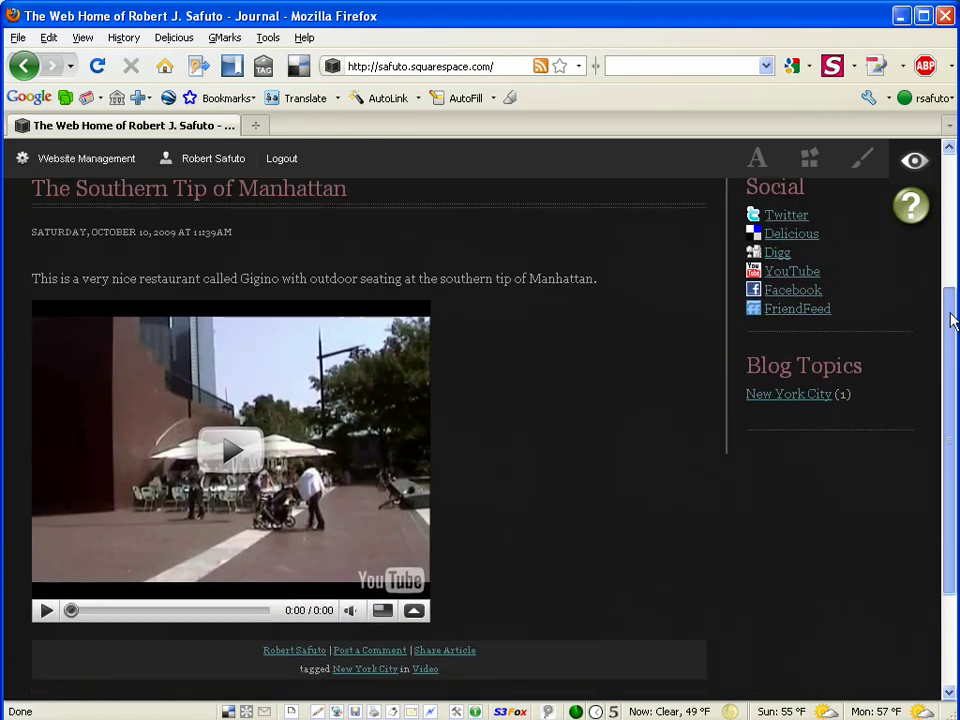
{"action": "scroll", "coordinate": [945, 320], "scroll_direction": "up", "scroll_amount": 2}
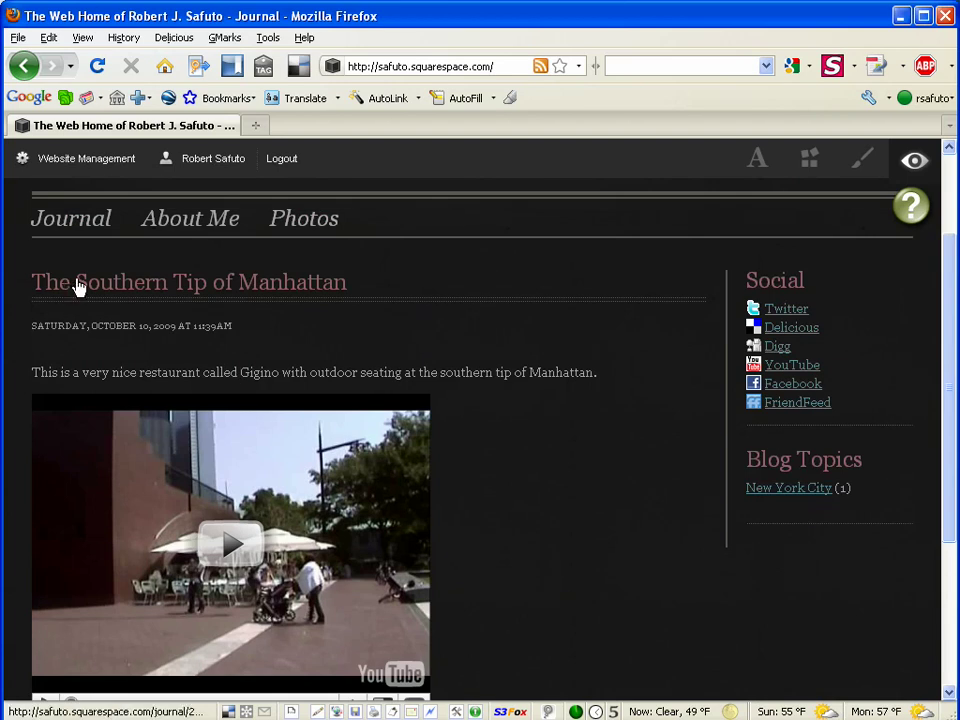
{"action": "scroll", "coordinate": [278, 383], "scroll_direction": "down", "scroll_amount": 2}
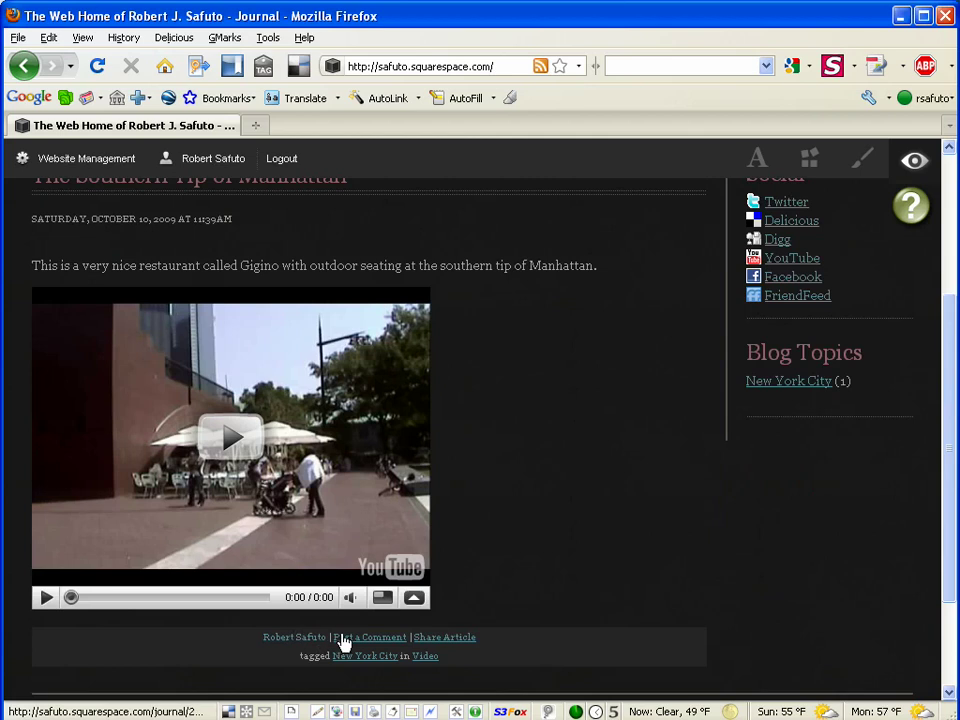
Step: Review the post's Share Article options, then close the sharing popup
{"action": "left_click", "coordinate": [459, 637]}
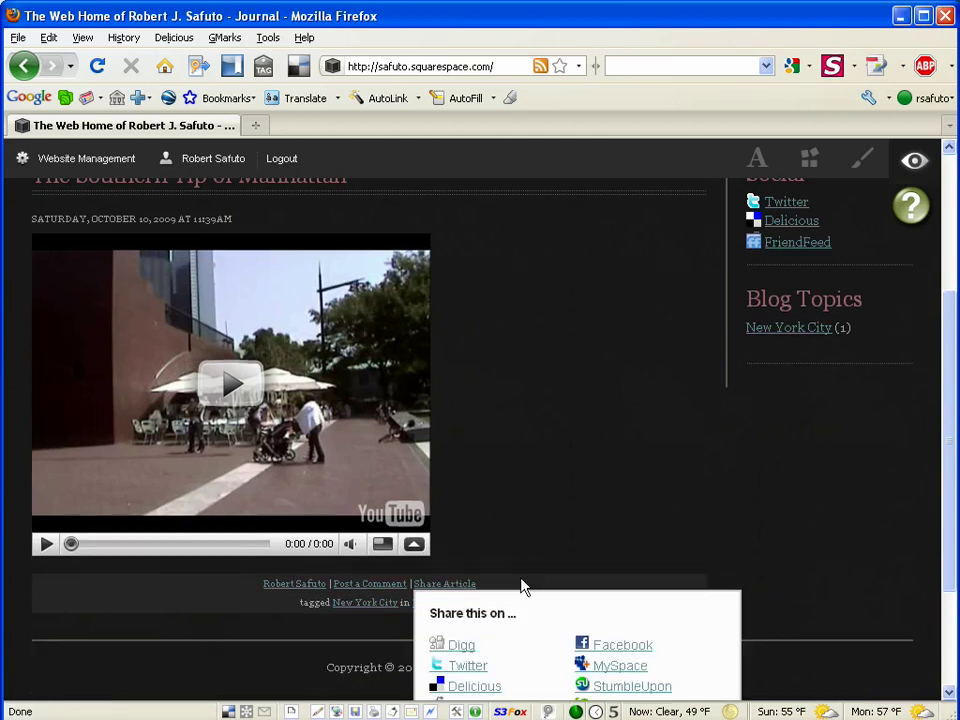
{"action": "scroll", "coordinate": [518, 555], "scroll_direction": "down", "scroll_amount": 3}
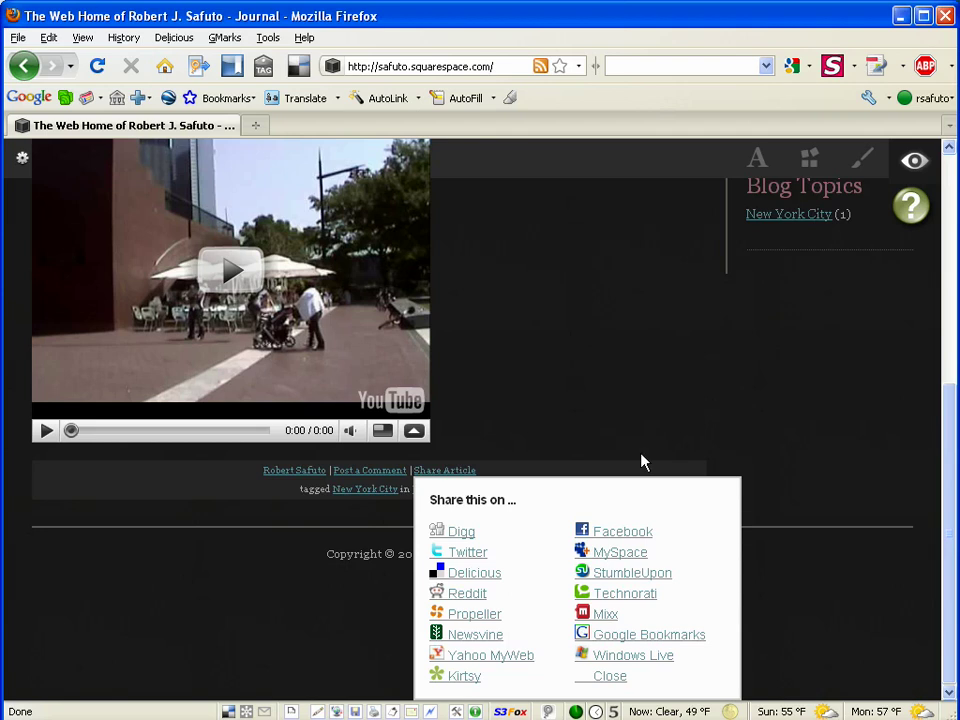
{"action": "left_click", "coordinate": [606, 677]}
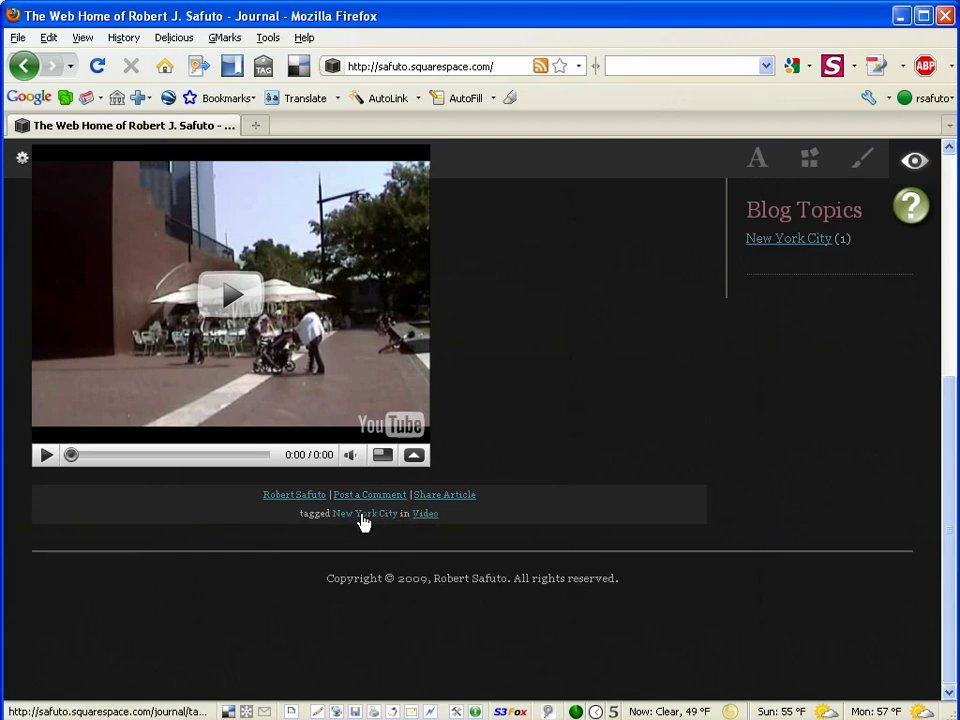
Step: Browse the journal posts tagged New York City
{"action": "left_click", "coordinate": [422, 514]}
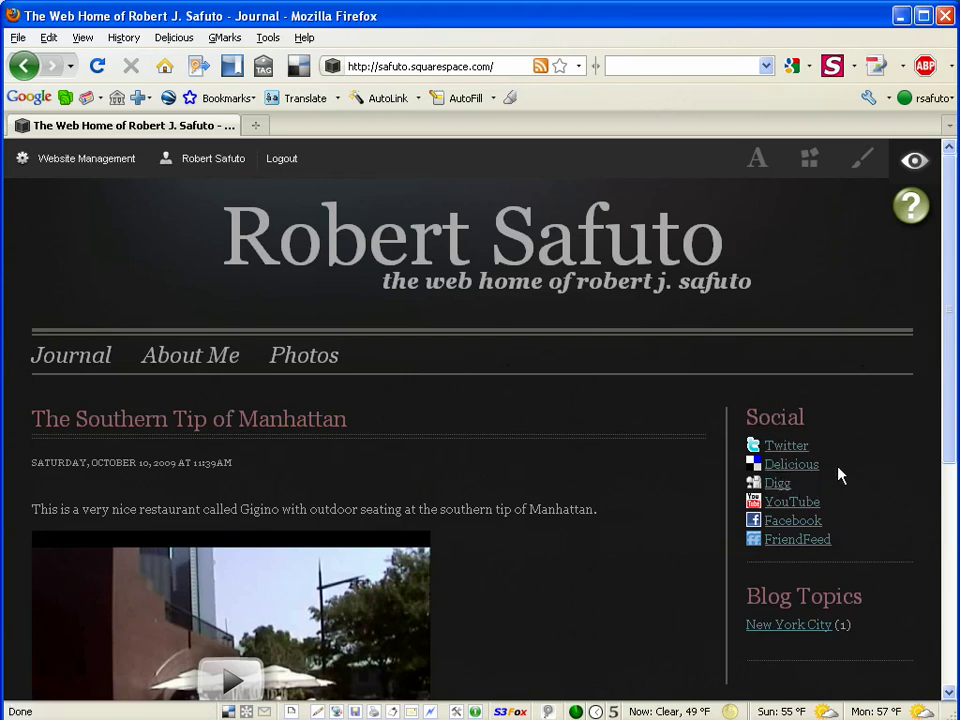
{"action": "scroll", "coordinate": [838, 473], "scroll_direction": "down", "scroll_amount": 1}
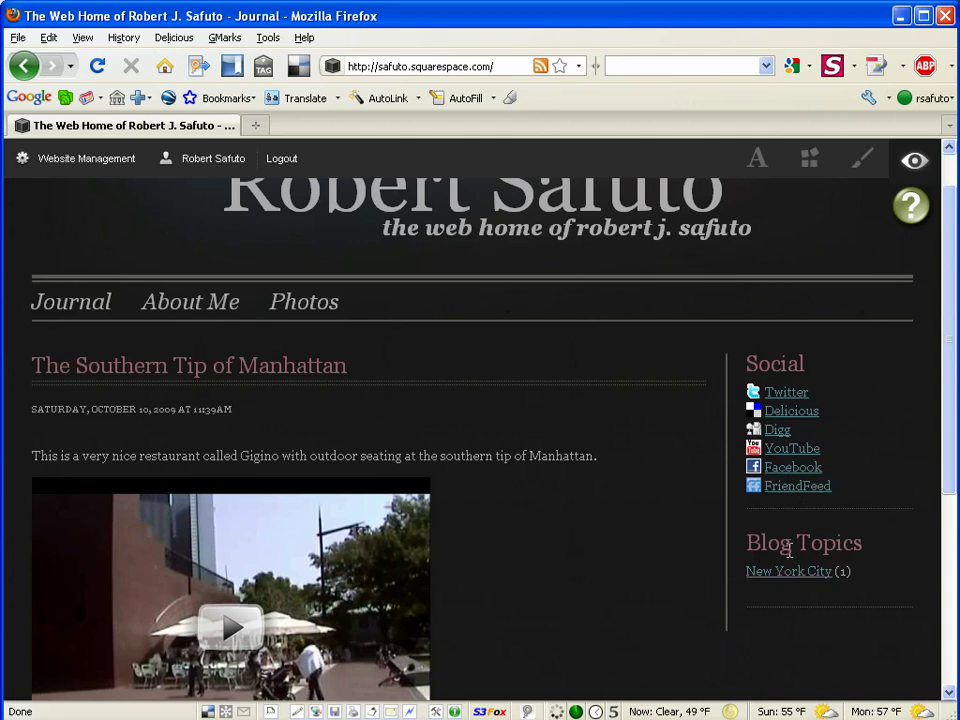
{"action": "left_click_drag", "start_coordinate": [781, 543], "coordinate": [836, 543]}
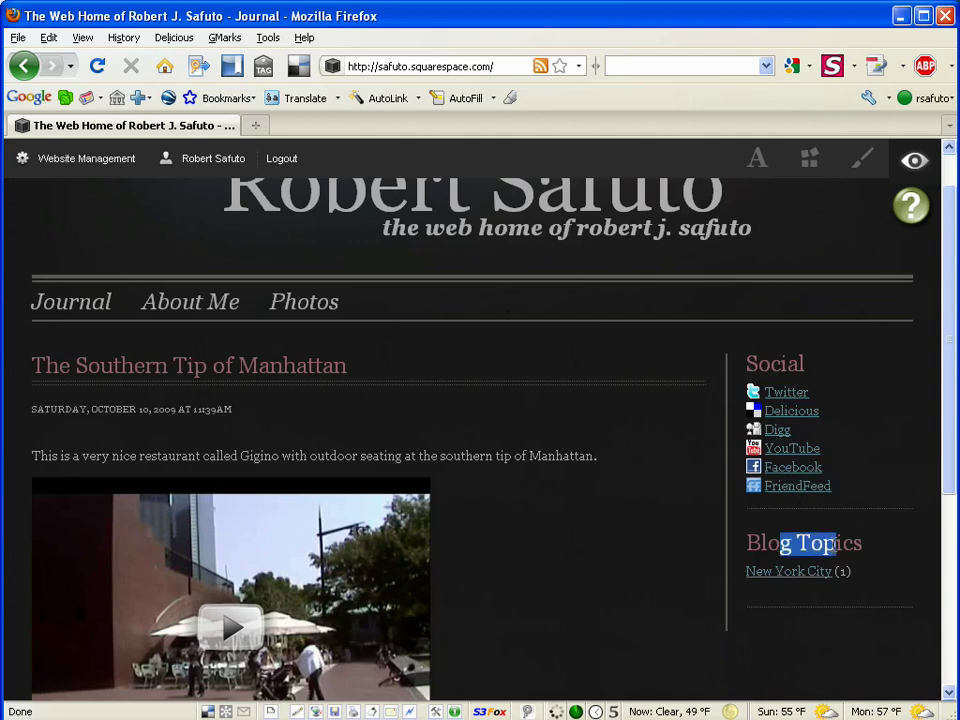
{"action": "scroll", "coordinate": [836, 553], "scroll_direction": "up", "scroll_amount": 1}
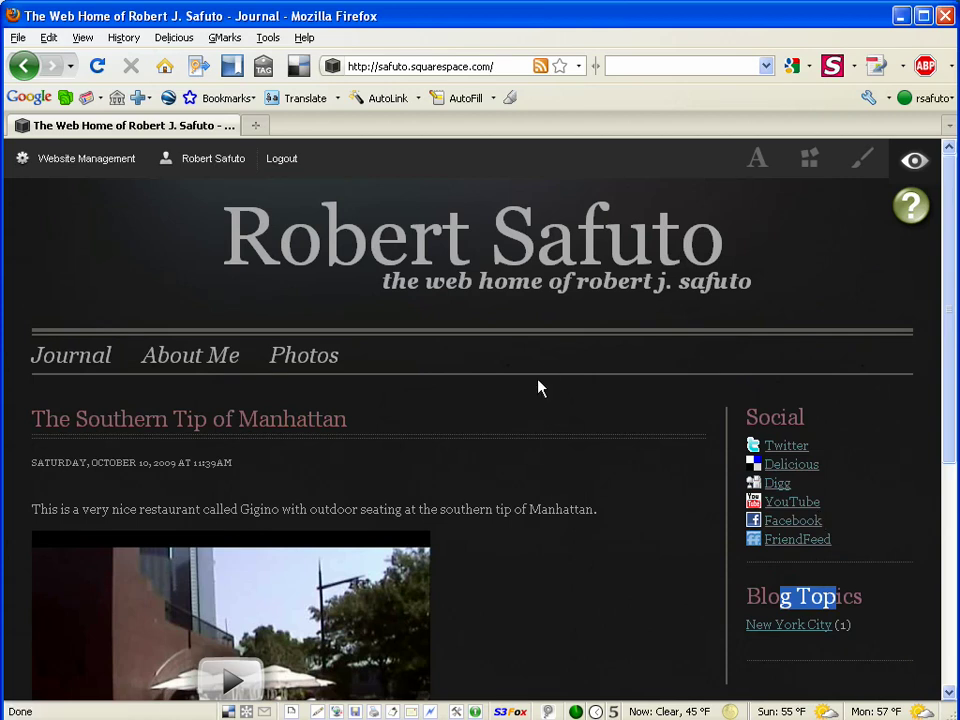
Step: Enable Content Editing with the 'A' icon and begin a new journal entry
{"action": "left_click", "coordinate": [753, 168]}
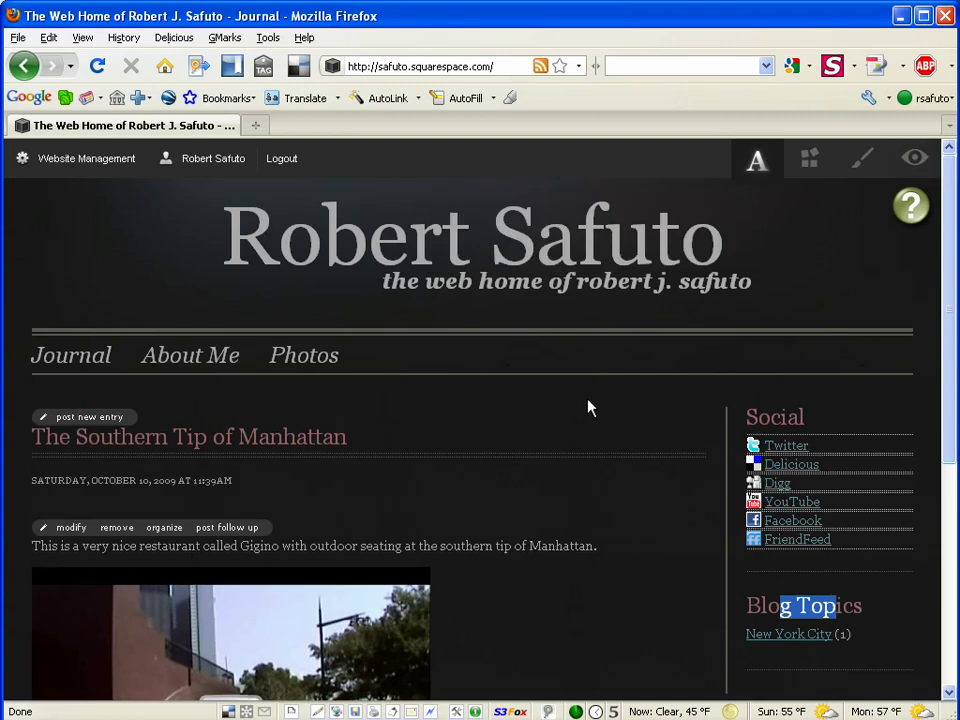
{"action": "scroll", "coordinate": [476, 467], "scroll_direction": "down", "scroll_amount": 2}
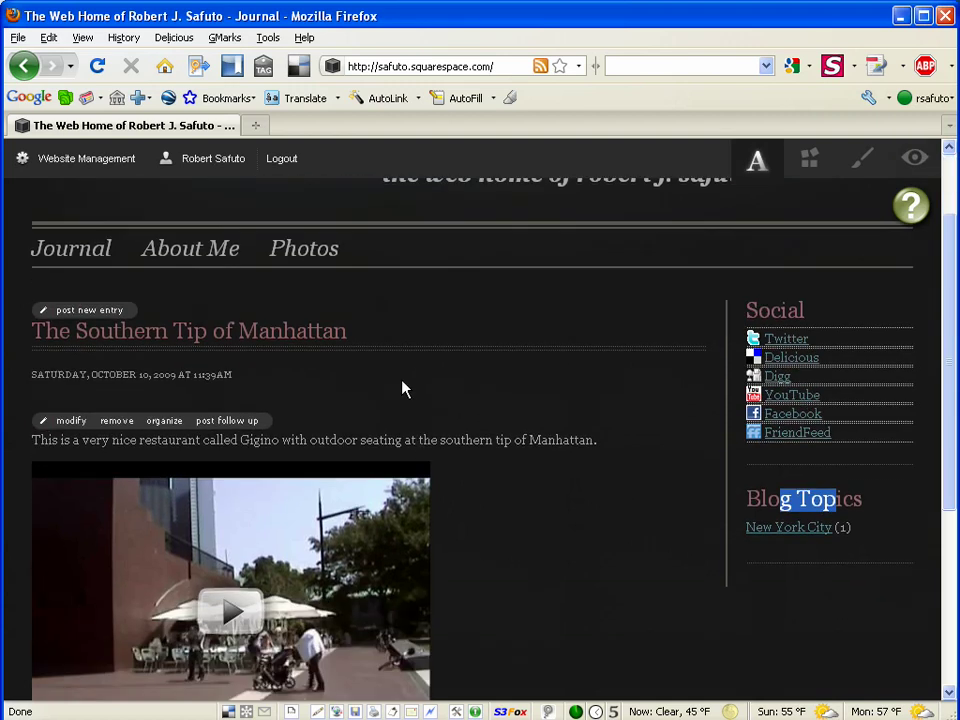
{"action": "scroll", "coordinate": [417, 377], "scroll_direction": "up", "scroll_amount": 1}
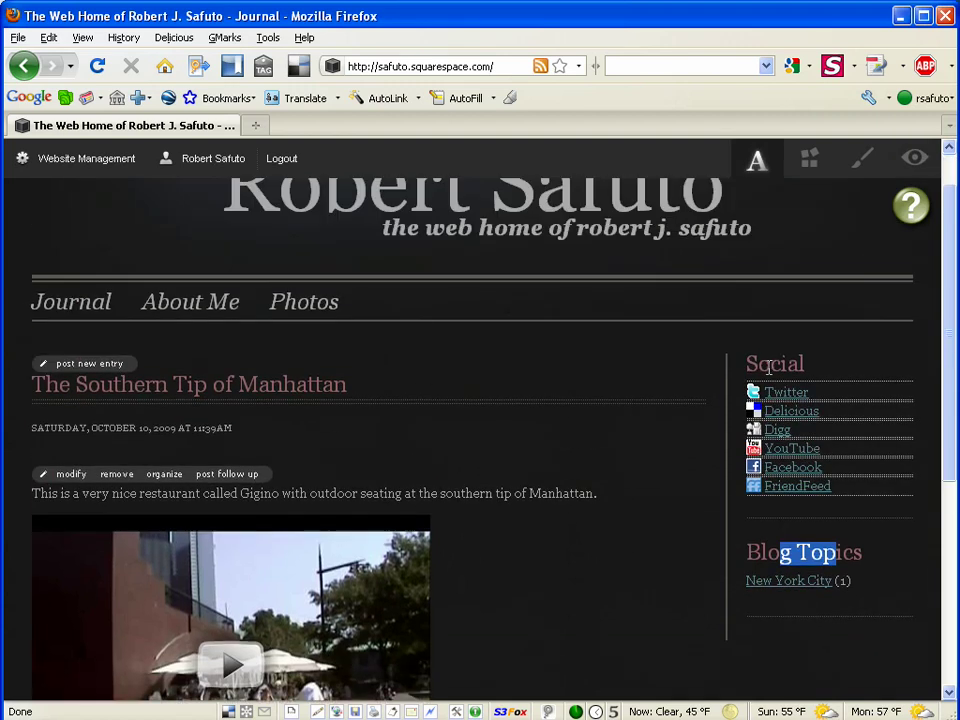
{"action": "left_click", "coordinate": [382, 424]}
{"action": "scroll", "coordinate": [380, 420], "scroll_direction": "up", "scroll_amount": 1}
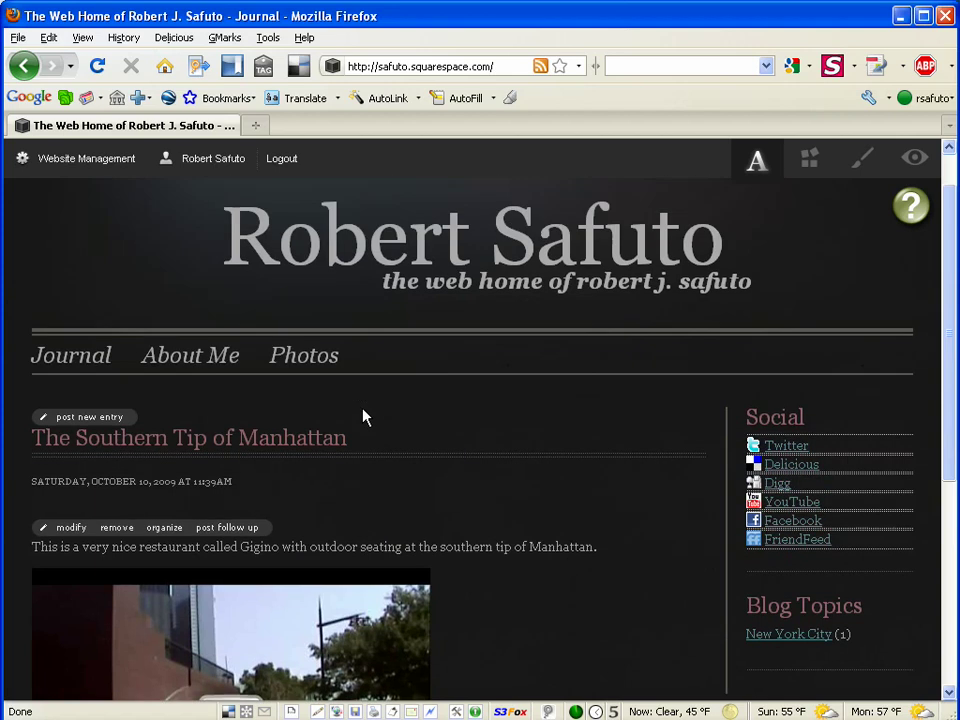
{"action": "left_click", "coordinate": [78, 420]}
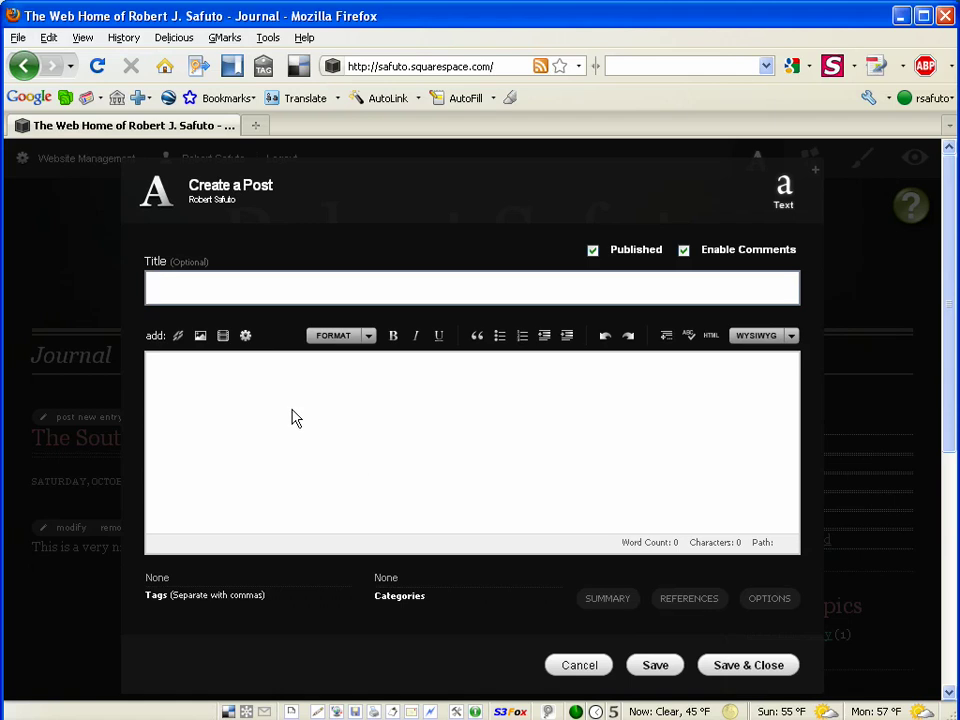
Step: Title the post 'This Is A Demo Post' with body 'This is a demo post for the video.'
{"action": "type", "text": "Th"}
{"action": "type", "text": "is Is A D"}
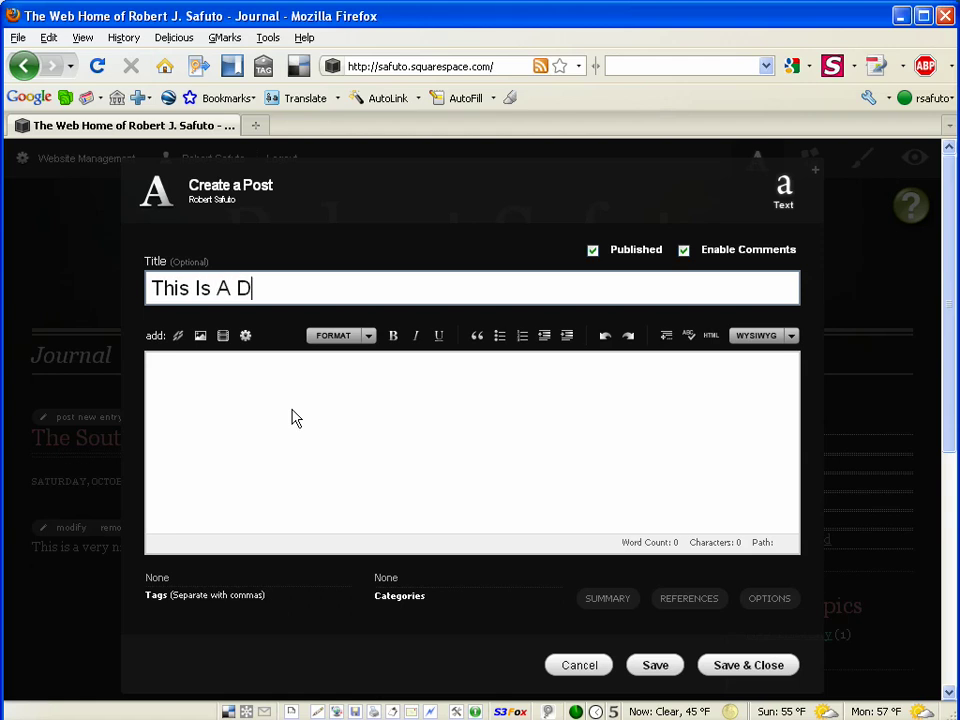
{"action": "type", "text": "emo Post"}
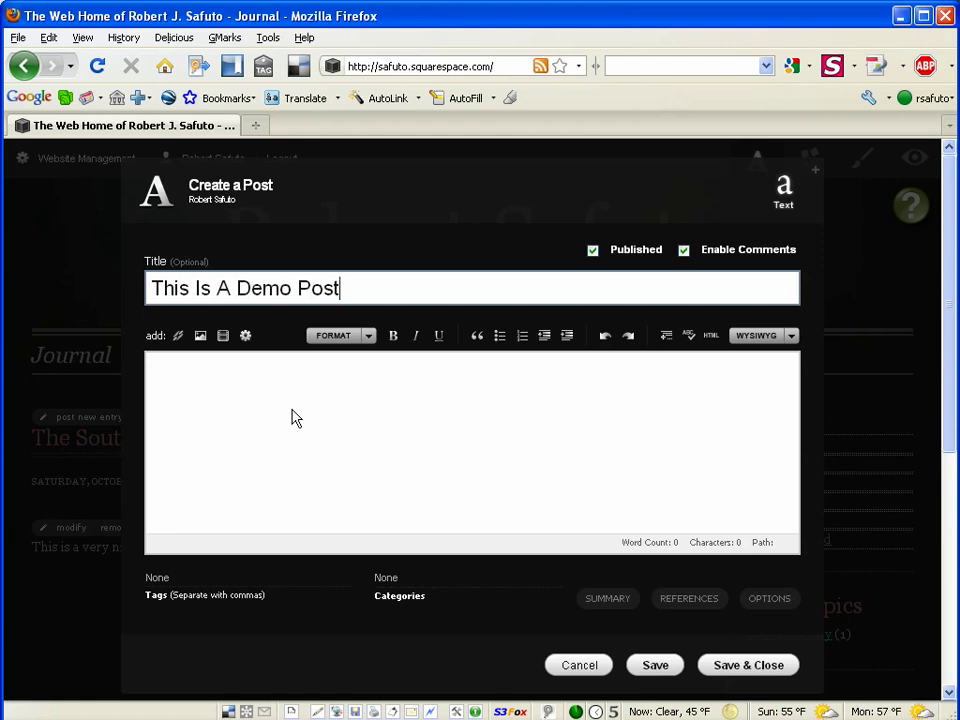
{"action": "key", "text": "Tab"}
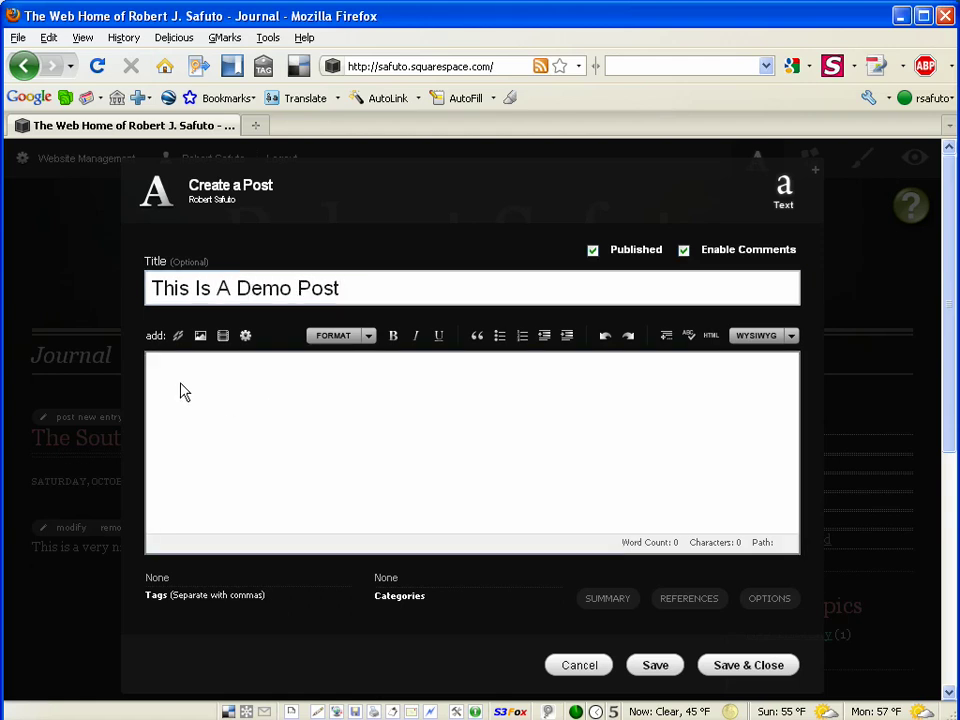
{"action": "left_click", "coordinate": [305, 397]}
{"action": "type", "text": "This is a demo post for the"}
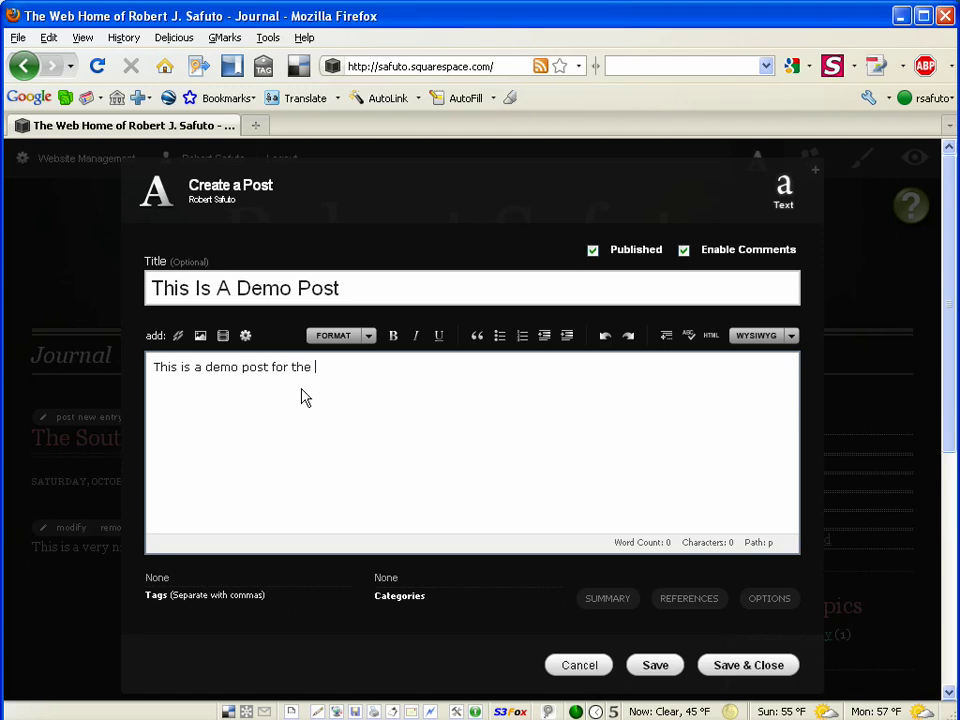
{"action": "type", "text": "video."}
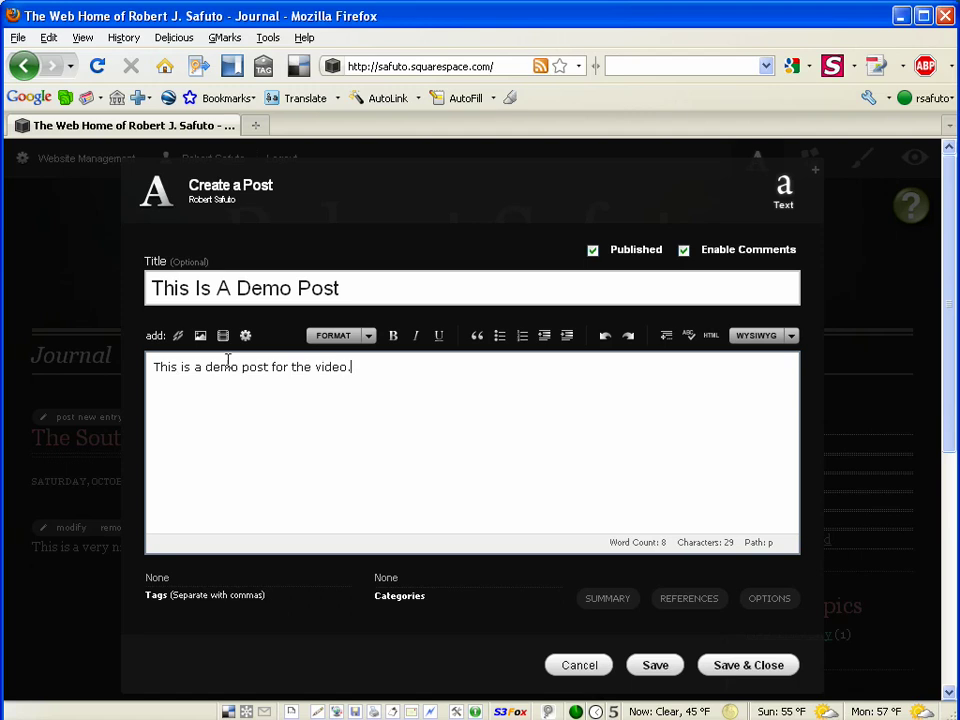
{"action": "left_click_drag", "start_coordinate": [356, 370], "coordinate": [84, 388]}
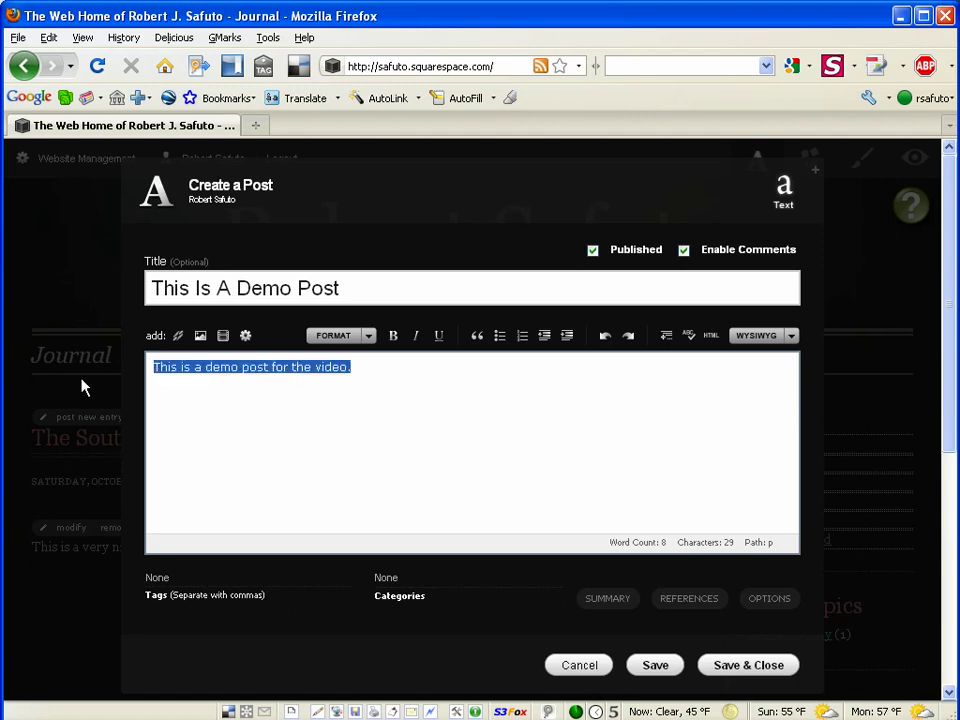
{"action": "left_click", "coordinate": [393, 337]}
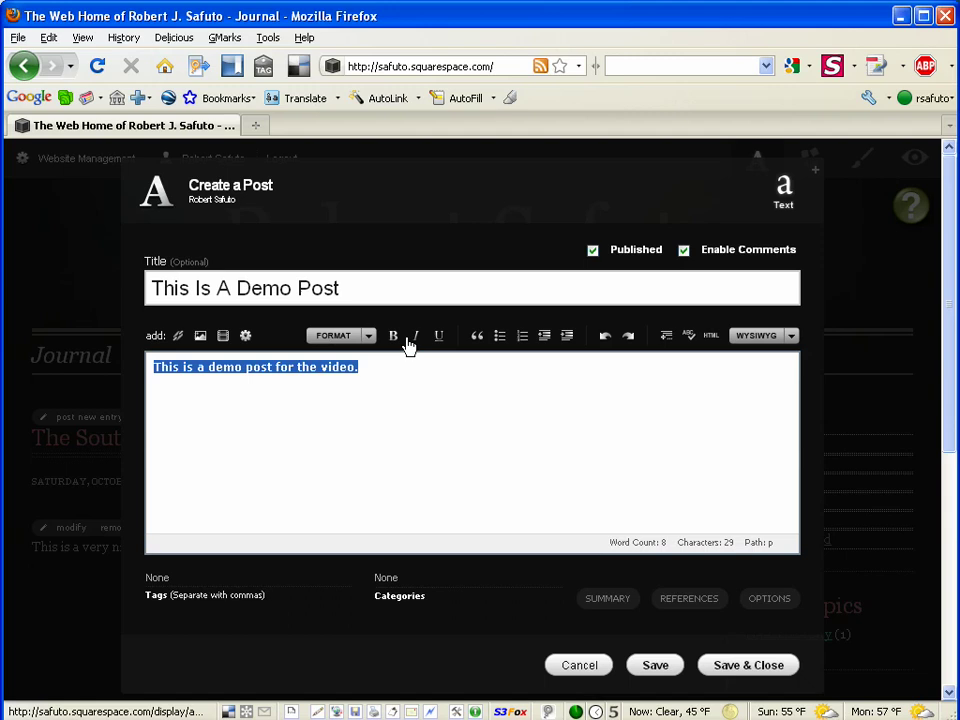
{"action": "left_click", "coordinate": [418, 340]}
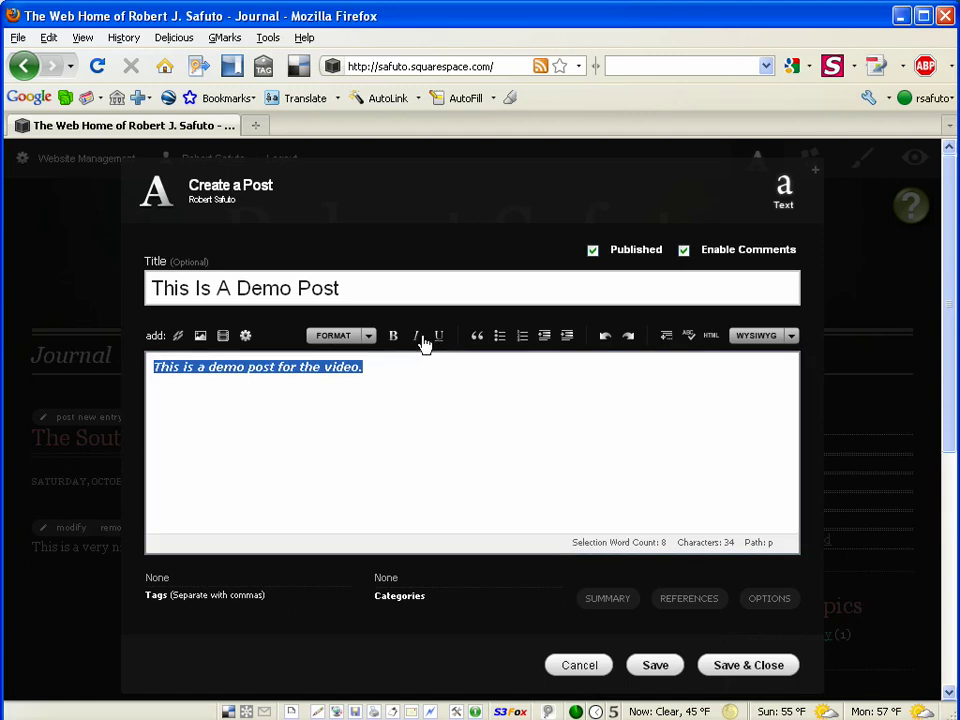
{"action": "left_click", "coordinate": [418, 343]}
{"action": "left_click", "coordinate": [396, 341]}
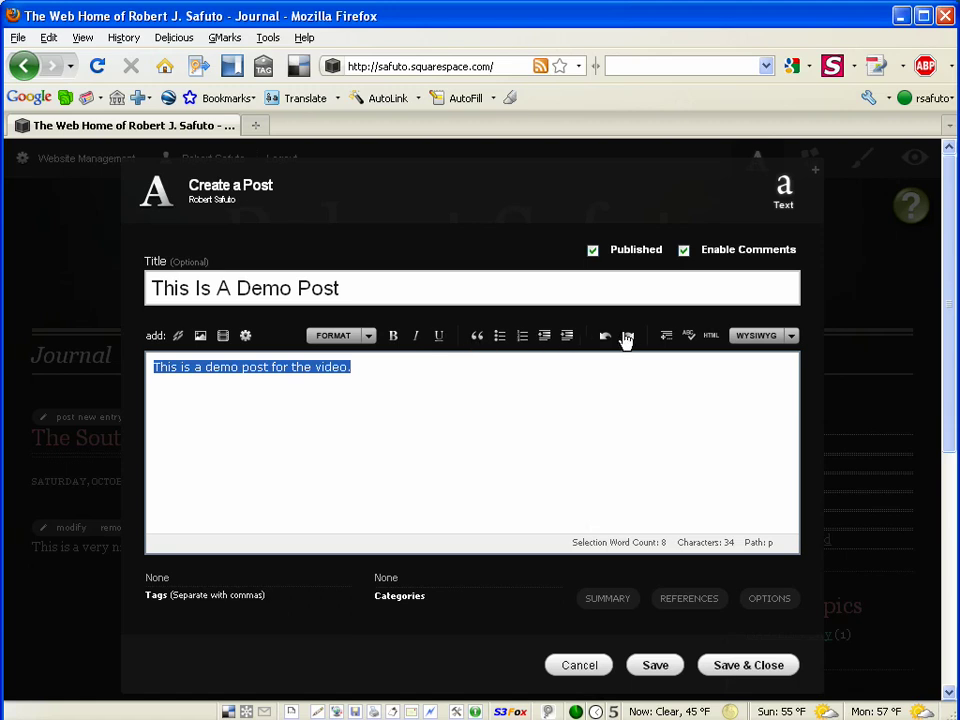
{"action": "left_click", "coordinate": [266, 388]}
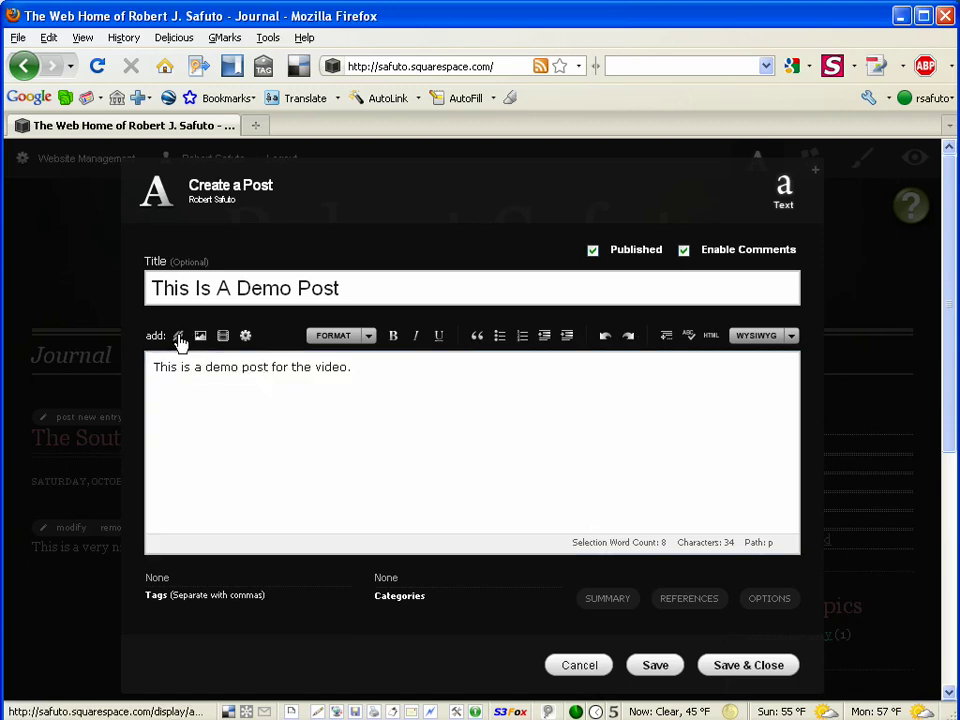
{"action": "left_click_drag", "start_coordinate": [230, 367], "coordinate": [284, 378]}
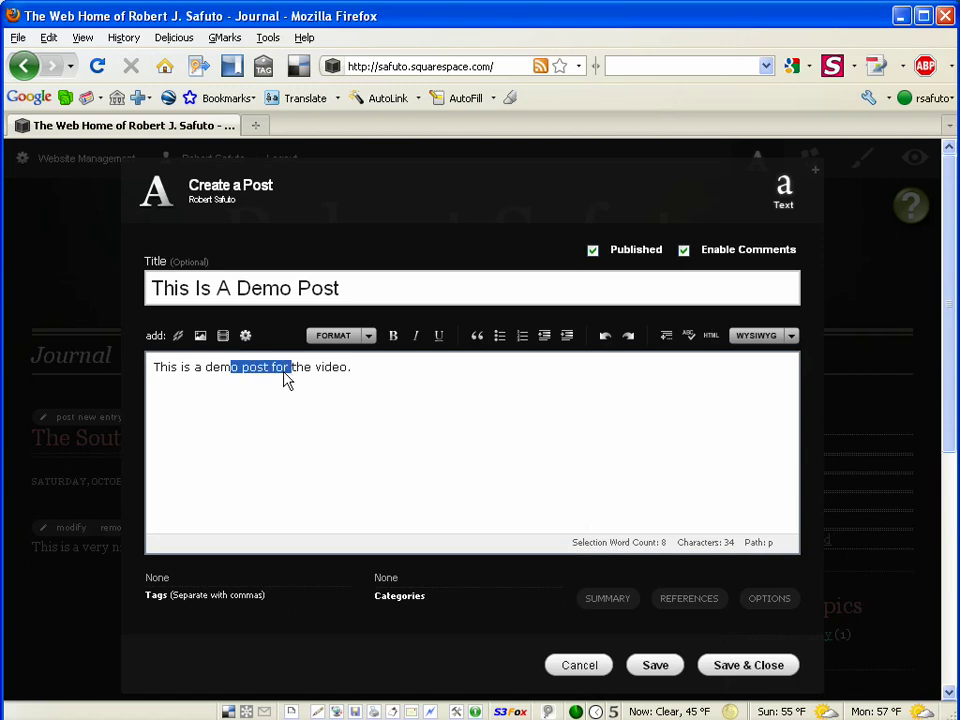
{"action": "left_click", "coordinate": [179, 338]}
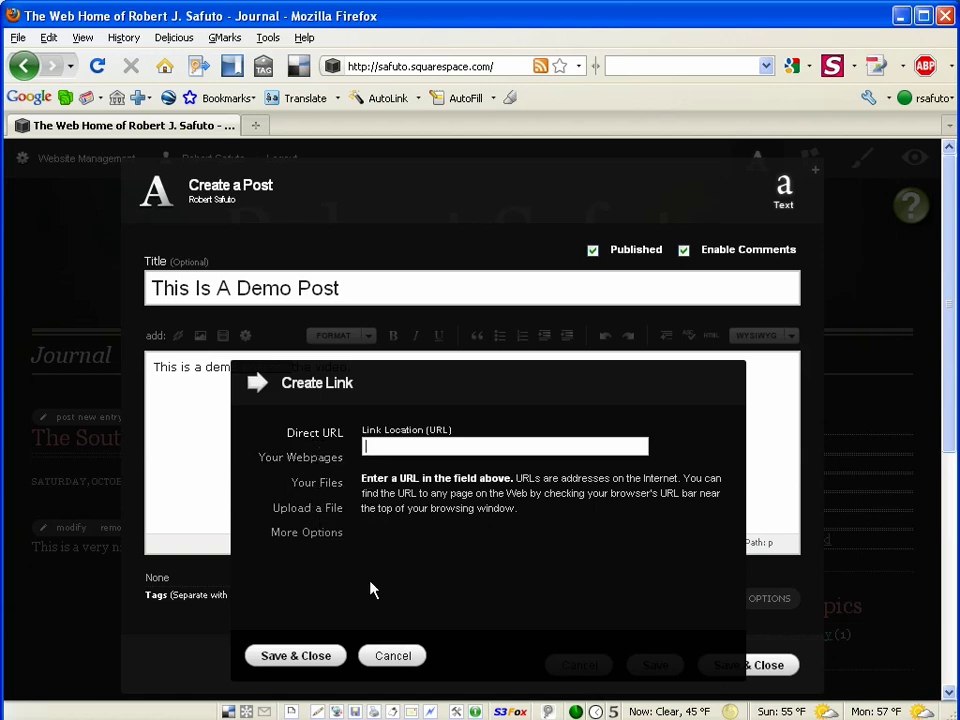
{"action": "left_click", "coordinate": [393, 662]}
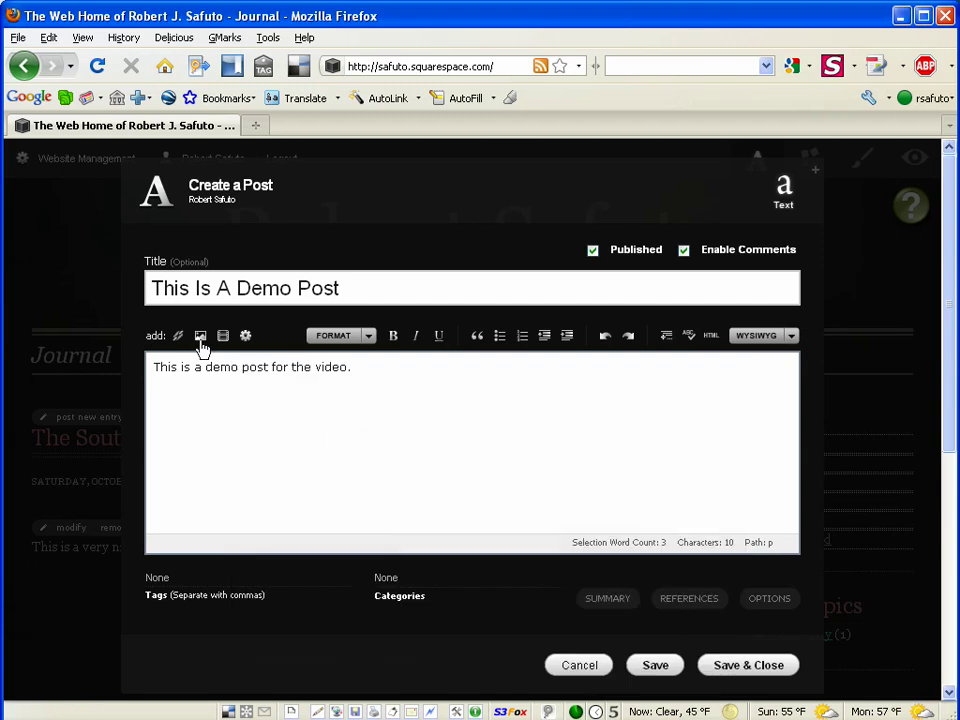
Step: Insert the photo 2008-02 020.jpg from Photos > Family Photos into the post
{"action": "left_click", "coordinate": [200, 337]}
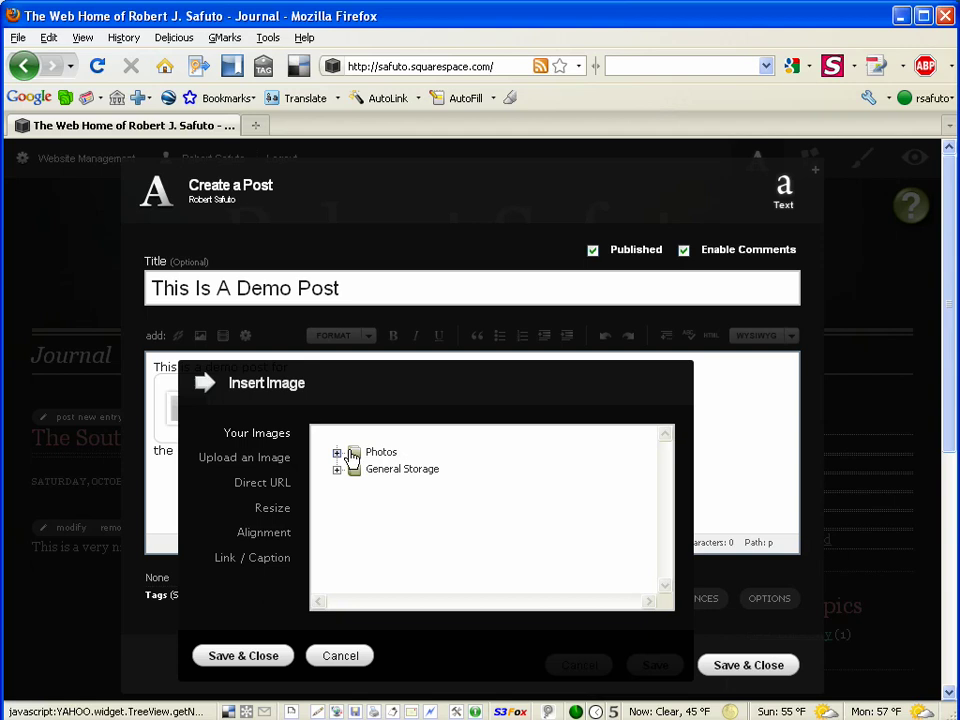
{"action": "left_click", "coordinate": [337, 470]}
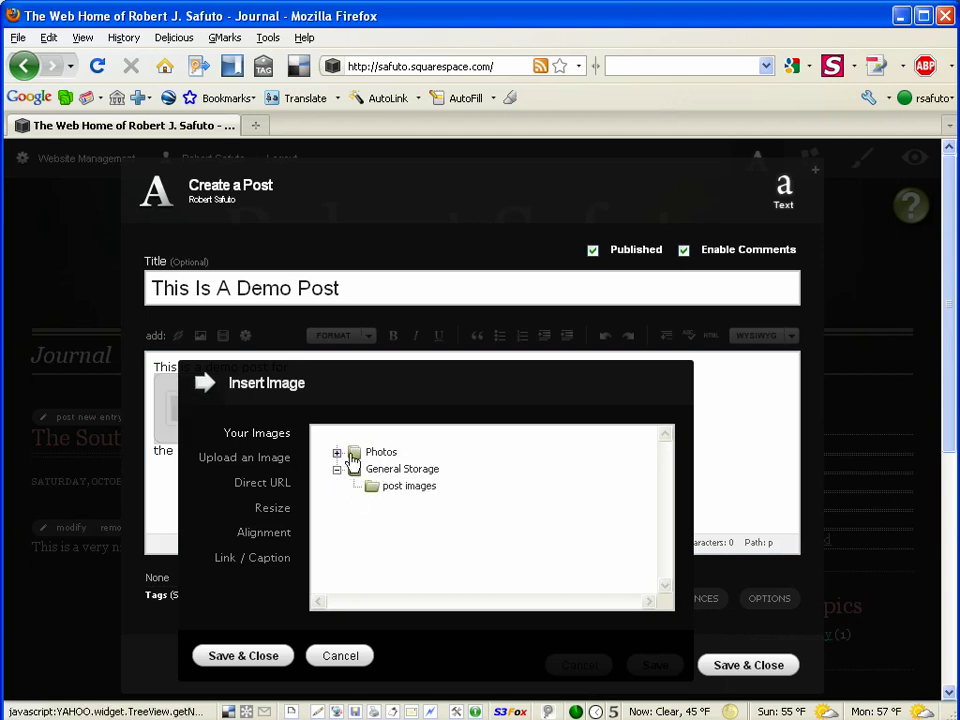
{"action": "left_click", "coordinate": [337, 452]}
{"action": "left_click", "coordinate": [374, 467]}
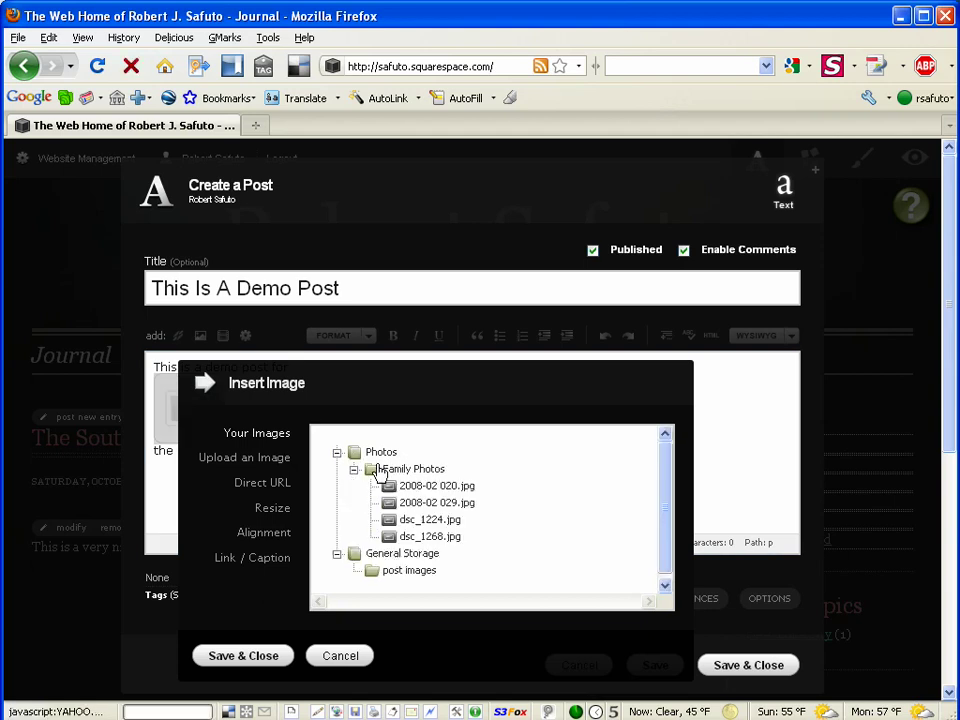
{"action": "left_click", "coordinate": [436, 487]}
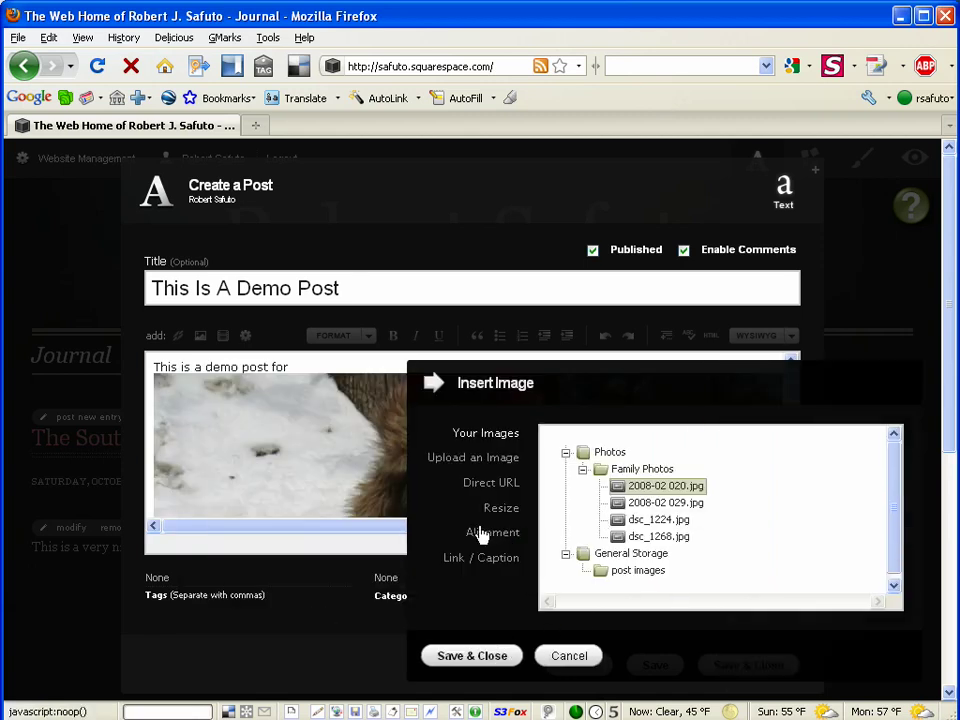
Step: Resize the original image to 200 px wide and finish the insertion
{"action": "left_click", "coordinate": [503, 508]}
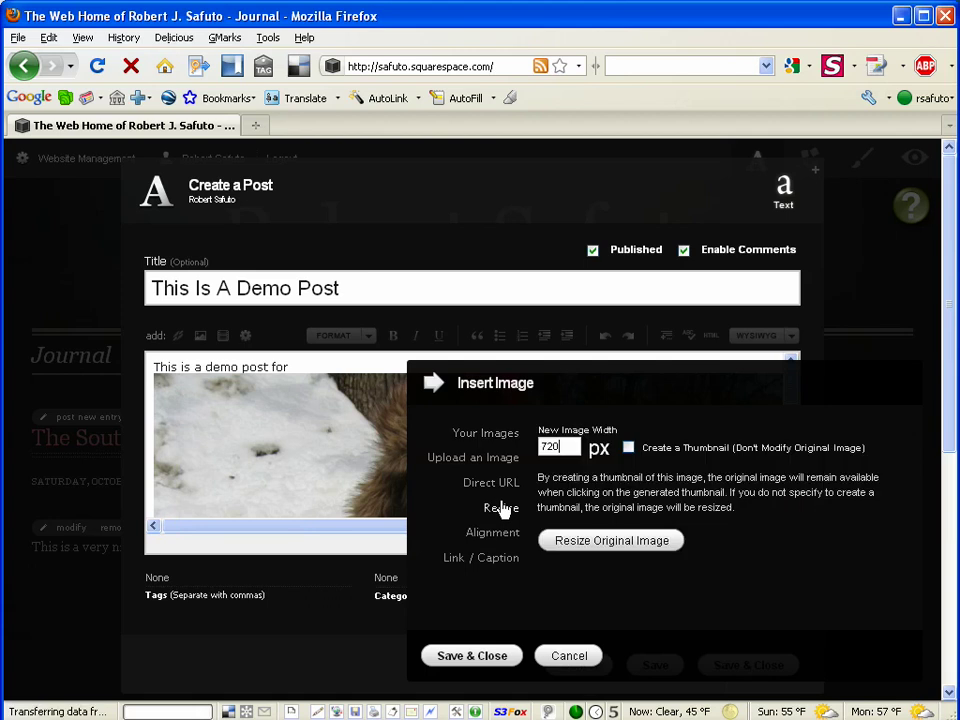
{"action": "left_click_drag", "start_coordinate": [571, 447], "coordinate": [540, 447]}
{"action": "type", "text": "200"}
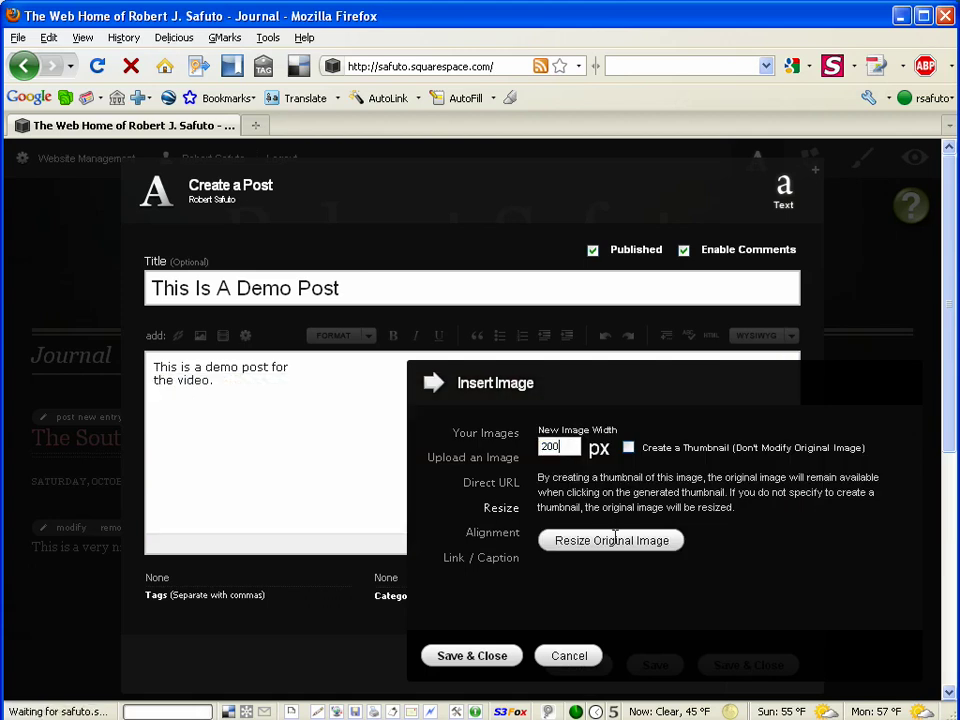
{"action": "left_click", "coordinate": [602, 552]}
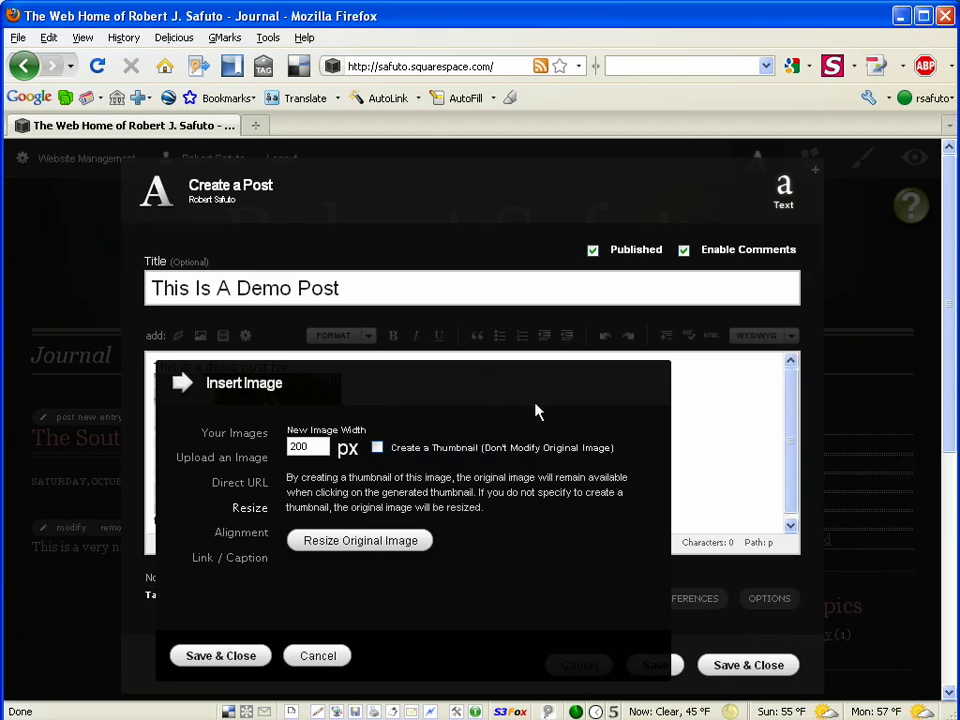
{"action": "left_click", "coordinate": [220, 658]}
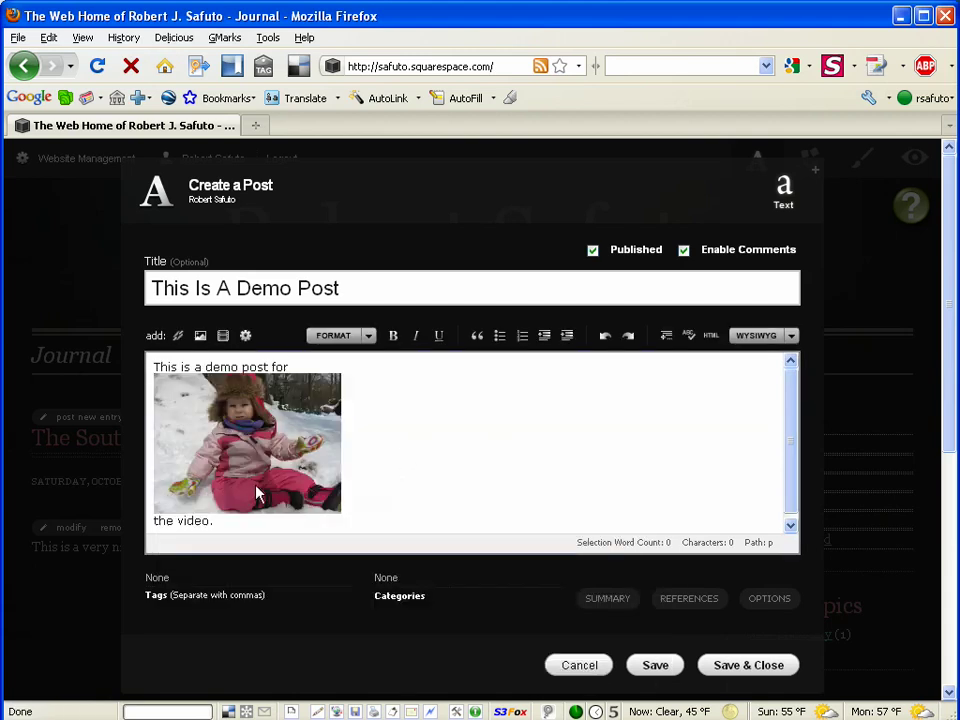
Step: Align the photo Left beside the body text, then Save & Close to publish
{"action": "left_click", "coordinate": [242, 498]}
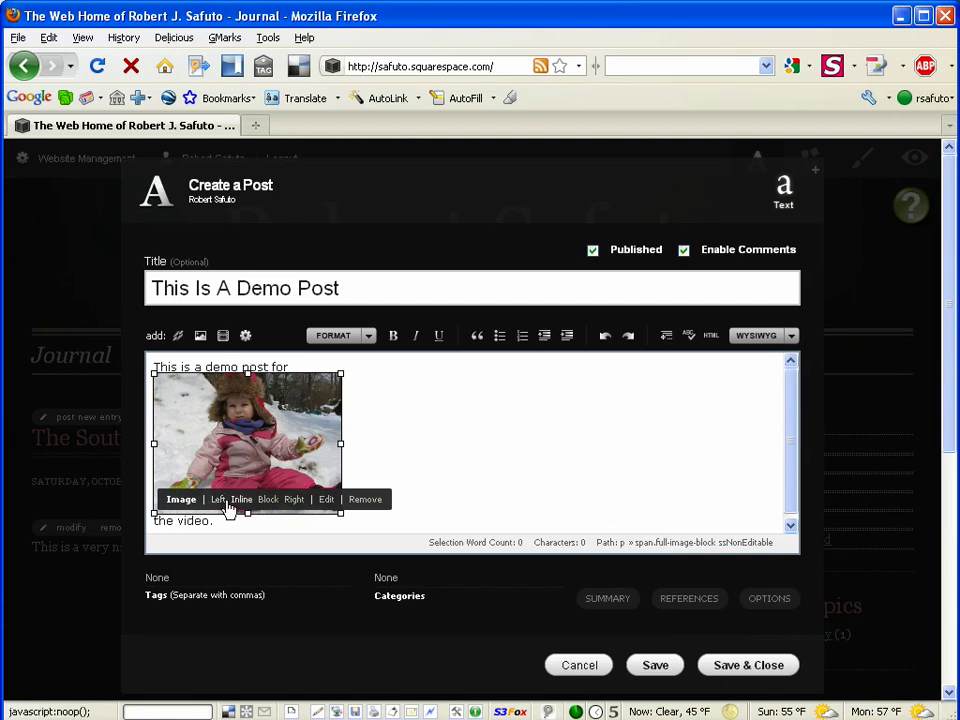
{"action": "left_click", "coordinate": [218, 500]}
{"action": "left_click", "coordinate": [448, 407]}
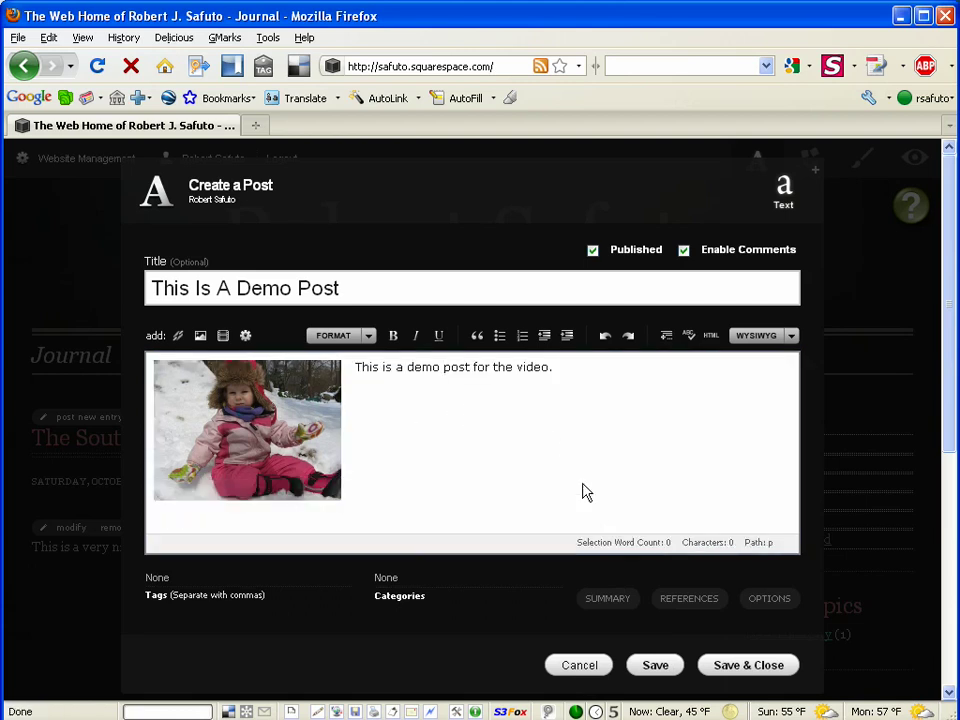
{"action": "left_click", "coordinate": [726, 665]}
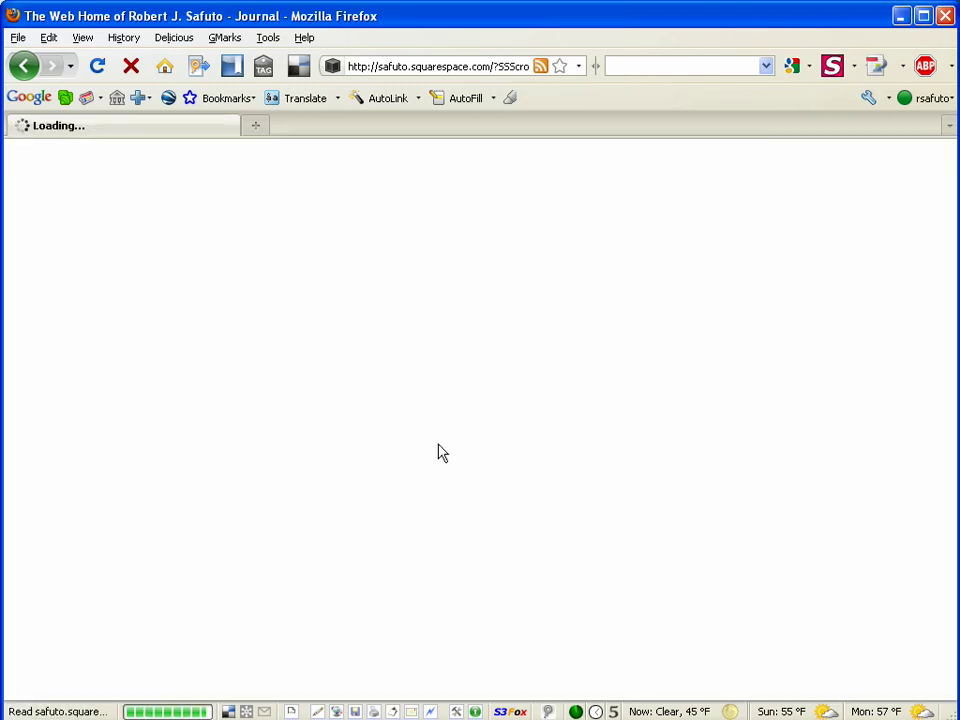
{"action": "scroll", "coordinate": [381, 469], "scroll_direction": "down", "scroll_amount": 3}
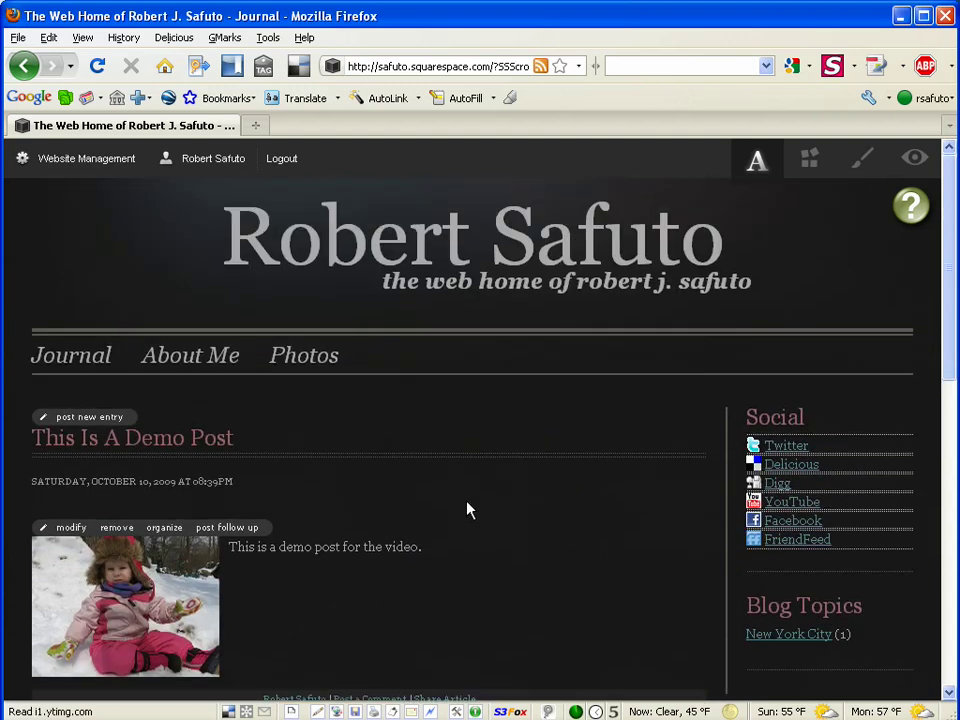
Step: Enable layout editing and cancel the page footer editor without changes
{"action": "left_click", "coordinate": [807, 174]}
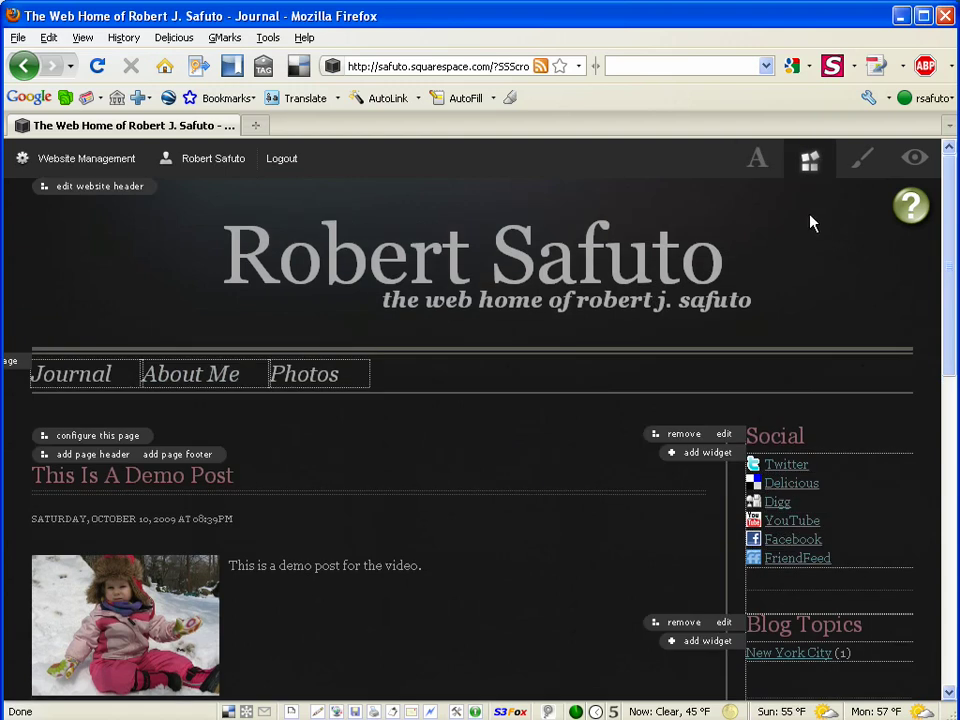
{"action": "scroll", "coordinate": [332, 416], "scroll_direction": "down", "scroll_amount": 1}
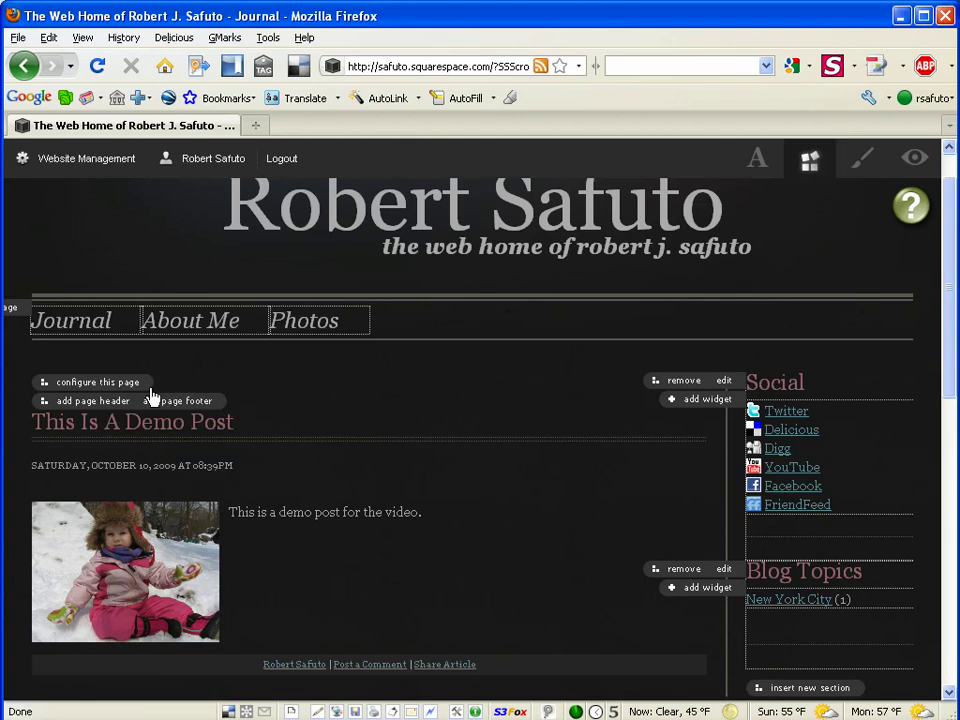
{"action": "left_click", "coordinate": [197, 403]}
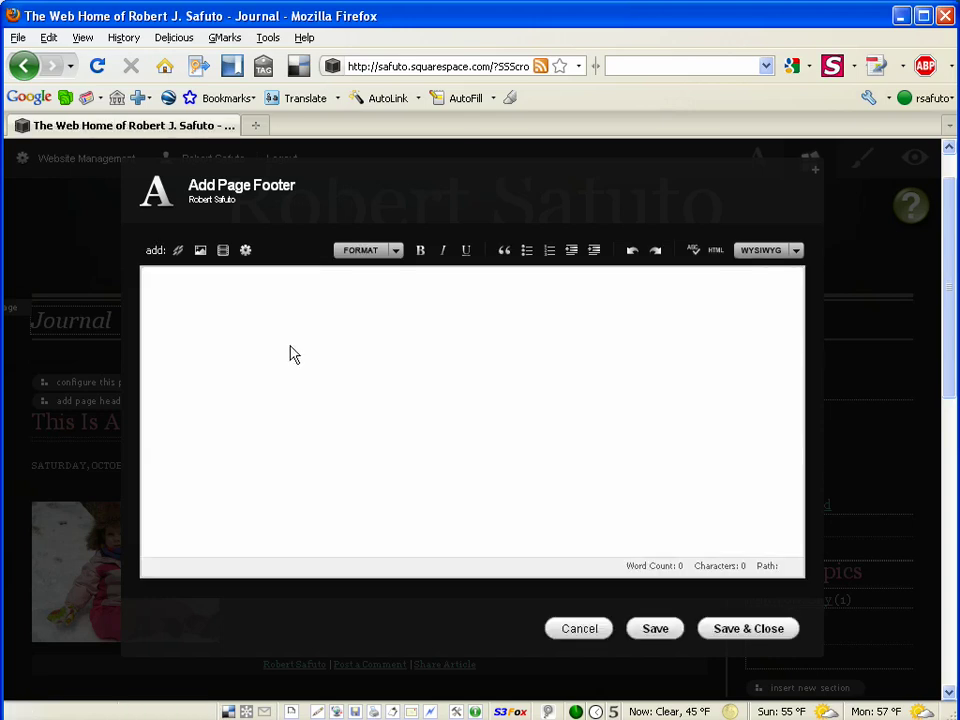
{"action": "left_click", "coordinate": [572, 628]}
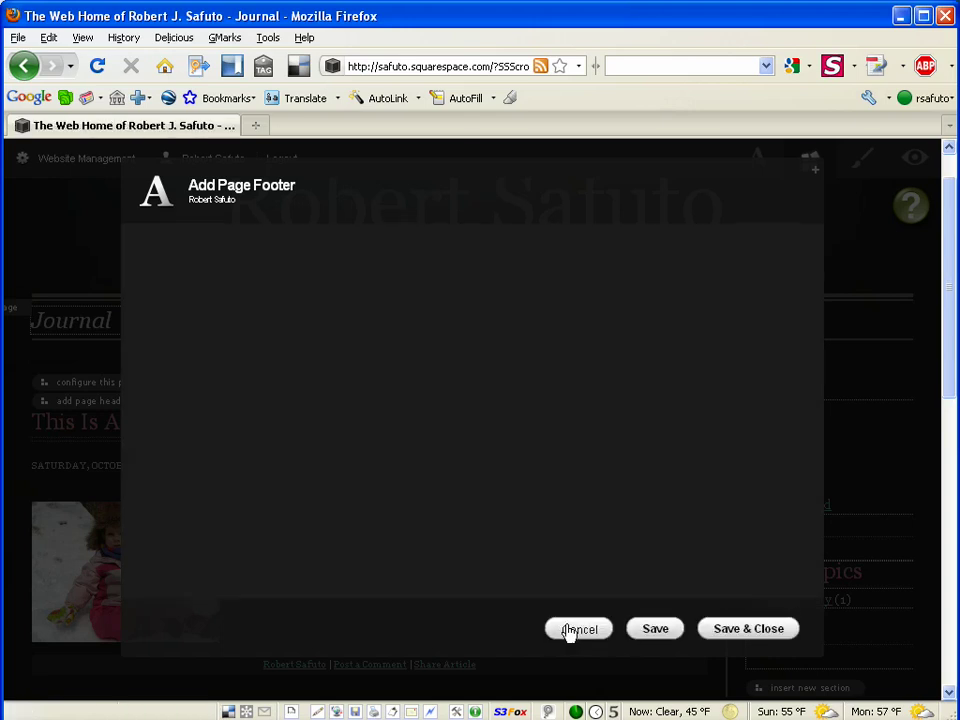
Step: Cancel the website footer editor unchanged, then open the Social sidebar section settings
{"action": "scroll", "coordinate": [455, 477], "scroll_direction": "down", "scroll_amount": 4}
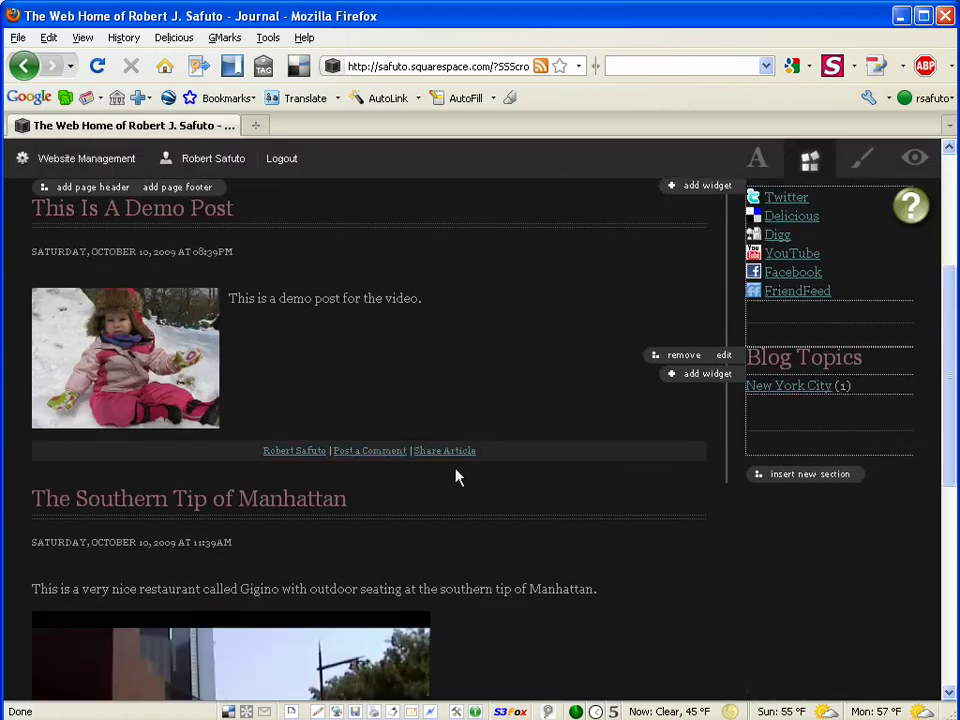
{"action": "scroll", "coordinate": [468, 470], "scroll_direction": "down", "scroll_amount": 8}
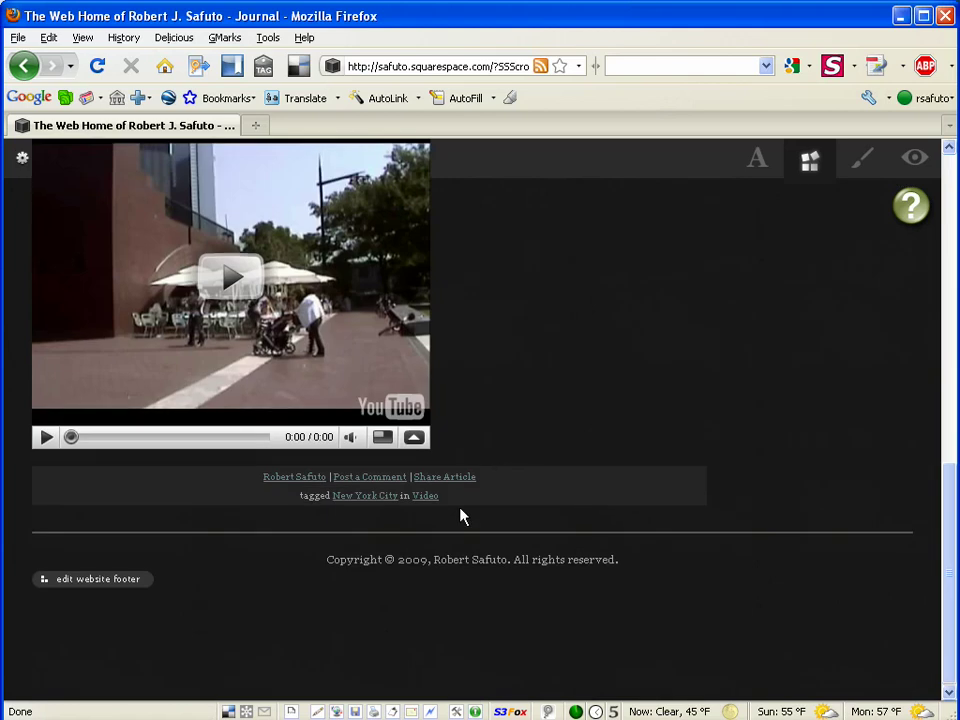
{"action": "left_click", "coordinate": [133, 579]}
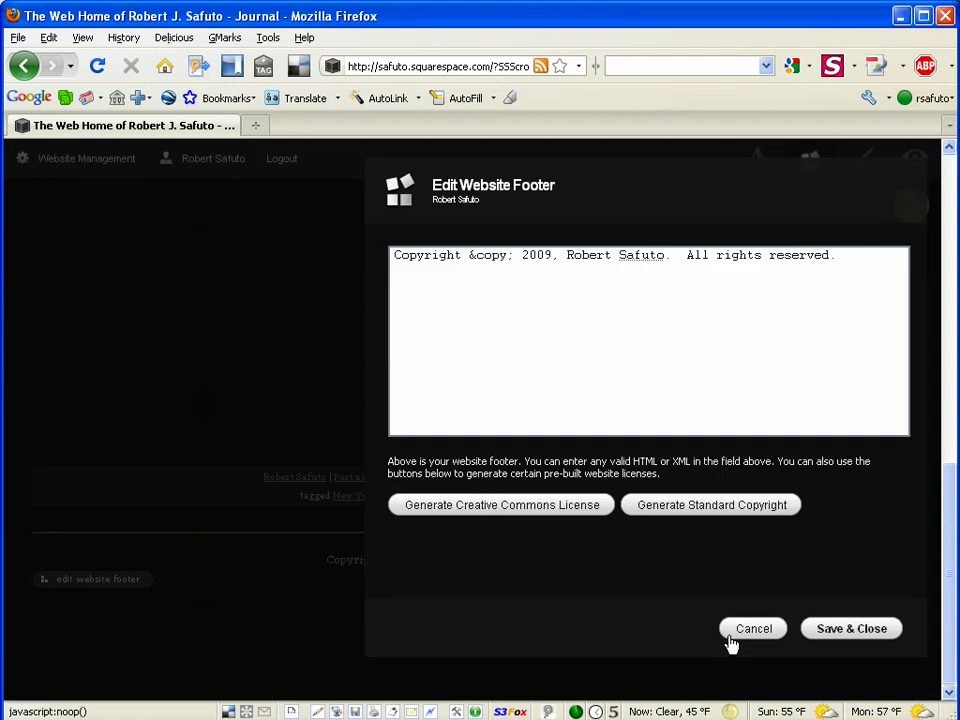
{"action": "left_click", "coordinate": [735, 634]}
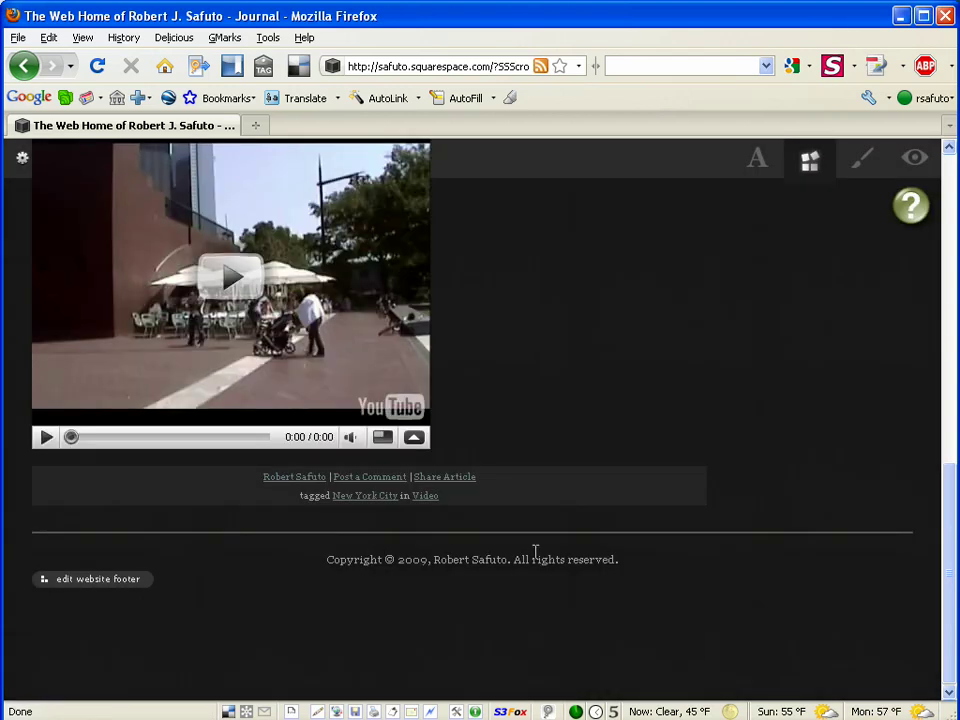
{"action": "scroll", "coordinate": [531, 561], "scroll_direction": "up", "scroll_amount": 2}
{"action": "scroll", "coordinate": [531, 561], "scroll_direction": "up", "scroll_amount": 5}
{"action": "scroll", "coordinate": [531, 561], "scroll_direction": "up", "scroll_amount": 5}
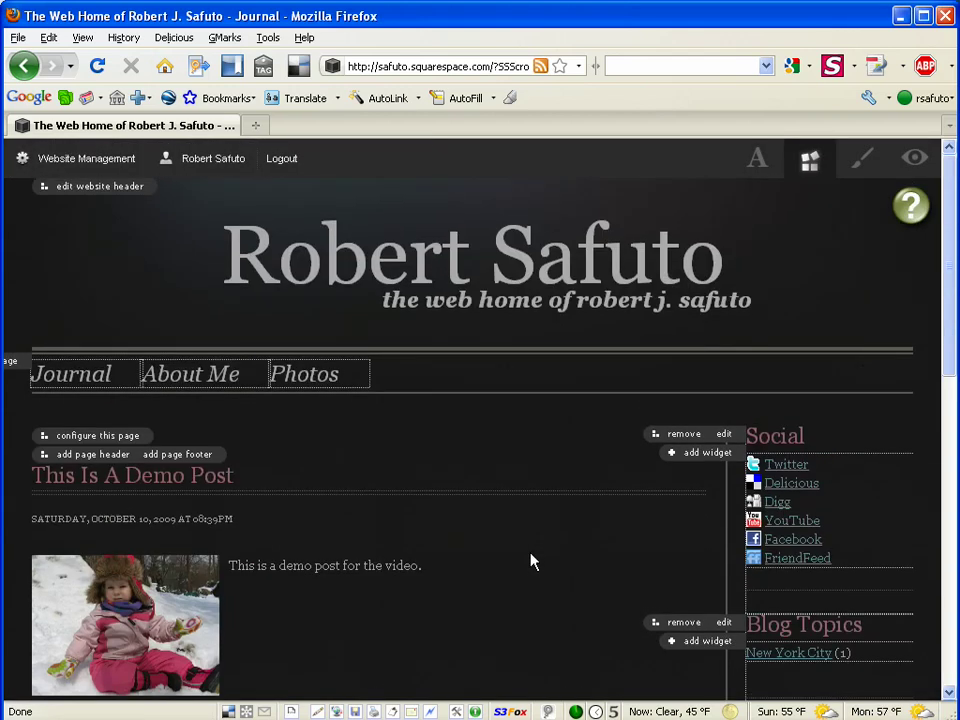
{"action": "left_click", "coordinate": [725, 436]}
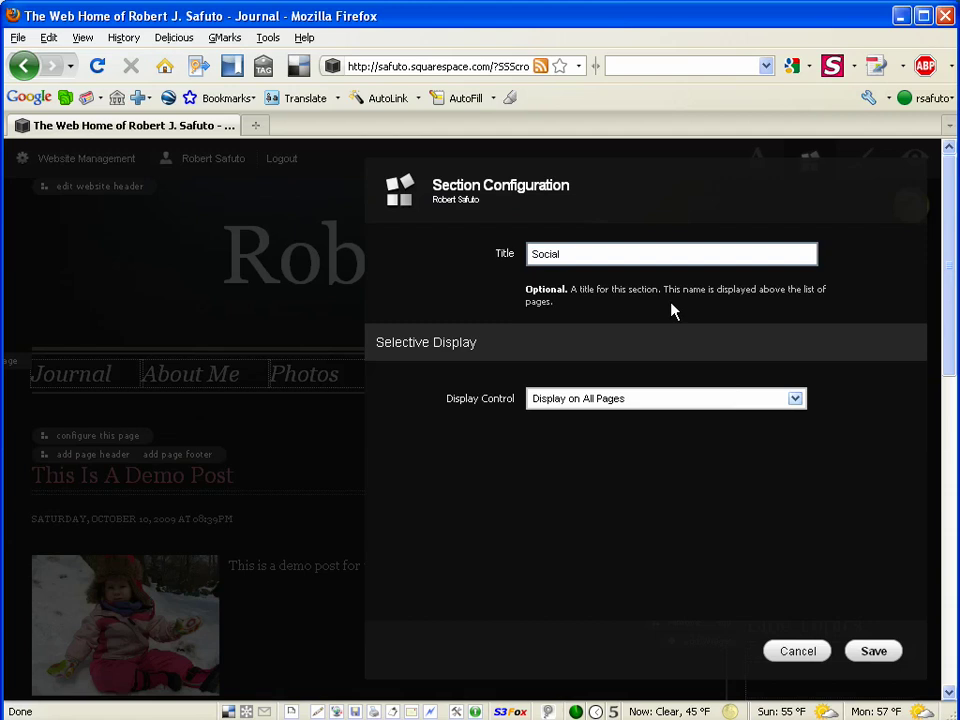
Step: Close the Social settings and browse the sidebar widget list without adding one
{"action": "left_click", "coordinate": [812, 651]}
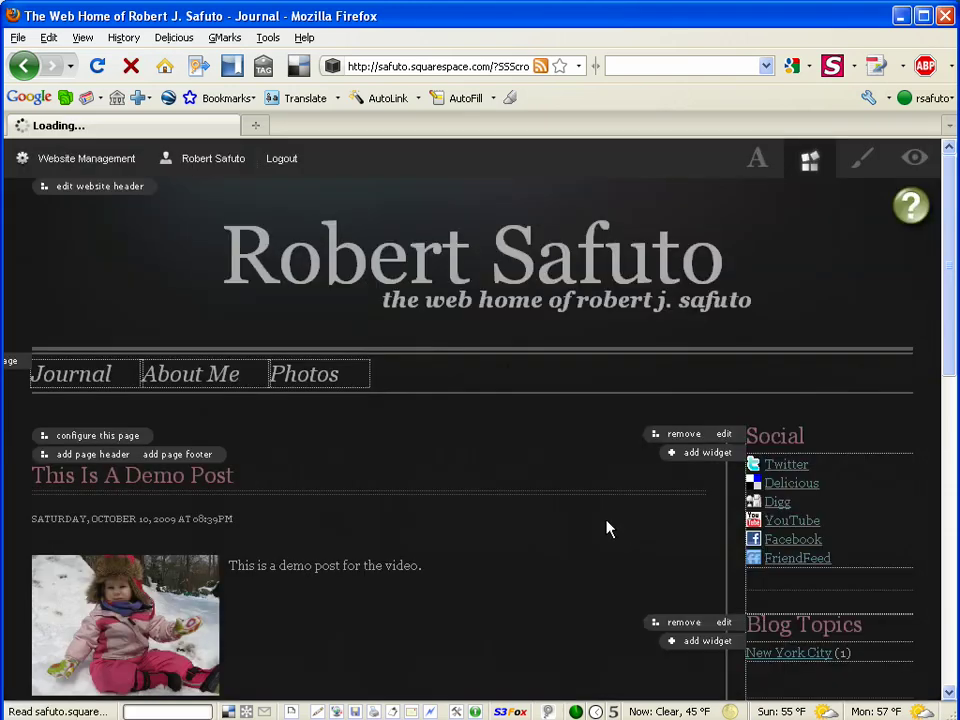
{"action": "scroll", "coordinate": [610, 529], "scroll_direction": "down", "scroll_amount": 3}
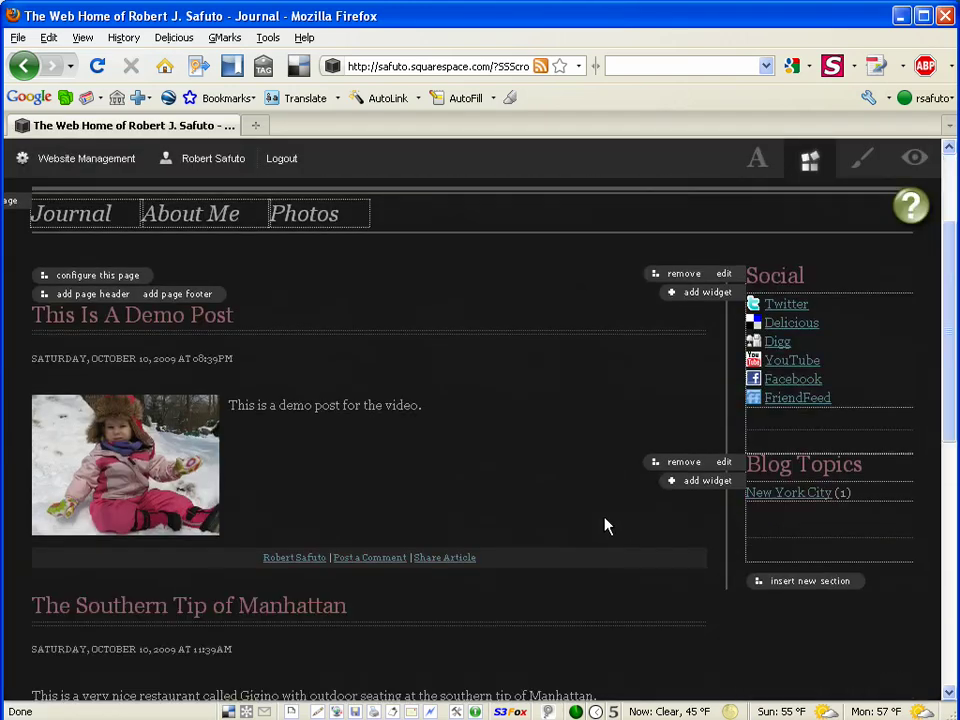
{"action": "left_click", "coordinate": [715, 484]}
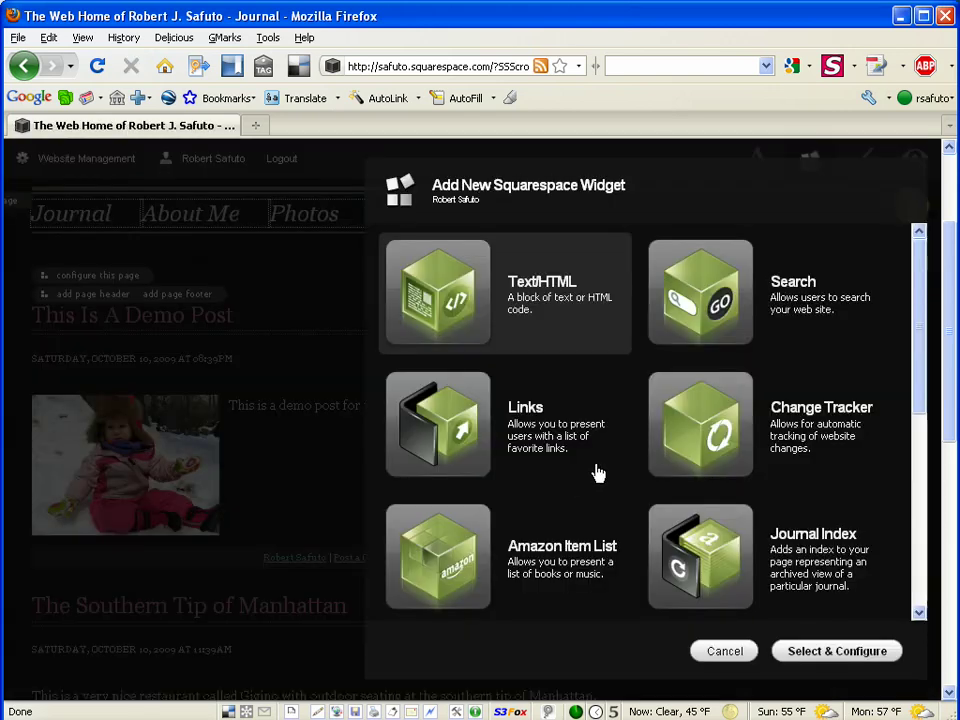
{"action": "scroll", "coordinate": [662, 403], "scroll_direction": "down", "scroll_amount": 3}
{"action": "scroll", "coordinate": [660, 403], "scroll_direction": "down", "scroll_amount": 2}
{"action": "scroll", "coordinate": [650, 402], "scroll_direction": "down", "scroll_amount": 2}
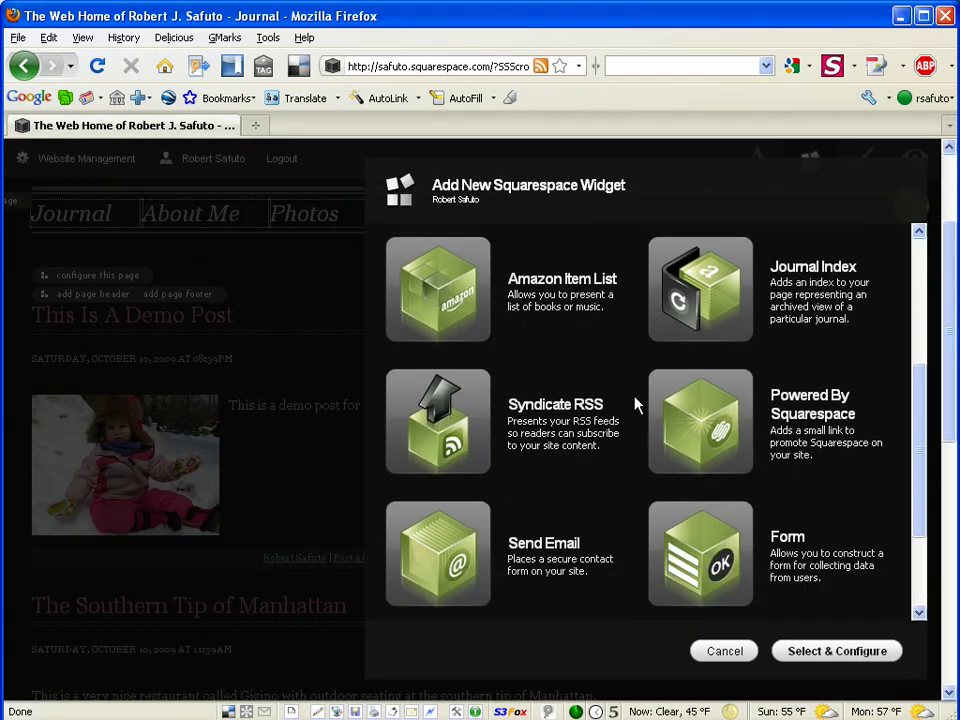
{"action": "scroll", "coordinate": [636, 400], "scroll_direction": "down", "scroll_amount": 1}
{"action": "scroll", "coordinate": [635, 404], "scroll_direction": "down", "scroll_amount": 2}
{"action": "scroll", "coordinate": [635, 404], "scroll_direction": "down", "scroll_amount": 1}
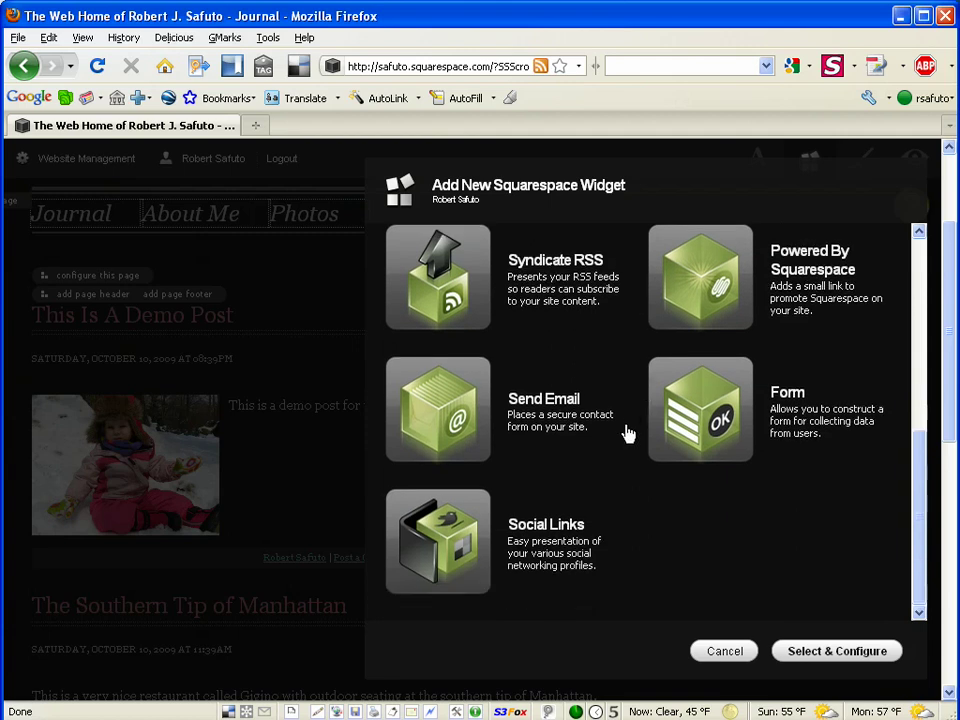
{"action": "scroll", "coordinate": [622, 455], "scroll_direction": "up", "scroll_amount": 3}
{"action": "scroll", "coordinate": [620, 467], "scroll_direction": "up", "scroll_amount": 3}
{"action": "scroll", "coordinate": [618, 467], "scroll_direction": "up", "scroll_amount": 1}
{"action": "scroll", "coordinate": [618, 469], "scroll_direction": "up", "scroll_amount": 2}
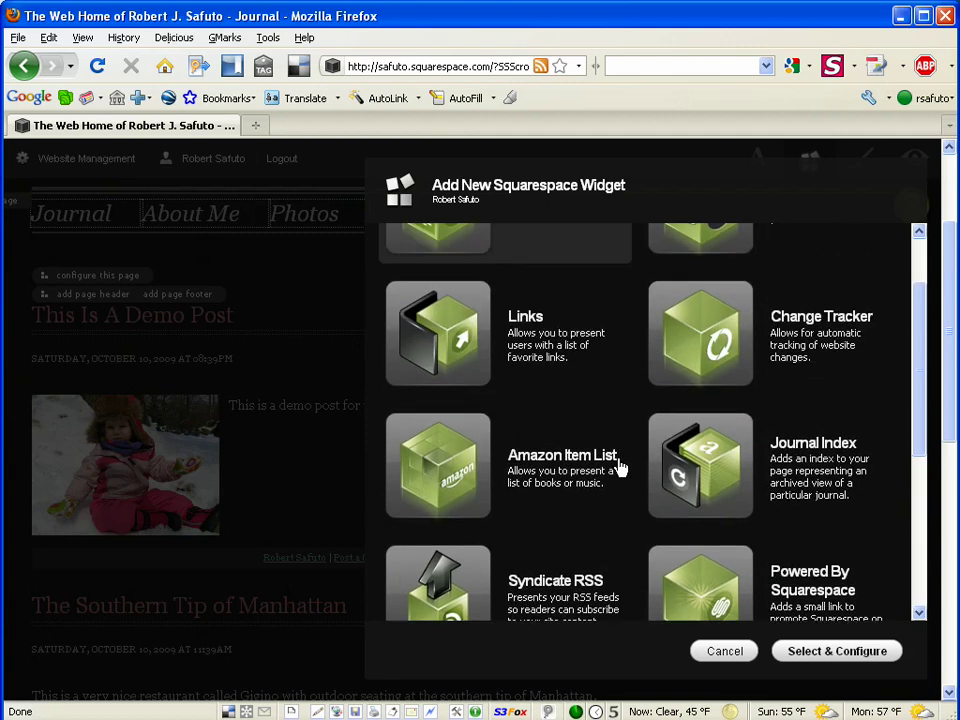
{"action": "scroll", "coordinate": [618, 468], "scroll_direction": "up", "scroll_amount": 2}
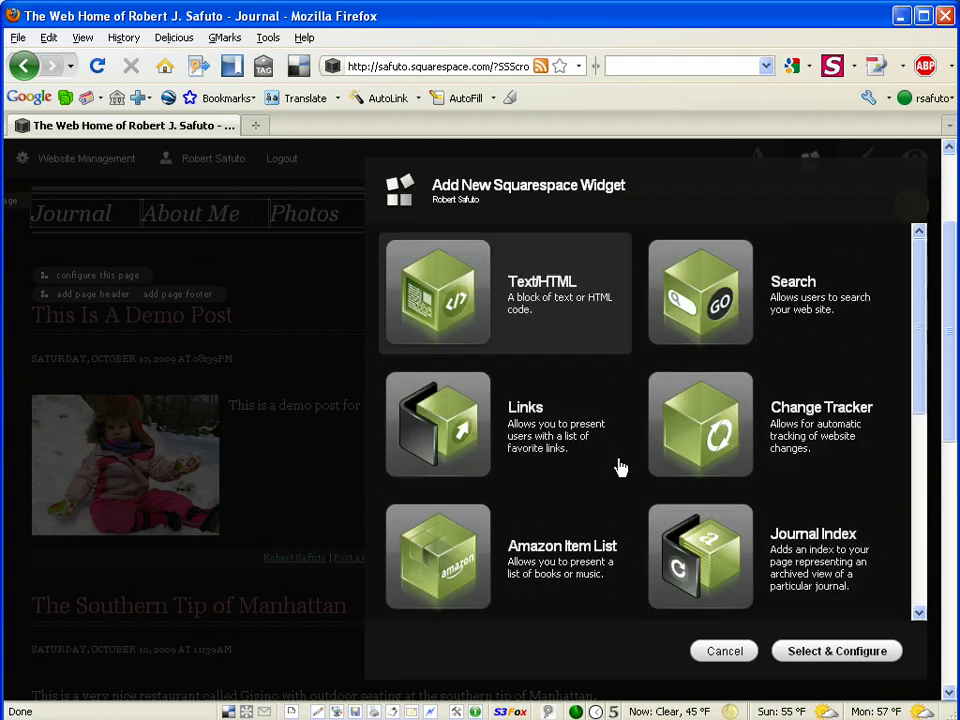
{"action": "left_click", "coordinate": [724, 651]}
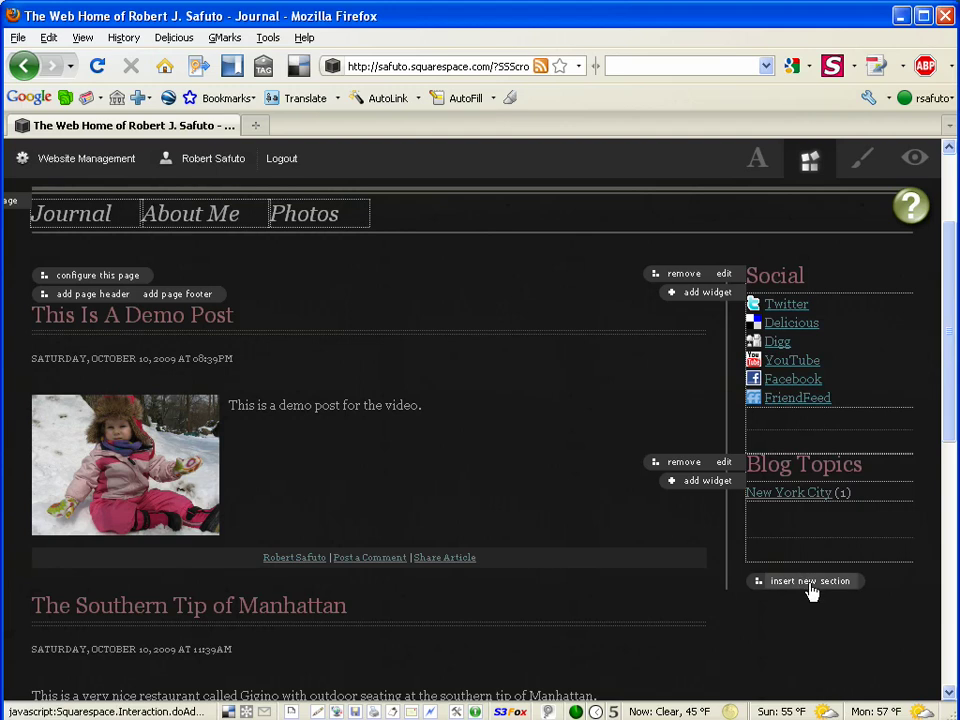
Step: Discard a new sidebar section's Display Control configuration, then open the Appearance Editor
{"action": "left_click", "coordinate": [811, 593]}
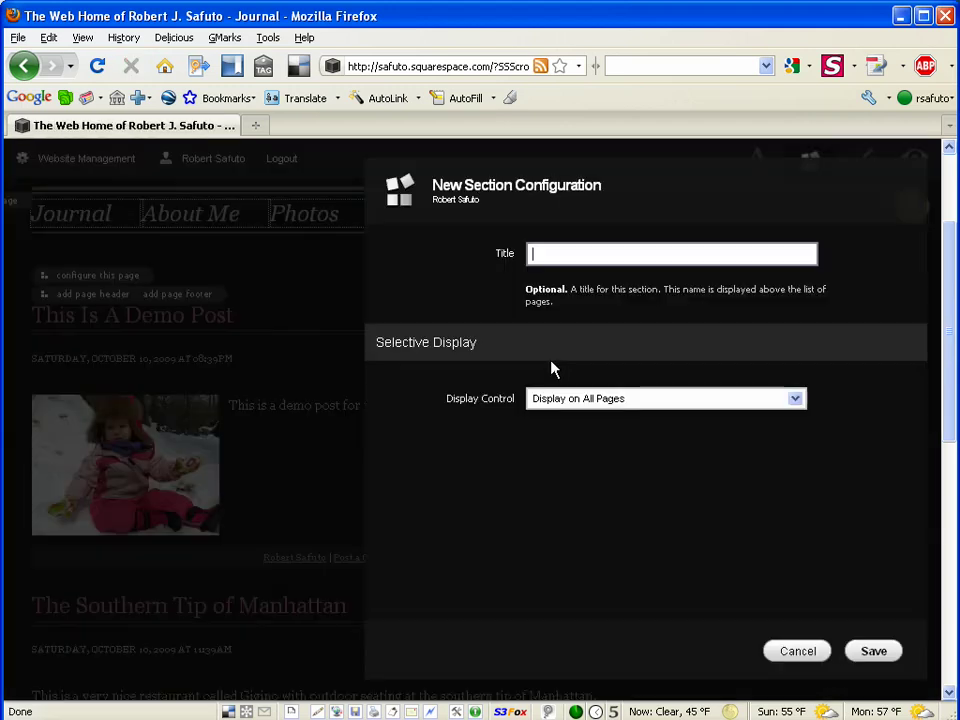
{"action": "left_click", "coordinate": [789, 401]}
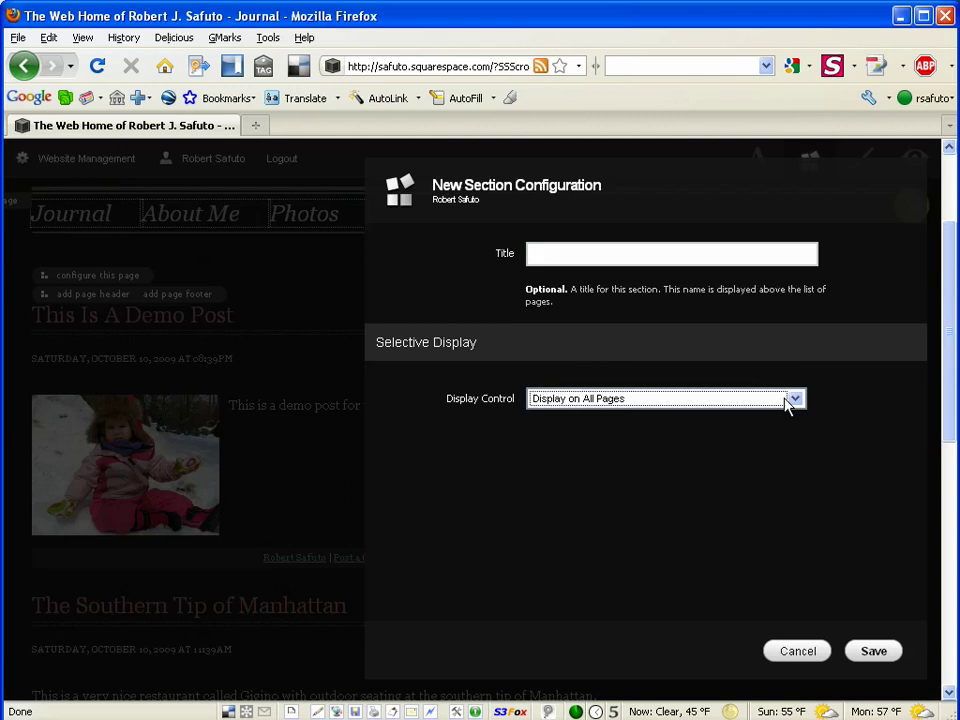
{"action": "left_click", "coordinate": [789, 401]}
{"action": "left_click", "coordinate": [795, 662]}
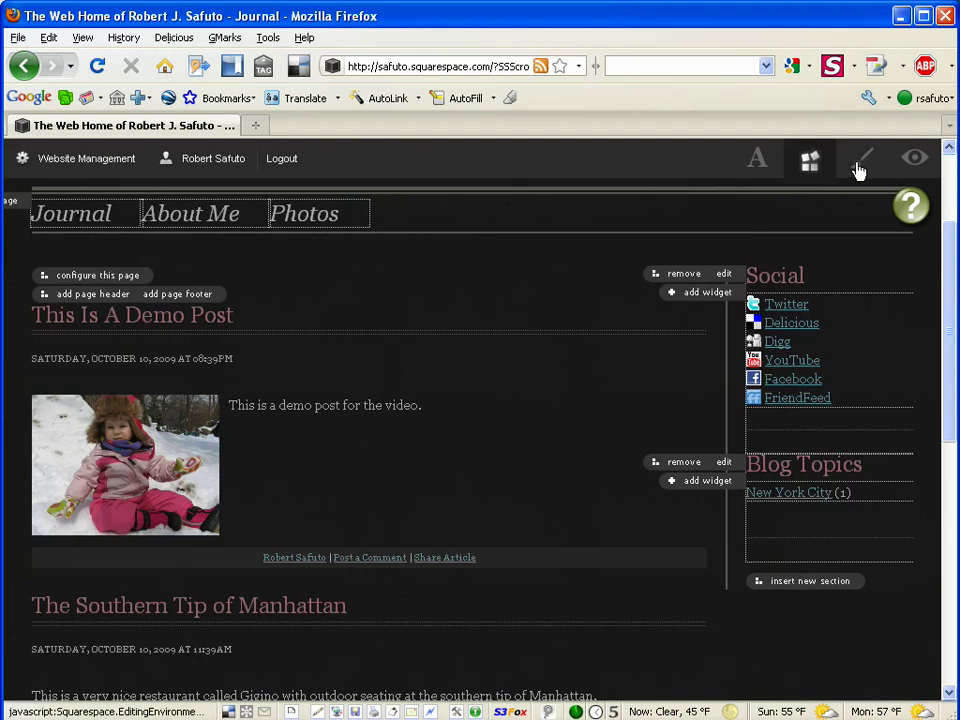
{"action": "left_click", "coordinate": [858, 166]}
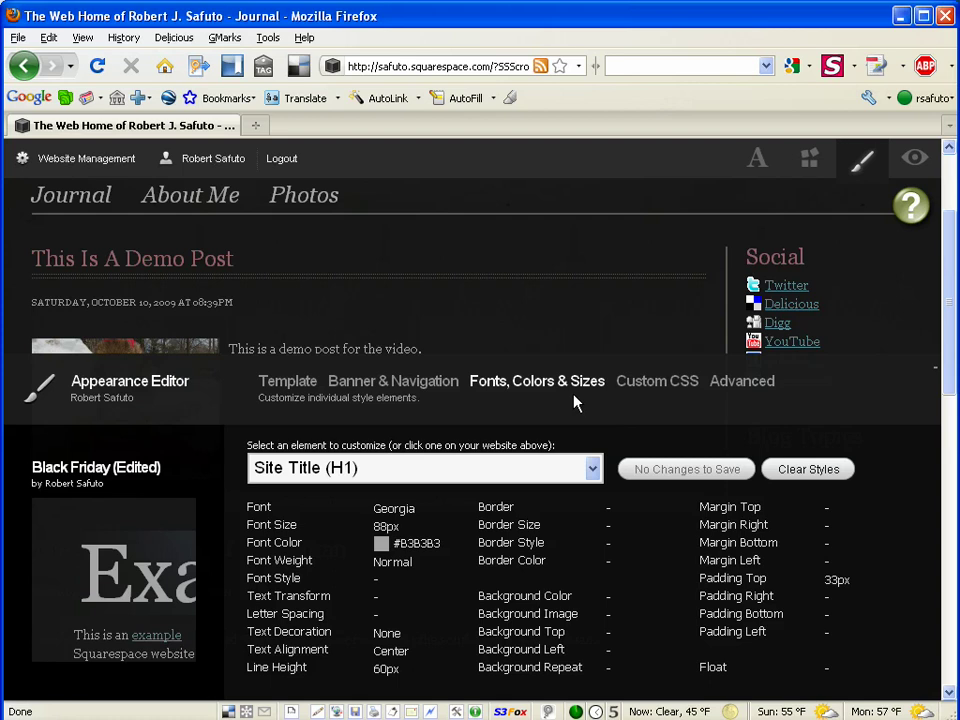
Step: Browse the element dropdown in Fonts, Colors & Sizes without changing anything
{"action": "scroll", "coordinate": [816, 281], "scroll_direction": "up", "scroll_amount": 2}
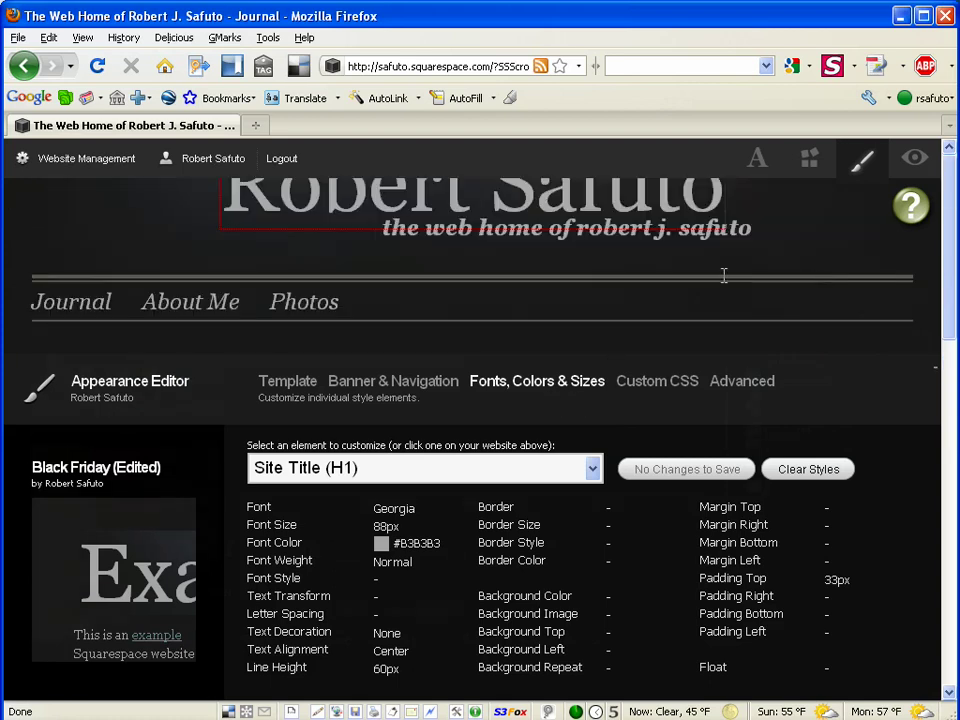
{"action": "scroll", "coordinate": [645, 275], "scroll_direction": "up", "scroll_amount": 1}
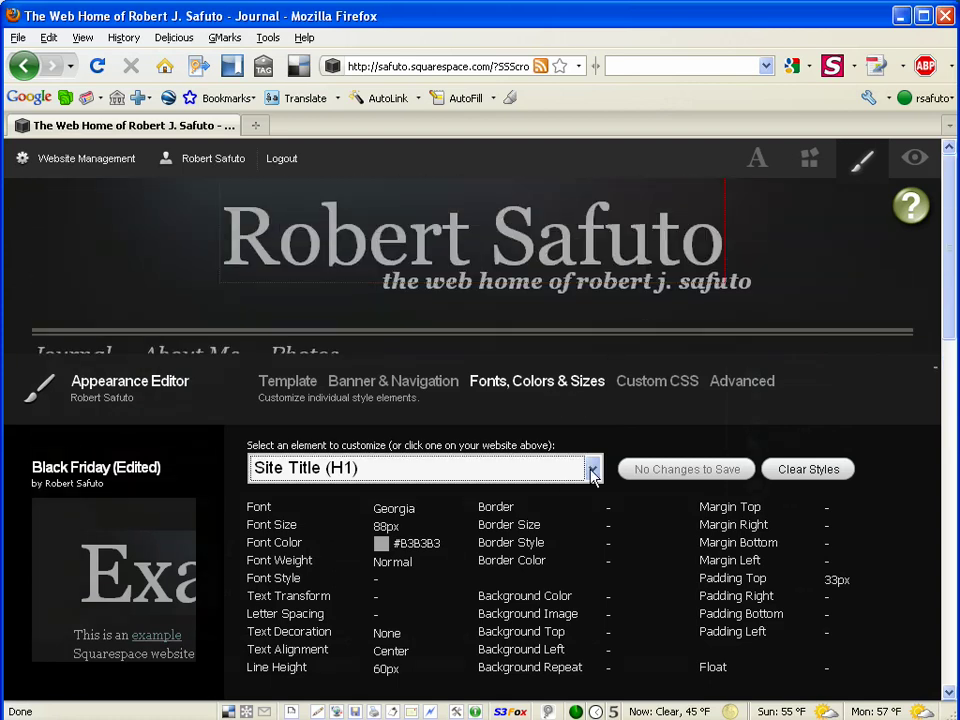
{"action": "left_click", "coordinate": [592, 470]}
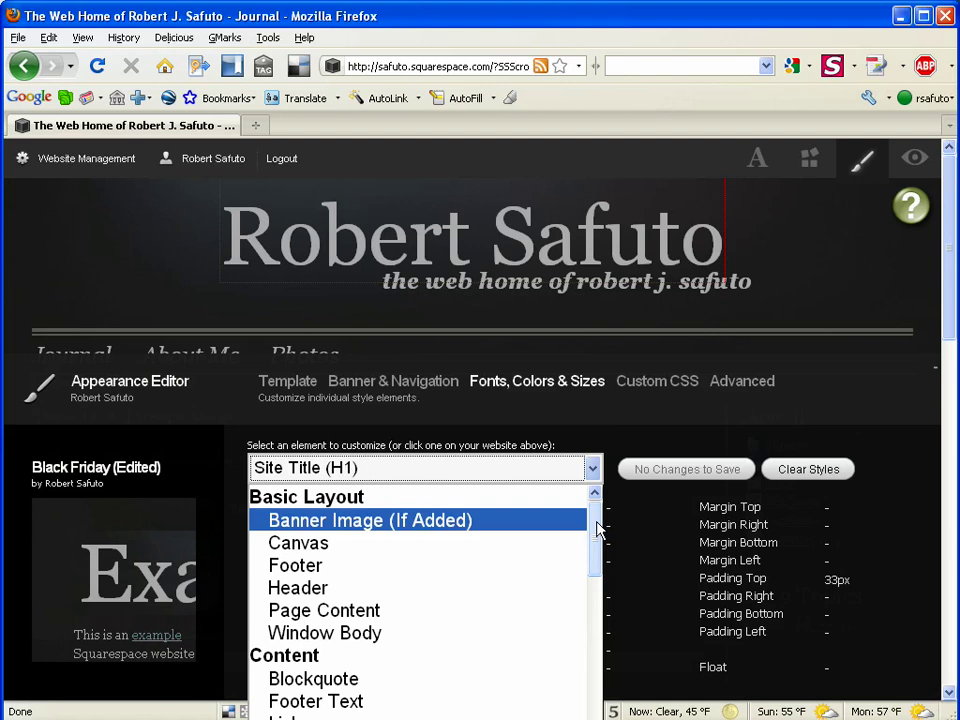
{"action": "left_click_drag", "start_coordinate": [593, 568], "coordinate": [587, 668]}
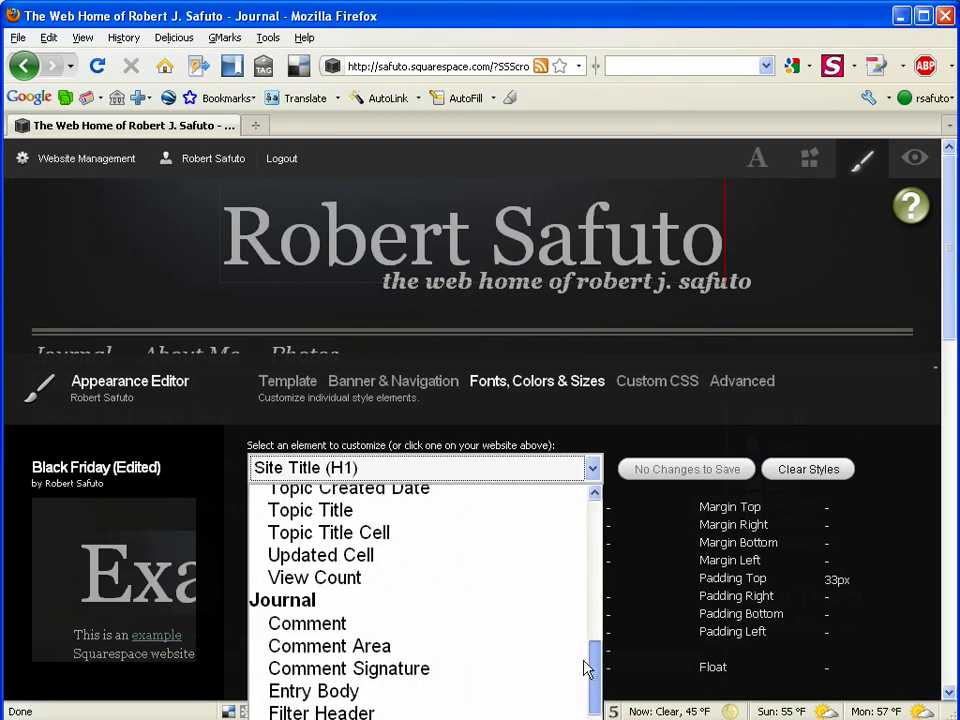
{"action": "mouse_move", "coordinate": [587, 668]}
{"action": "left_mouse_down"}
{"action": "mouse_move", "coordinate": [597, 590]}
{"action": "mouse_move", "coordinate": [591, 463]}
{"action": "left_mouse_up"}
{"action": "left_click", "coordinate": [591, 456]}
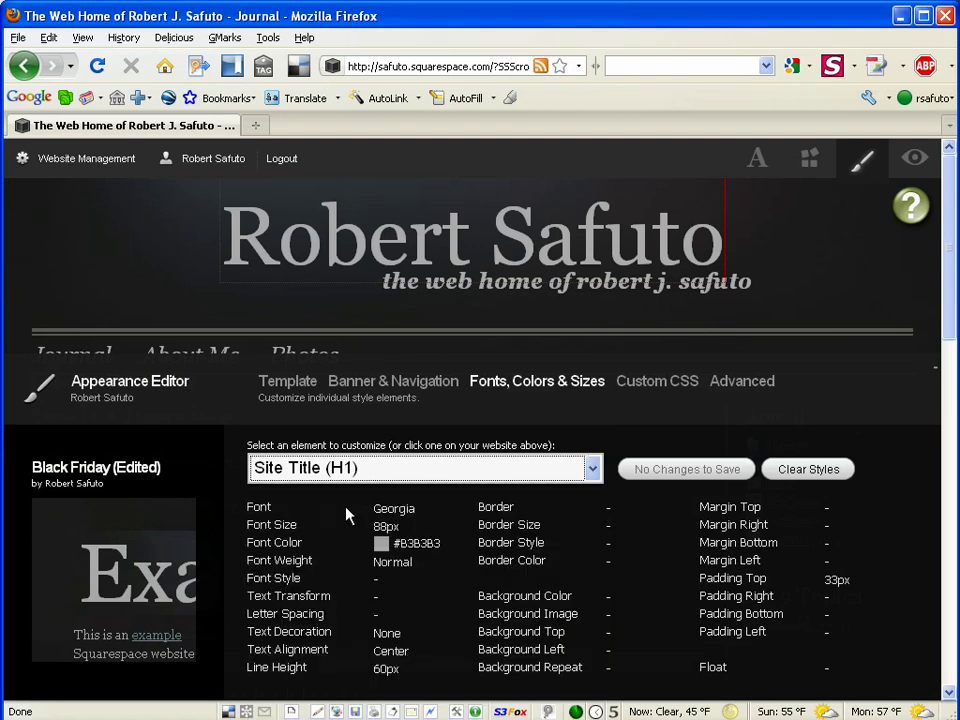
Step: Preview the Dirty Rollers template, then cancel the Design Preview
{"action": "left_click", "coordinate": [286, 384]}
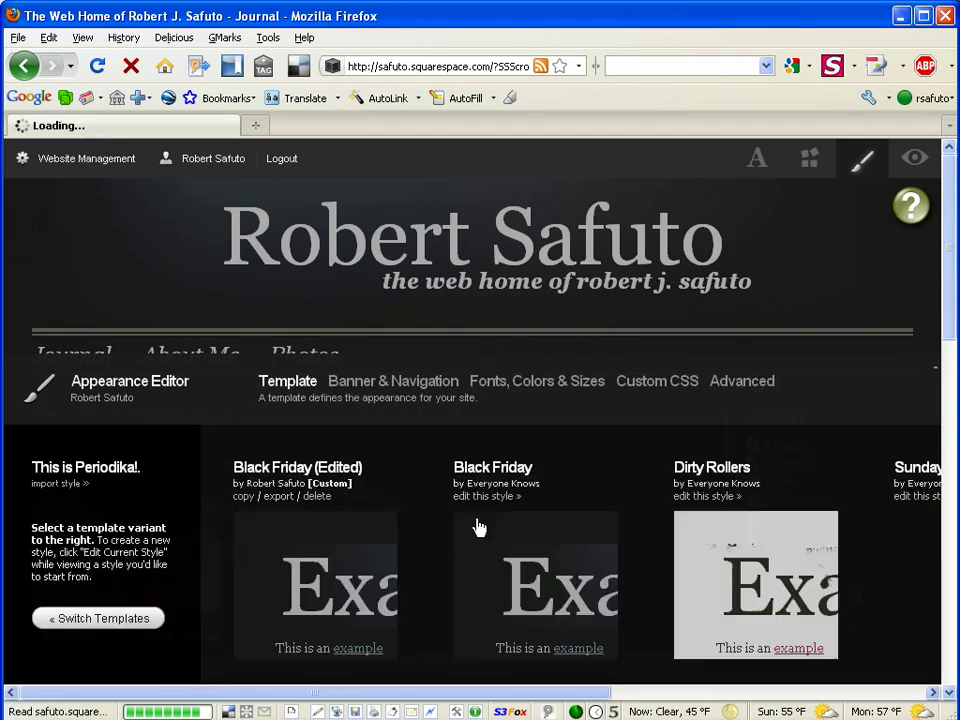
{"action": "left_click", "coordinate": [750, 575]}
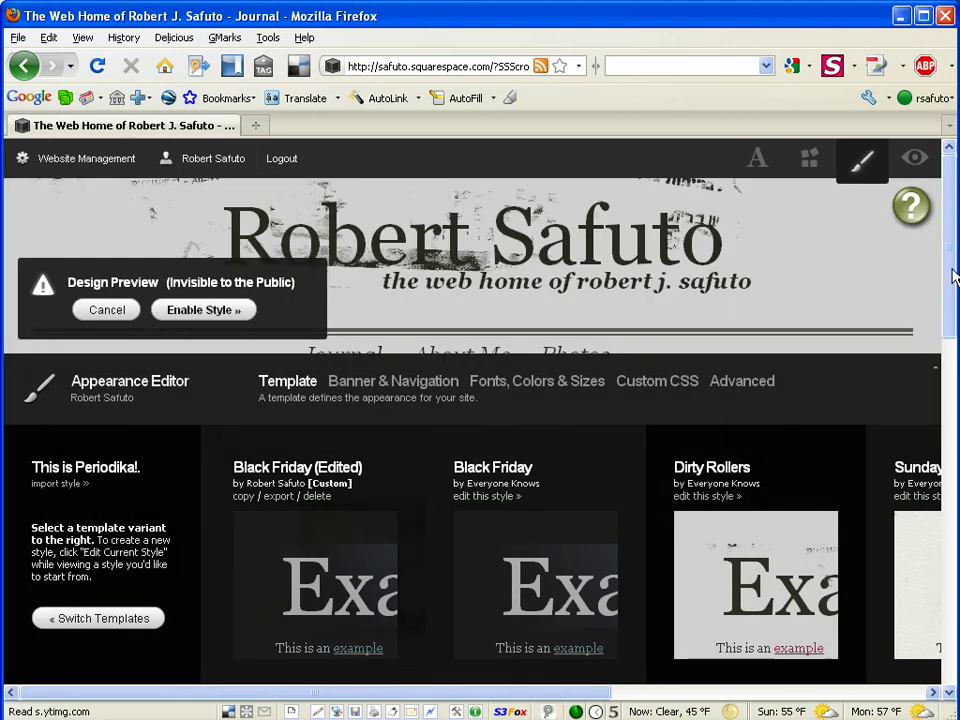
{"action": "left_click_drag", "start_coordinate": [950, 274], "coordinate": [943, 380]}
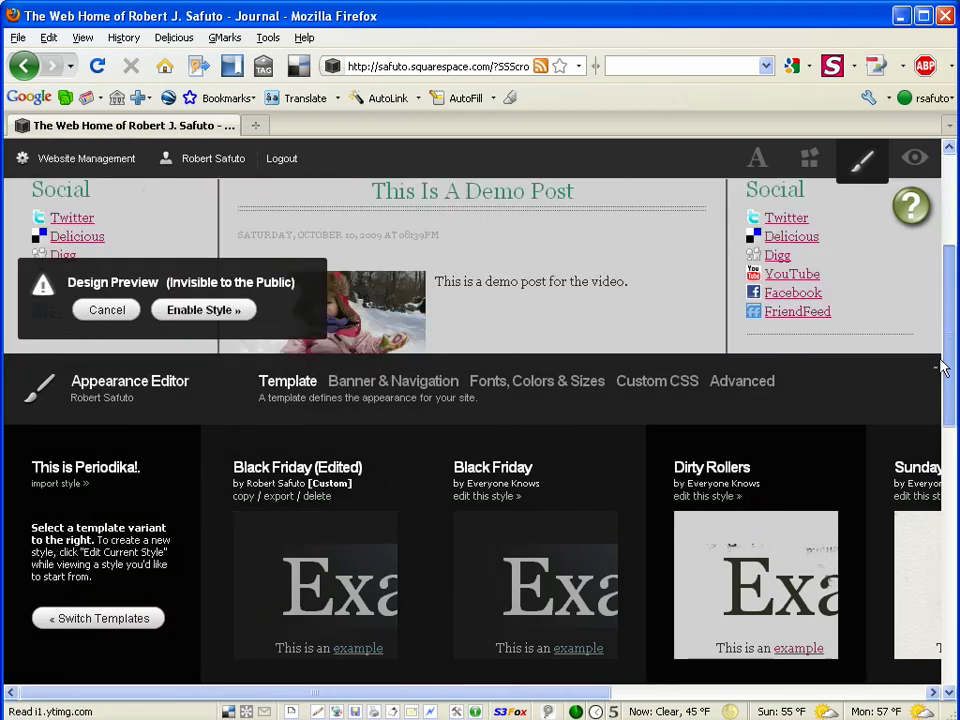
{"action": "scroll", "coordinate": [938, 368], "scroll_direction": "up", "scroll_amount": 2}
{"action": "scroll", "coordinate": [938, 368], "scroll_direction": "up", "scroll_amount": 2}
{"action": "scroll", "coordinate": [938, 368], "scroll_direction": "up", "scroll_amount": 2}
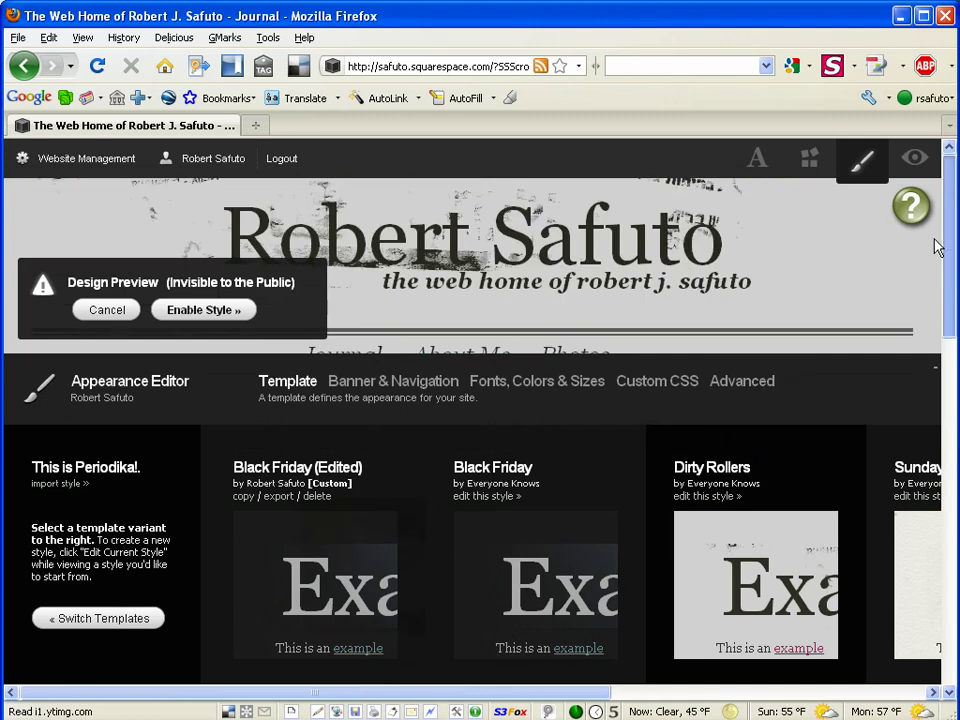
{"action": "left_click", "coordinate": [104, 312]}
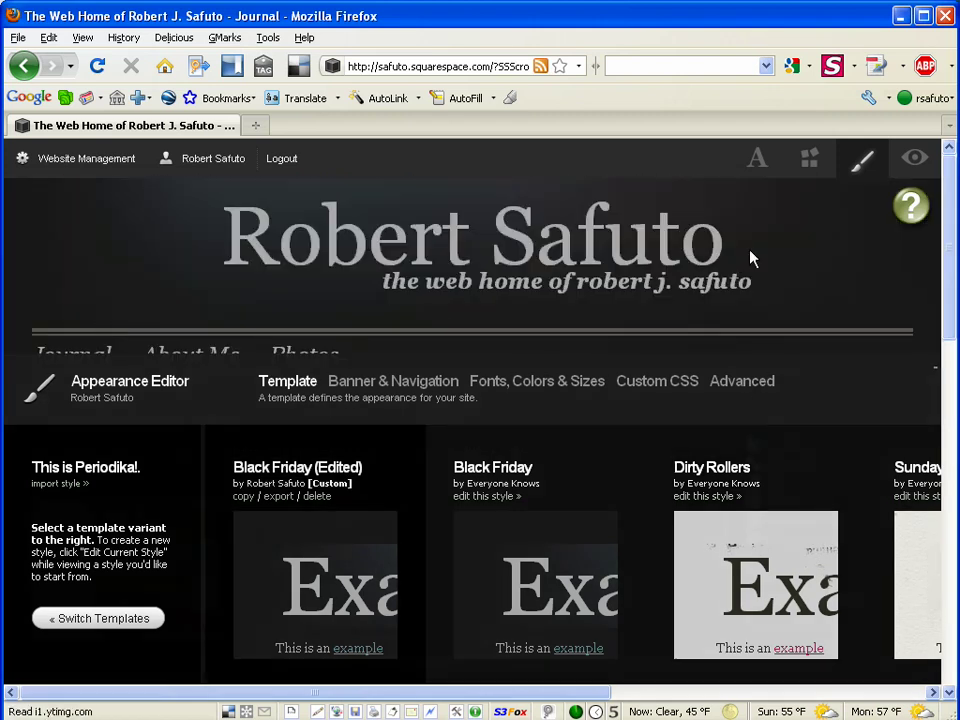
Step: Switch to visitor preview and browse the home and About Me pages
{"action": "left_click", "coordinate": [917, 165]}
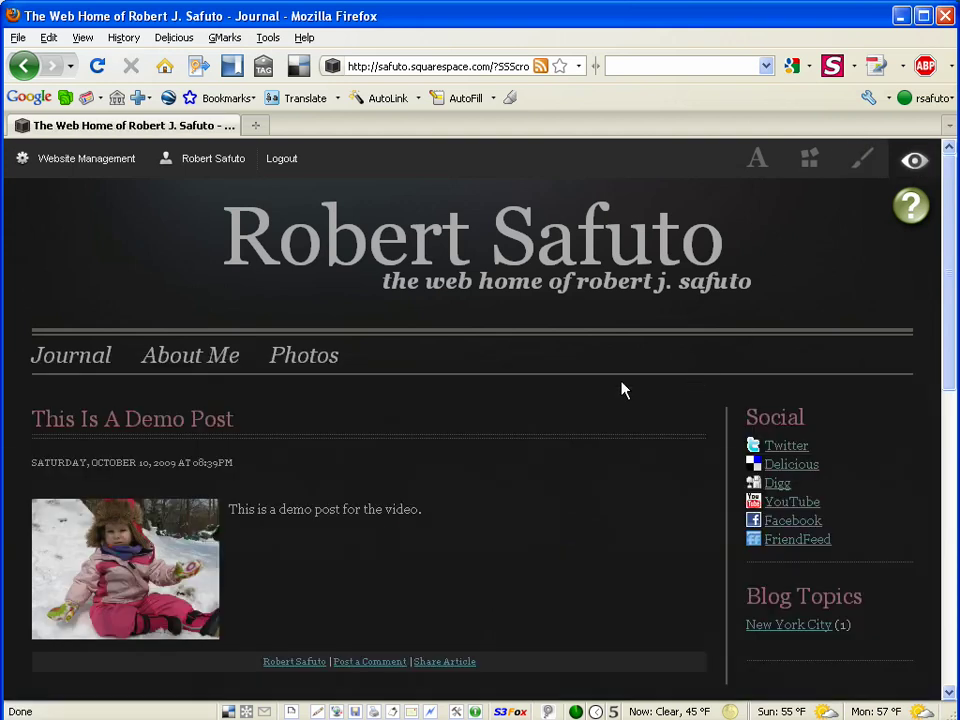
{"action": "scroll", "coordinate": [435, 523], "scroll_direction": "down", "scroll_amount": 5}
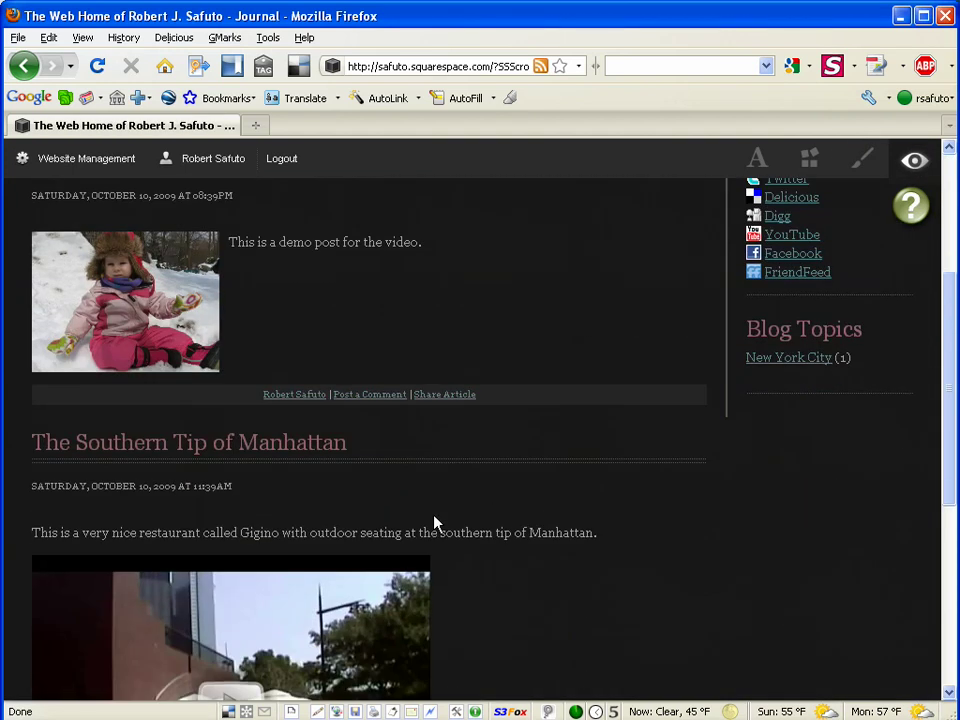
{"action": "scroll", "coordinate": [433, 520], "scroll_direction": "down", "scroll_amount": 2}
{"action": "scroll", "coordinate": [433, 520], "scroll_direction": "down", "scroll_amount": 2}
{"action": "scroll", "coordinate": [433, 520], "scroll_direction": "up", "scroll_amount": 4}
{"action": "scroll", "coordinate": [433, 520], "scroll_direction": "up", "scroll_amount": 3}
{"action": "left_click", "coordinate": [202, 250]}
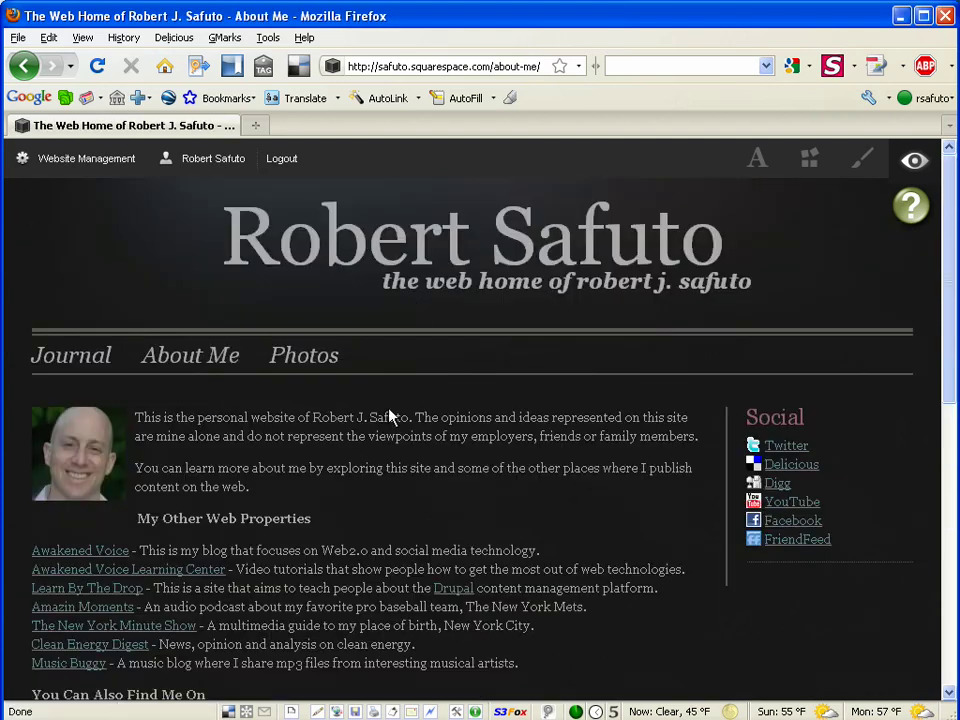
{"action": "scroll", "coordinate": [390, 410], "scroll_direction": "down", "scroll_amount": 4}
{"action": "scroll", "coordinate": [388, 409], "scroll_direction": "down", "scroll_amount": 3}
{"action": "scroll", "coordinate": [388, 409], "scroll_direction": "up", "scroll_amount": 4}
{"action": "scroll", "coordinate": [388, 409], "scroll_direction": "up", "scroll_amount": 3}
Step: Open Photos > Family Photos, view four photos full-size, then close the lightbox
{"action": "left_click", "coordinate": [314, 356]}
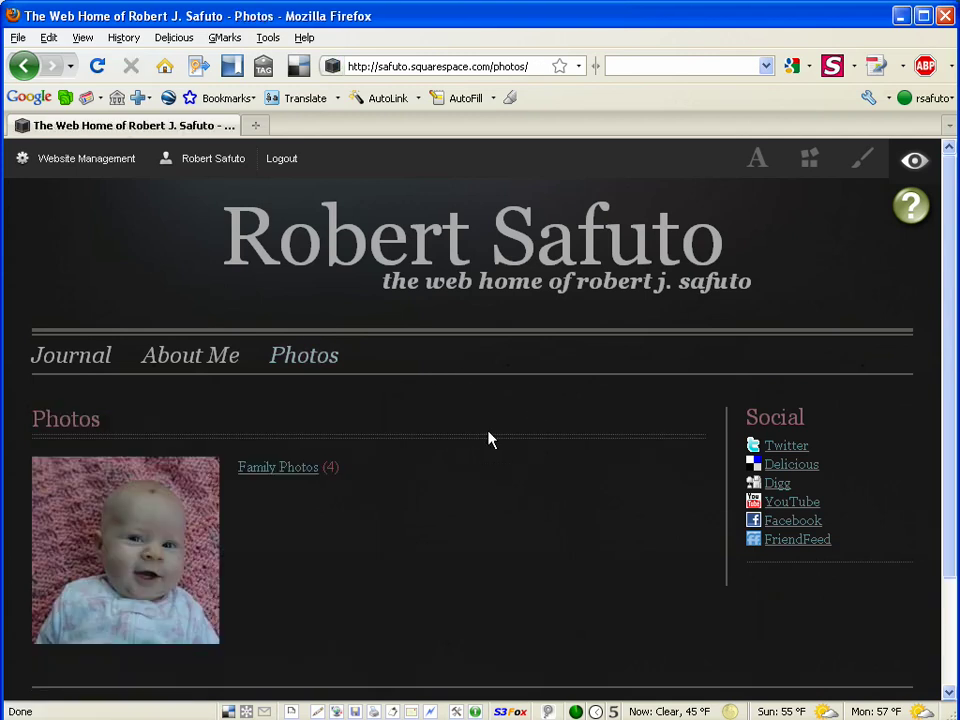
{"action": "left_click", "coordinate": [112, 549]}
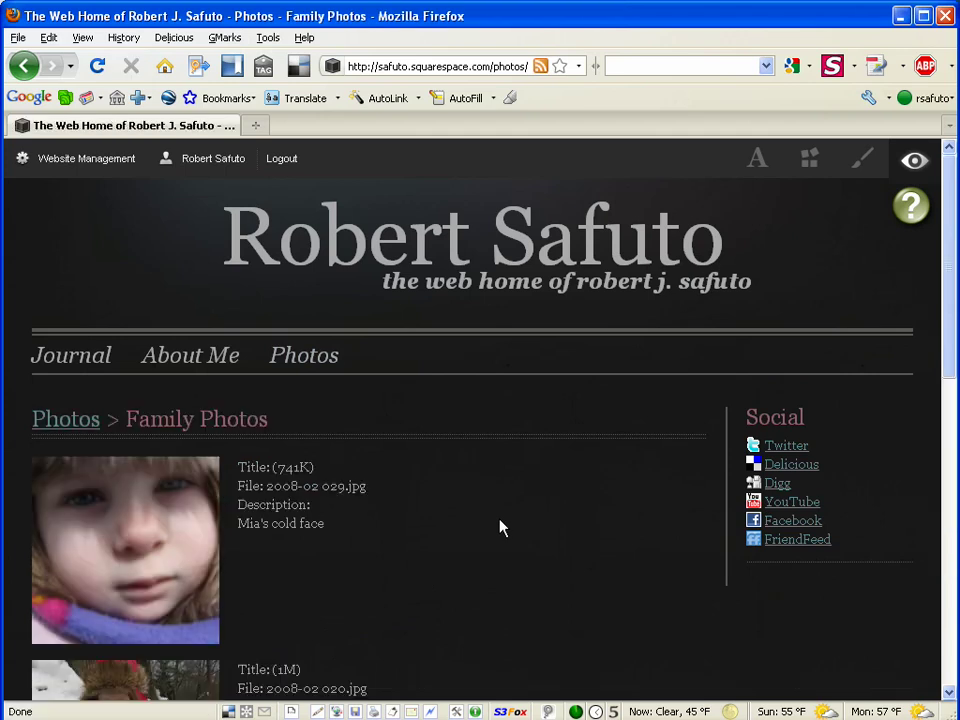
{"action": "scroll", "coordinate": [430, 522], "scroll_direction": "down", "scroll_amount": 3}
{"action": "left_click", "coordinate": [146, 403]}
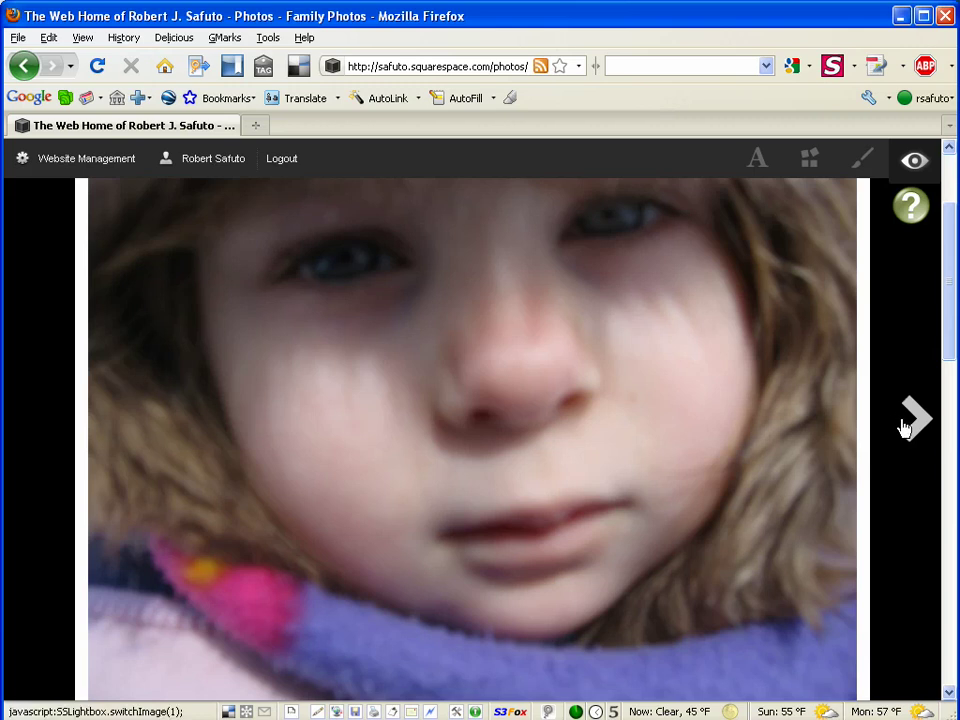
{"action": "left_click", "coordinate": [906, 422]}
{"action": "left_click", "coordinate": [905, 422]}
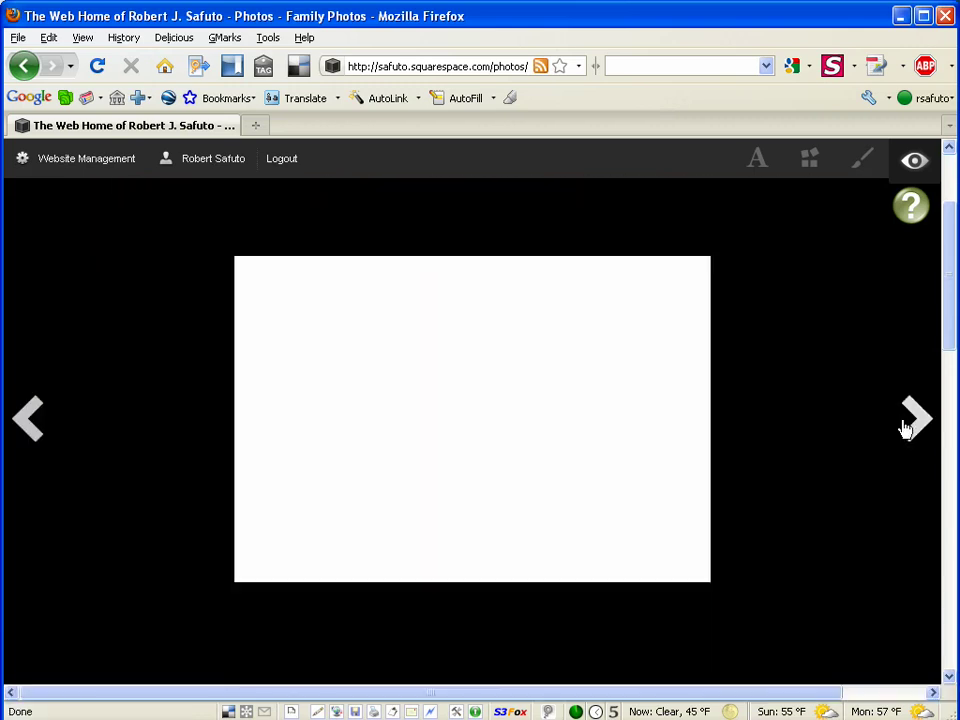
{"action": "left_click", "coordinate": [905, 422]}
{"action": "left_click", "coordinate": [489, 424]}
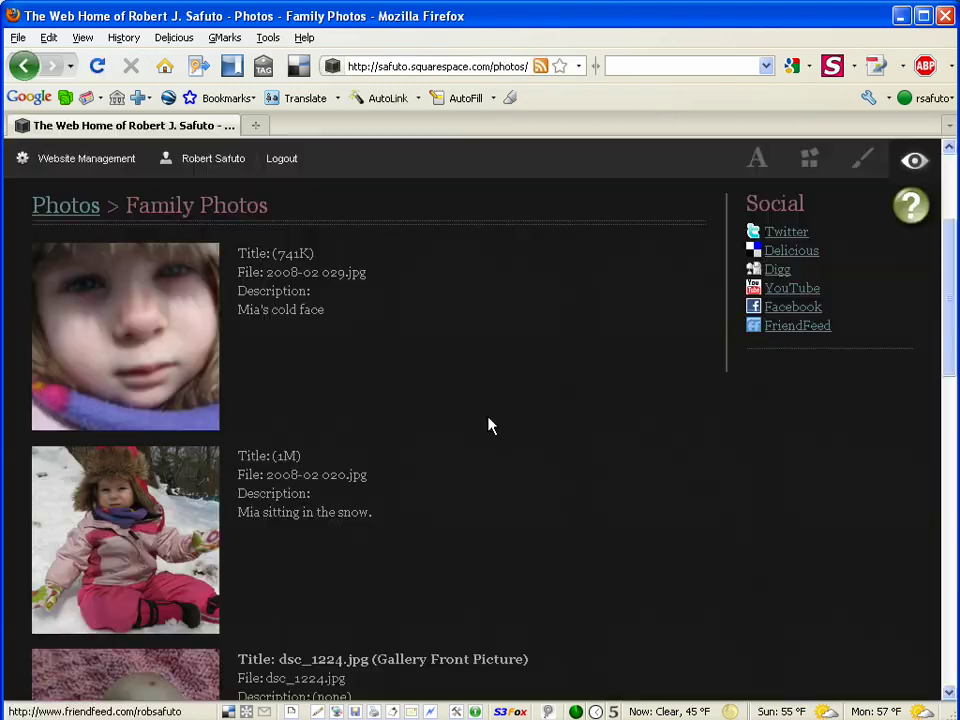
{"action": "scroll", "coordinate": [489, 424], "scroll_direction": "up", "scroll_amount": 3}
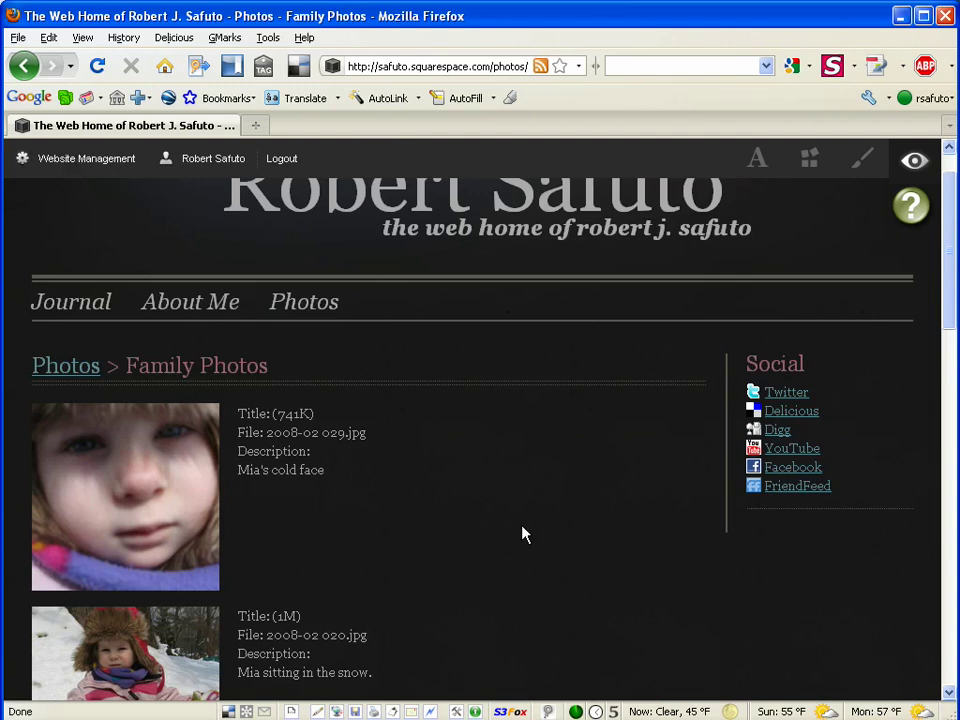
{"action": "scroll", "coordinate": [500, 325], "scroll_direction": "up", "scroll_amount": 1}
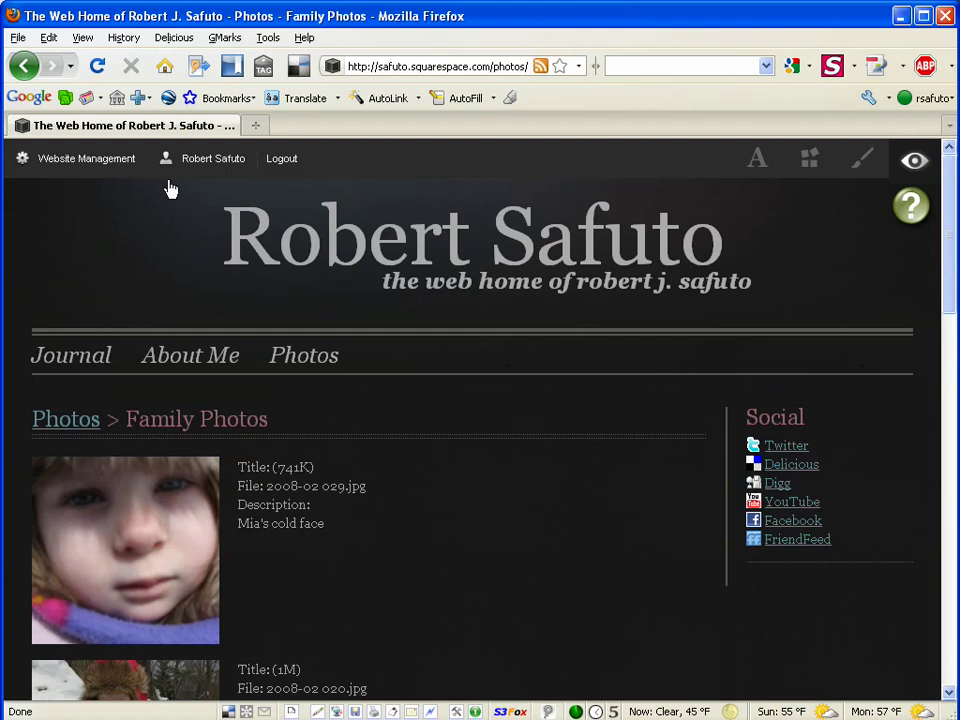
Step: Open Statistics > Traffic Overview and review the chart's 93 page views and 2 unique visitors for October 10
{"action": "left_click", "coordinate": [88, 160]}
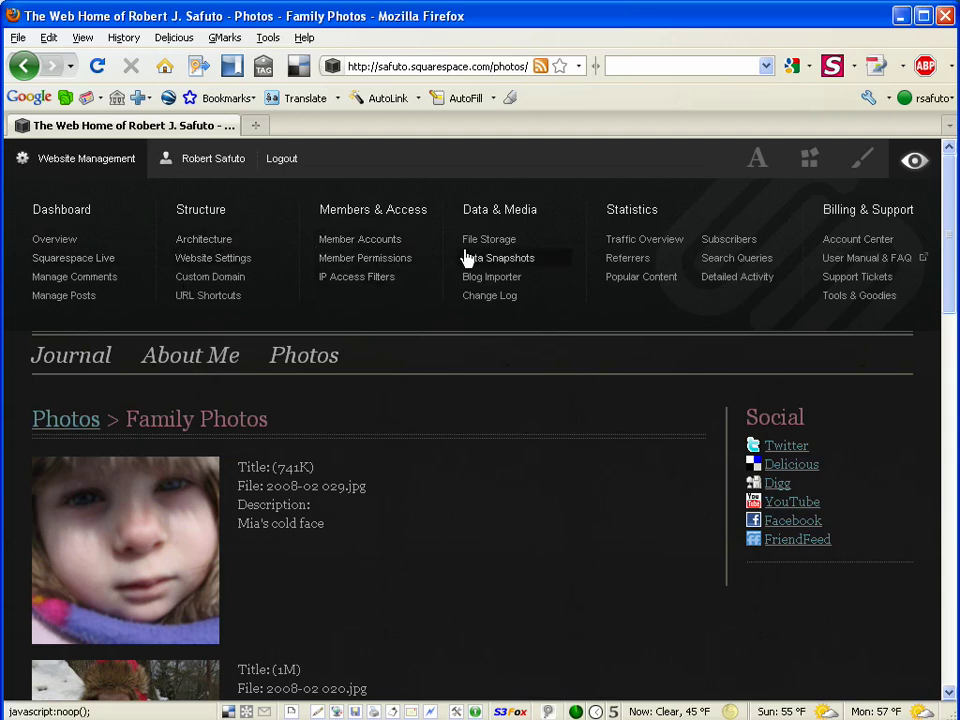
{"action": "left_click", "coordinate": [634, 244]}
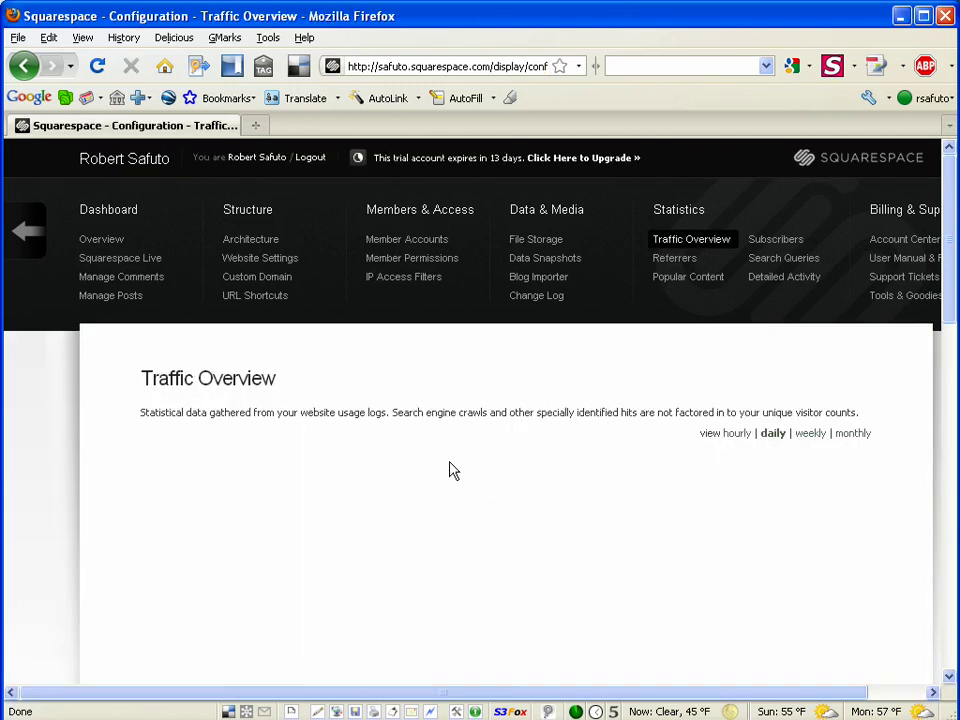
{"action": "scroll", "coordinate": [450, 470], "scroll_direction": "down", "scroll_amount": 1}
{"action": "scroll", "coordinate": [450, 470], "scroll_direction": "down", "scroll_amount": 1}
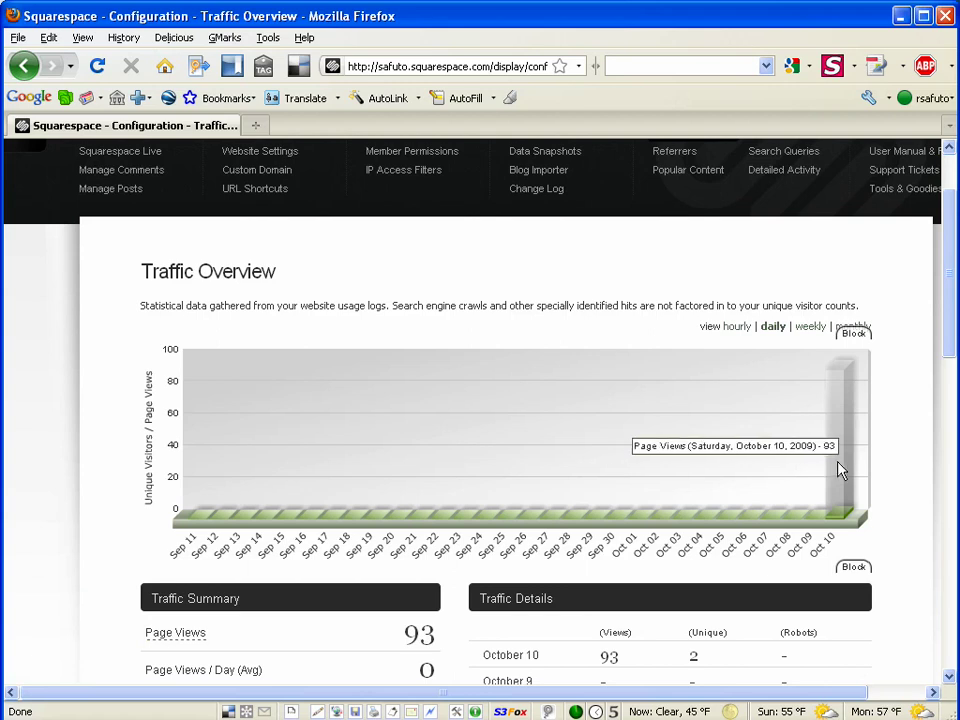
{"action": "mouse_move", "coordinate": [838, 472]}
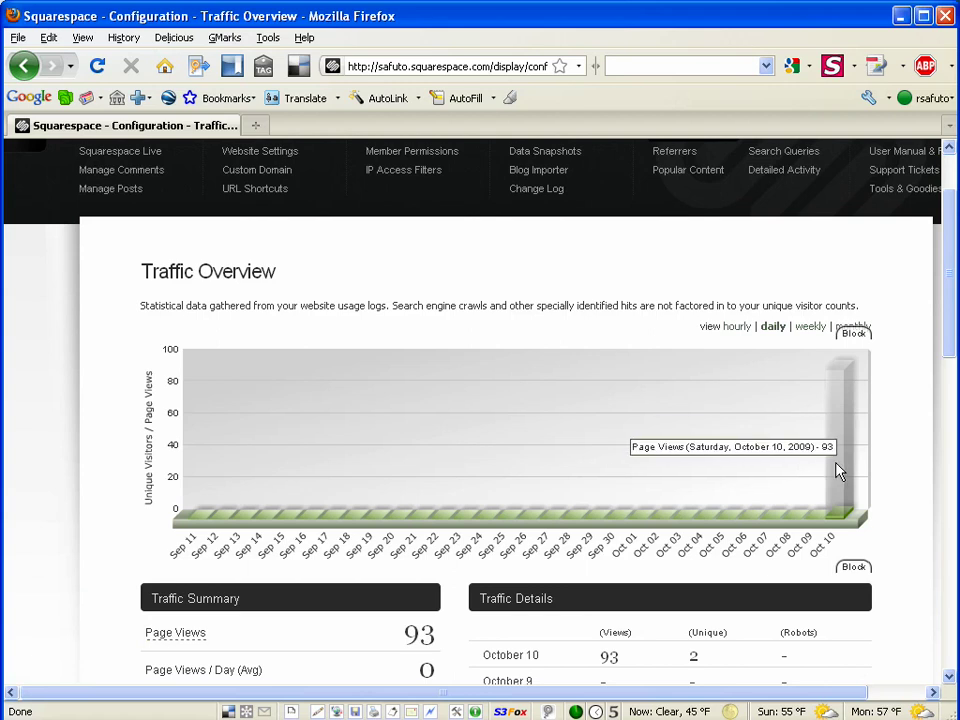
{"action": "scroll", "coordinate": [835, 460], "scroll_direction": "down", "scroll_amount": 2}
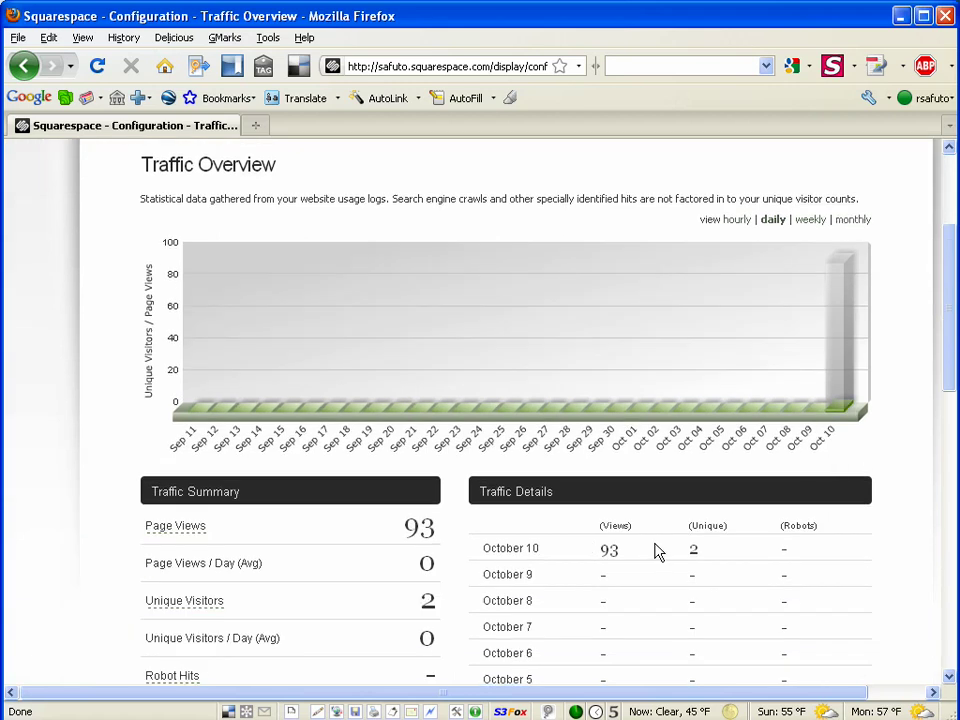
{"action": "left_click_drag", "start_coordinate": [620, 549], "coordinate": [609, 550]}
{"action": "scroll", "coordinate": [503, 410], "scroll_direction": "up", "scroll_amount": 4}
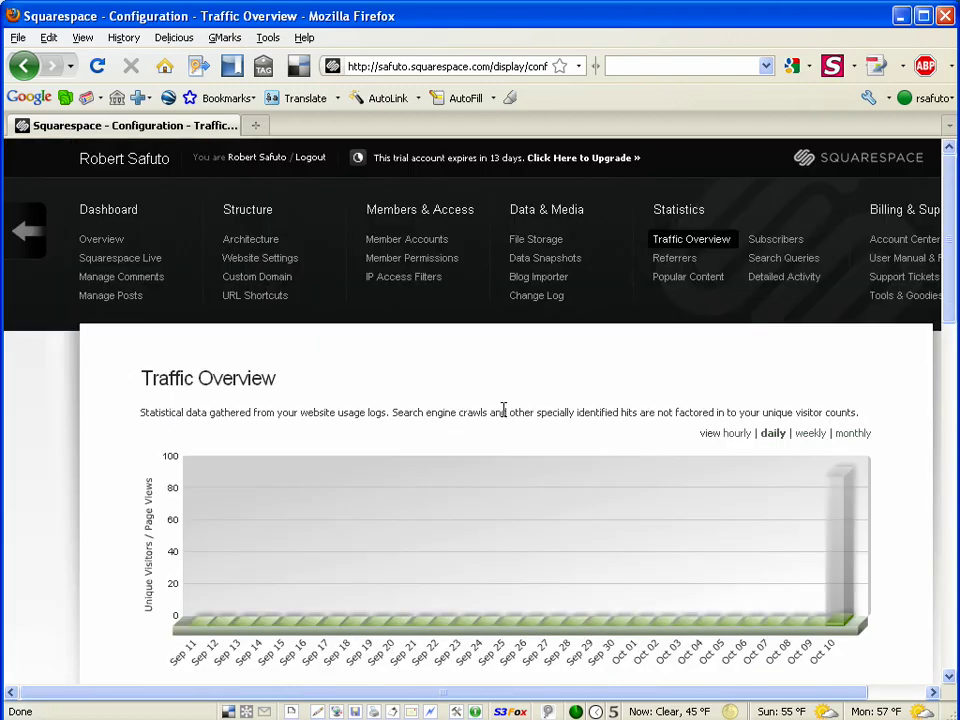